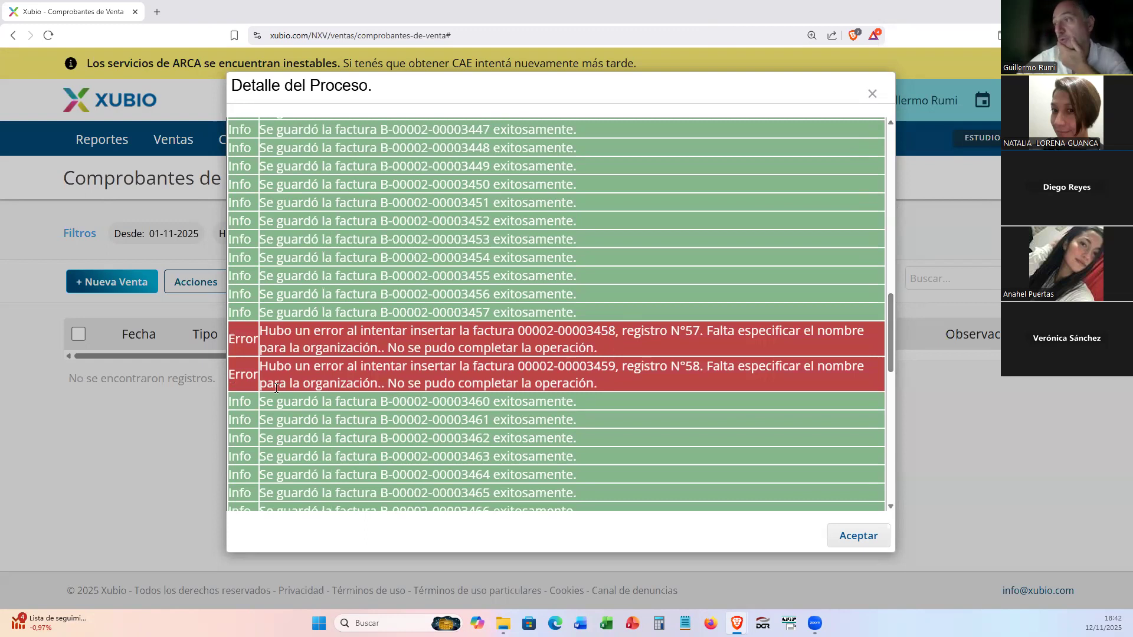
Review the remaining entries of the invoice import log down to its final line and close the process details
scroll(534, 375, down, 3)
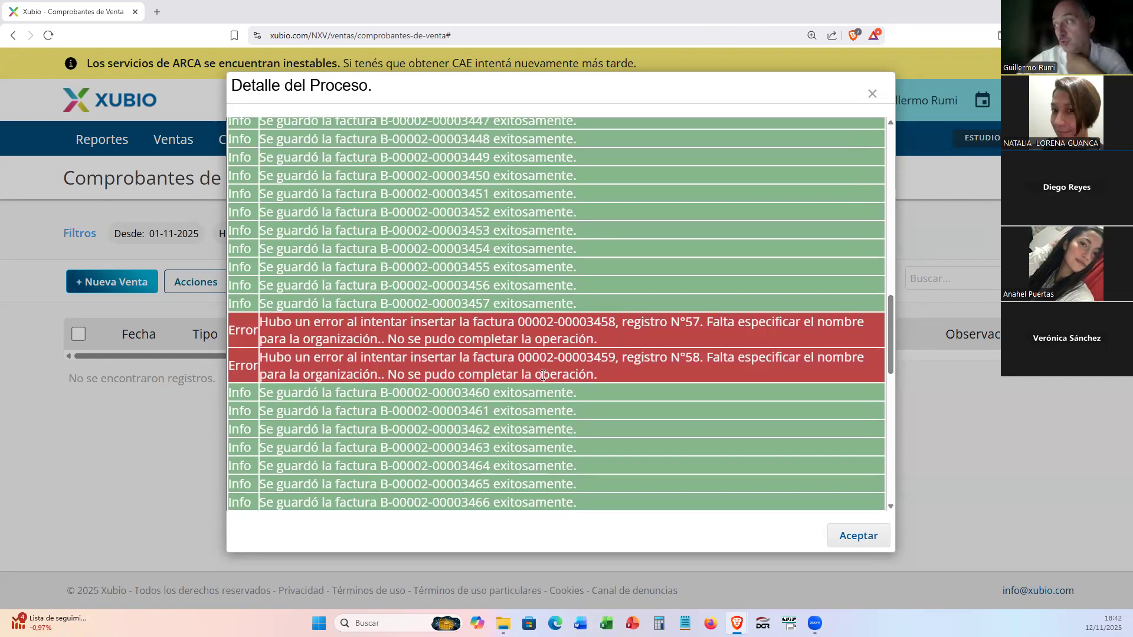
scroll(543, 375, down, 8)
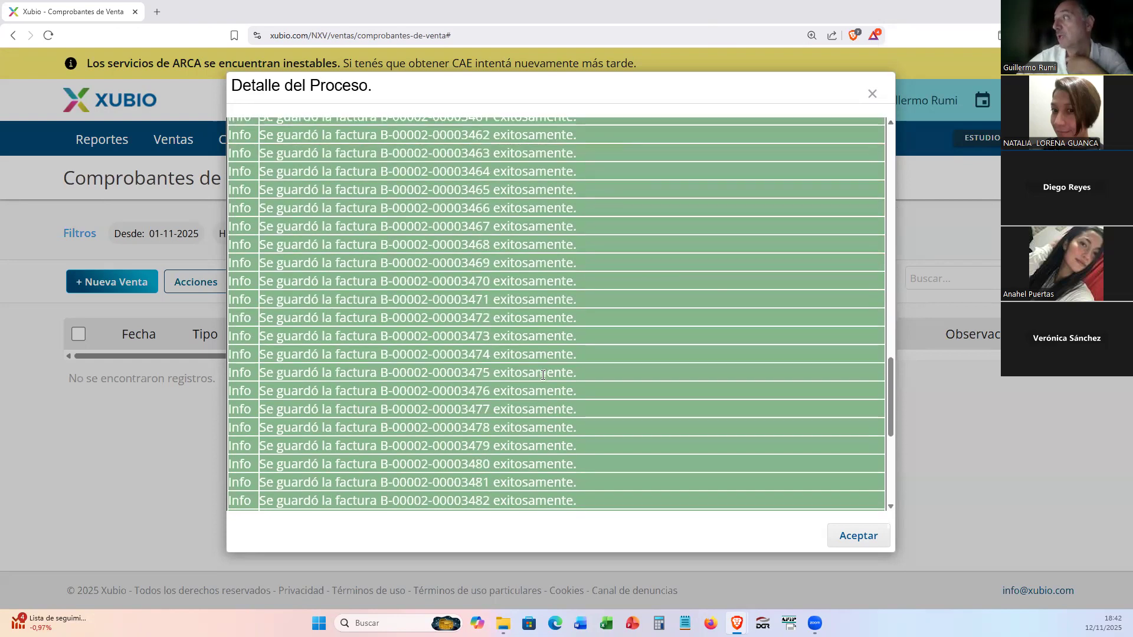
scroll(543, 375, down, 2)
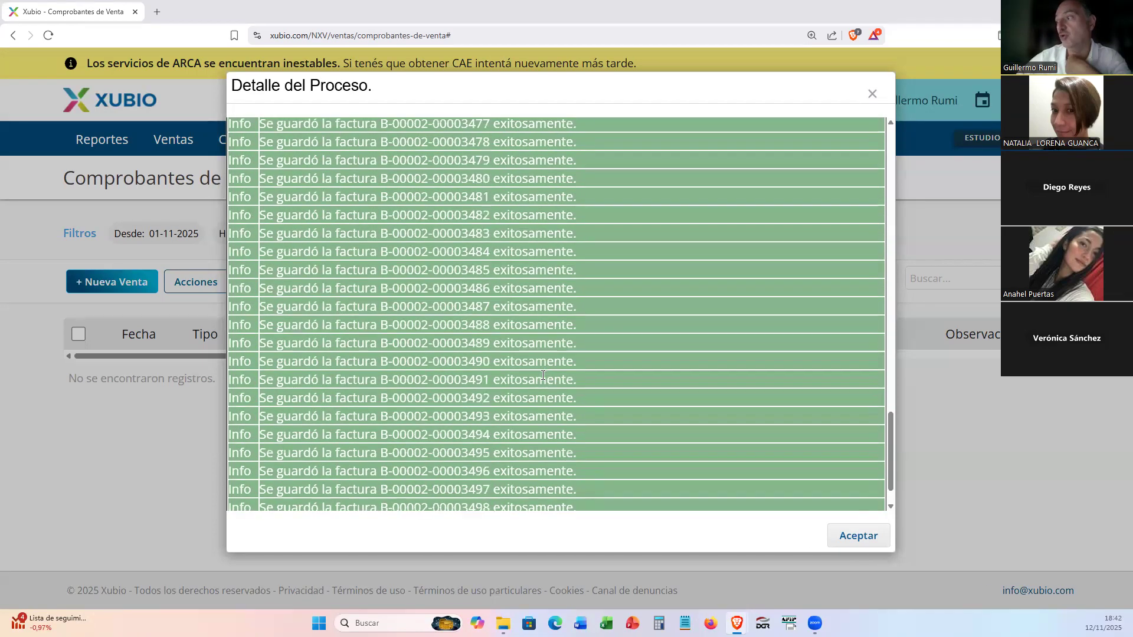
scroll(542, 375, up, 1)
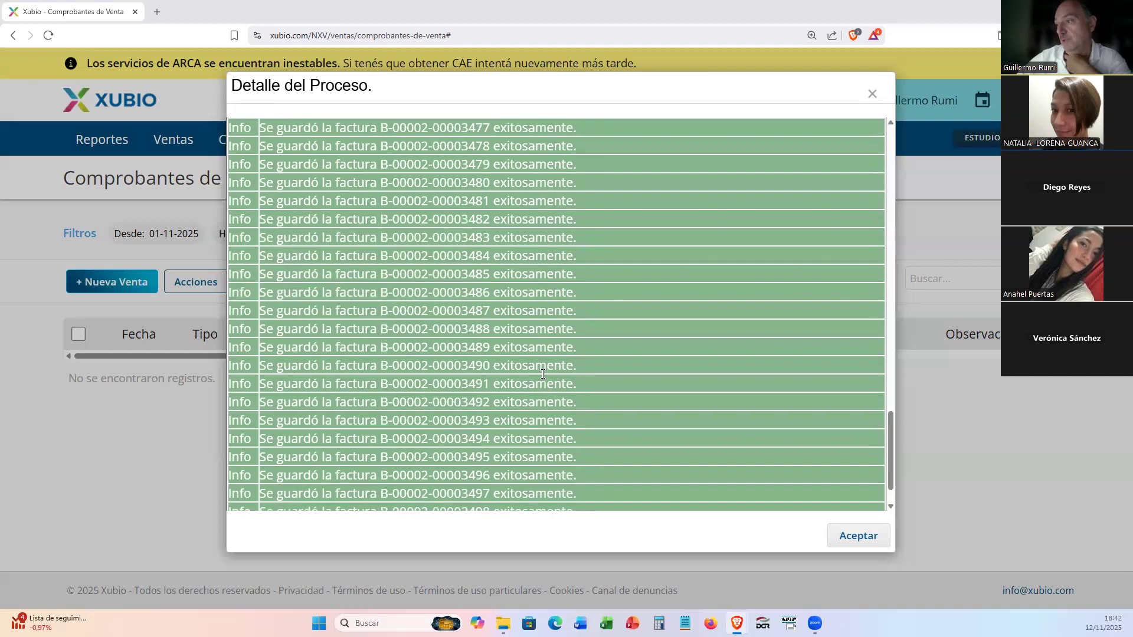
scroll(543, 373, down, 1)
scroll(542, 373, up, 1)
scroll(542, 375, down, 1)
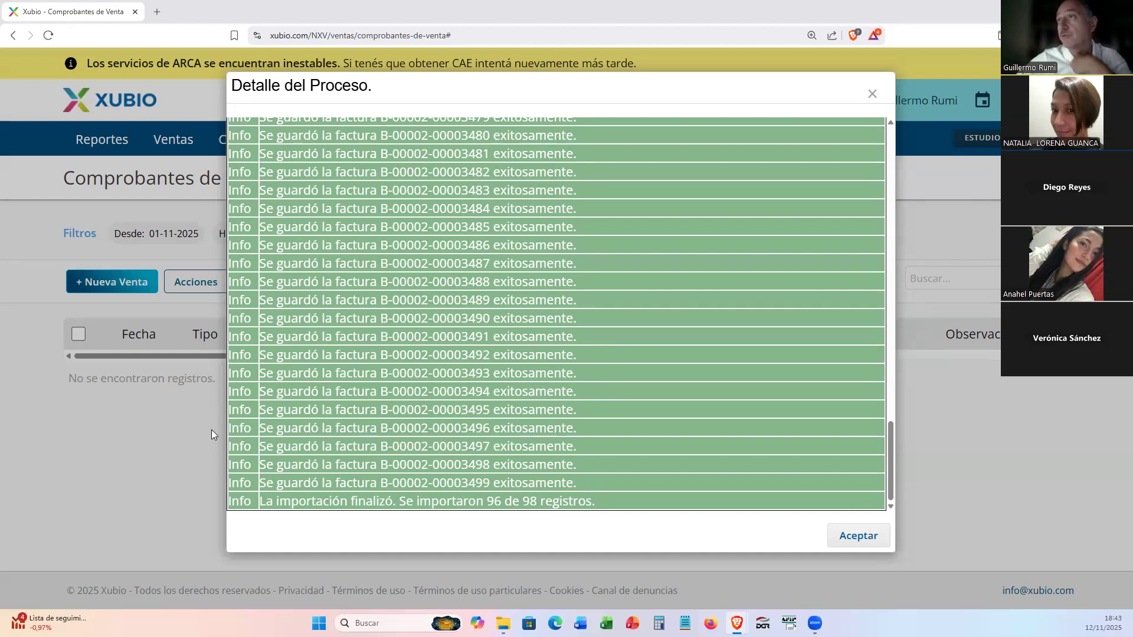
click(854, 537)
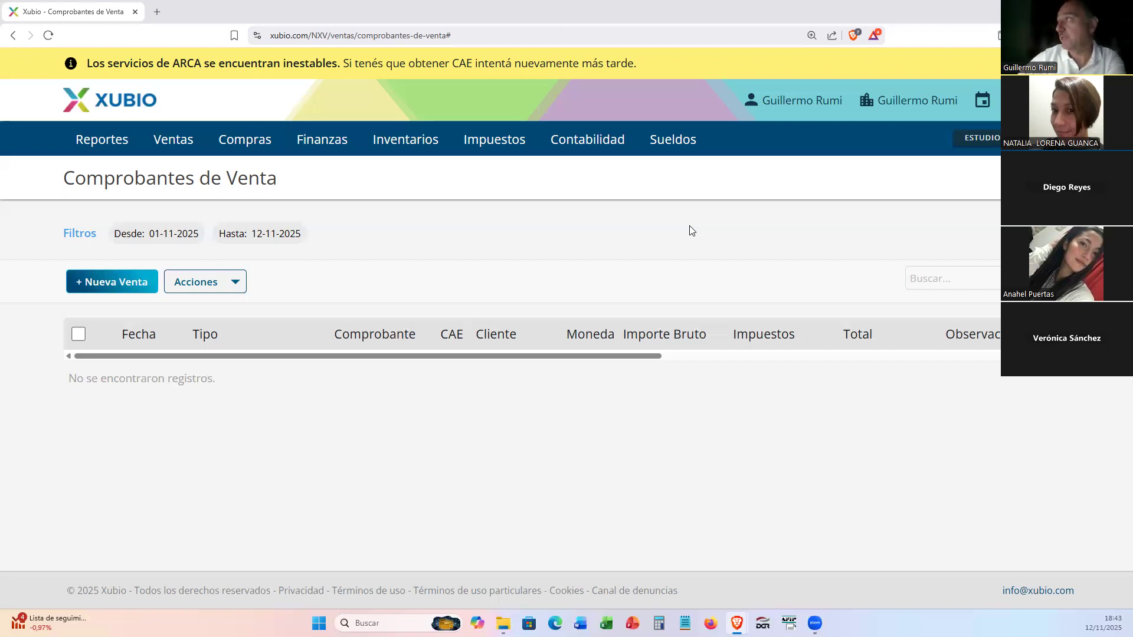
click(797, 105)
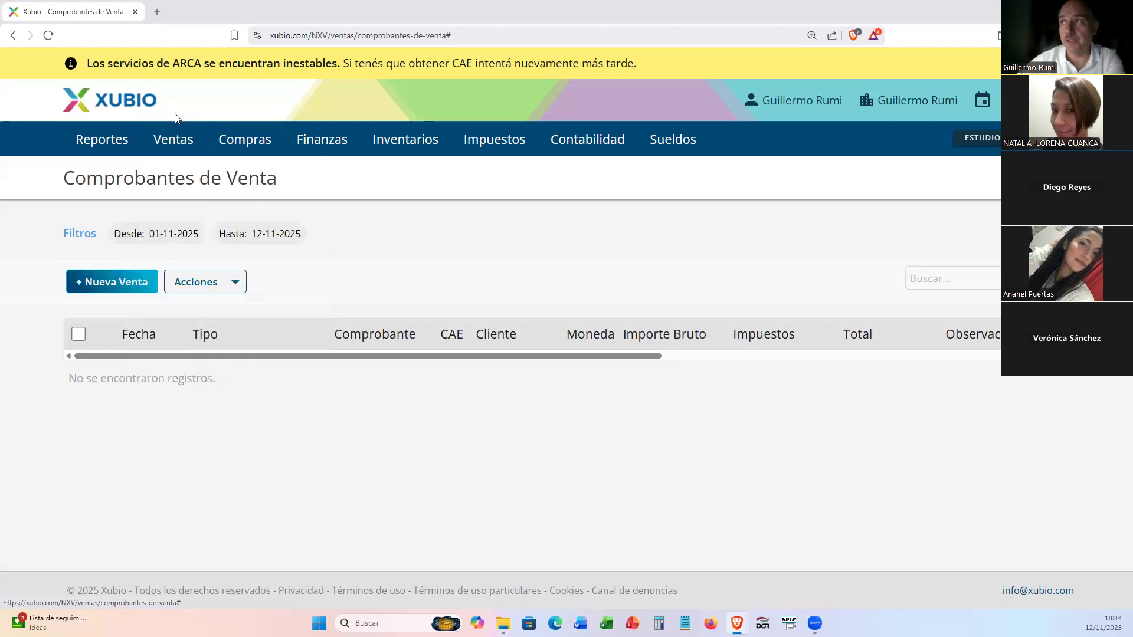
mouse_move(155, 148)
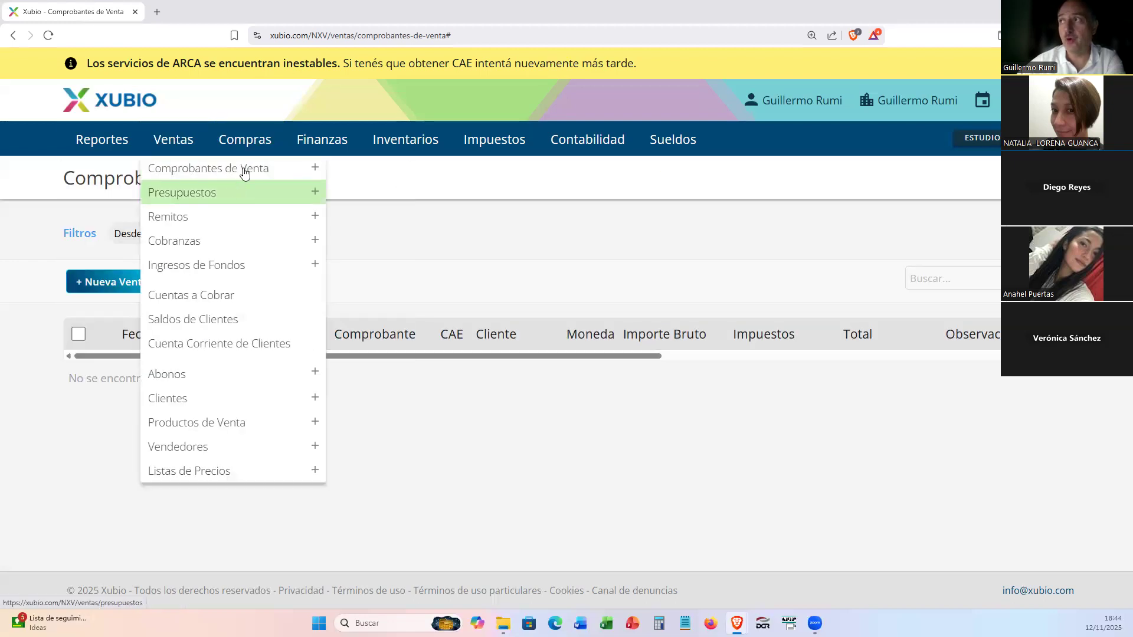
mouse_move(243, 131)
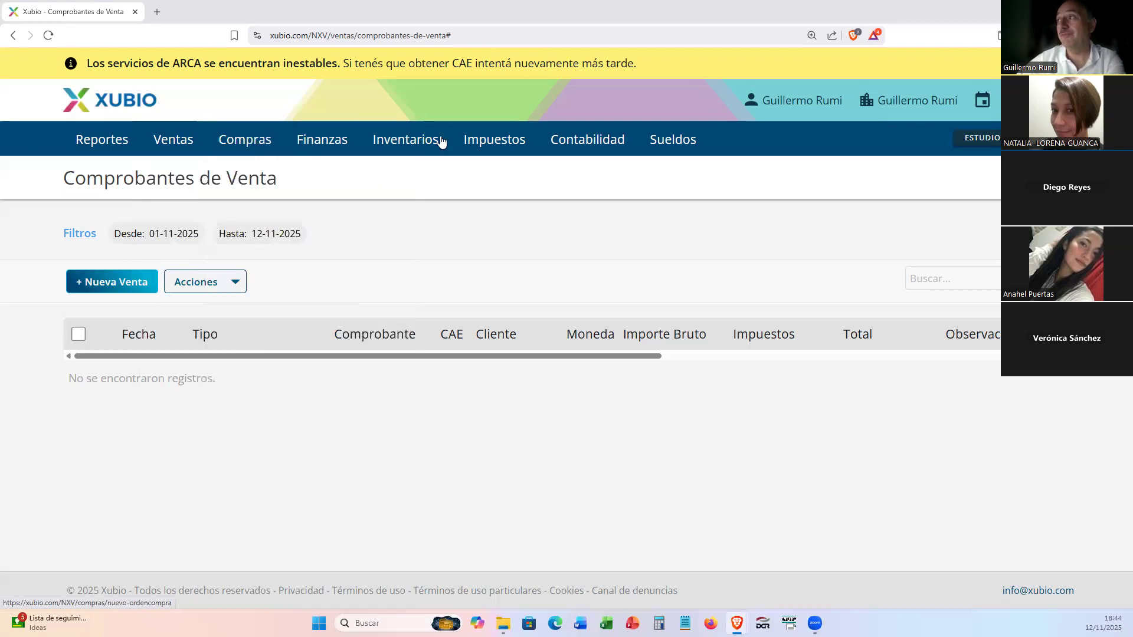
mouse_move(413, 143)
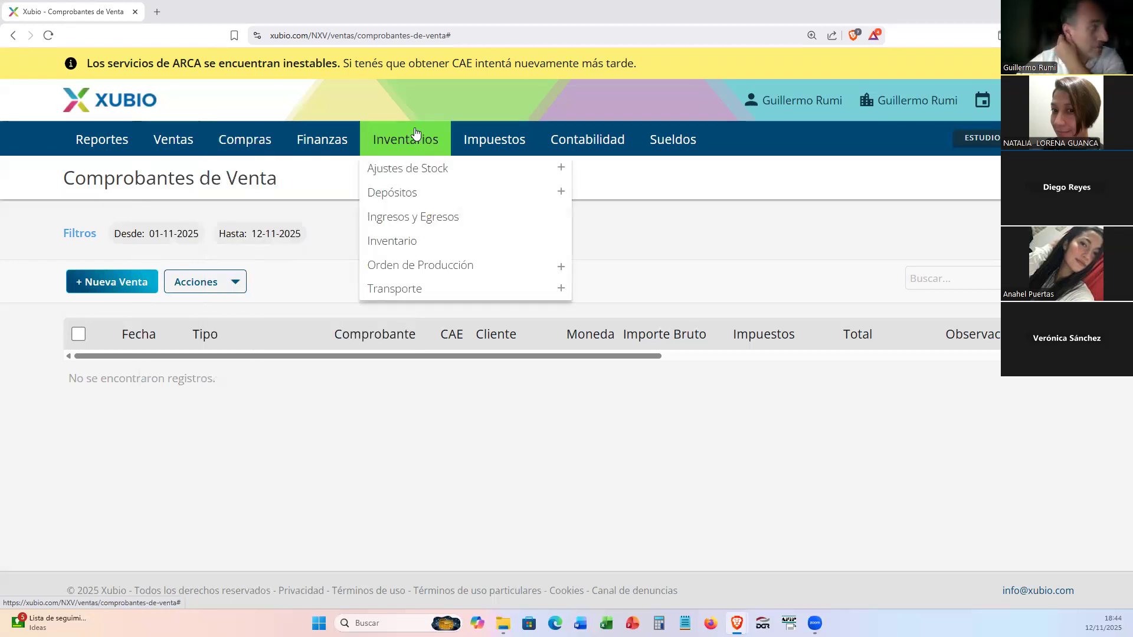
mouse_move(298, 140)
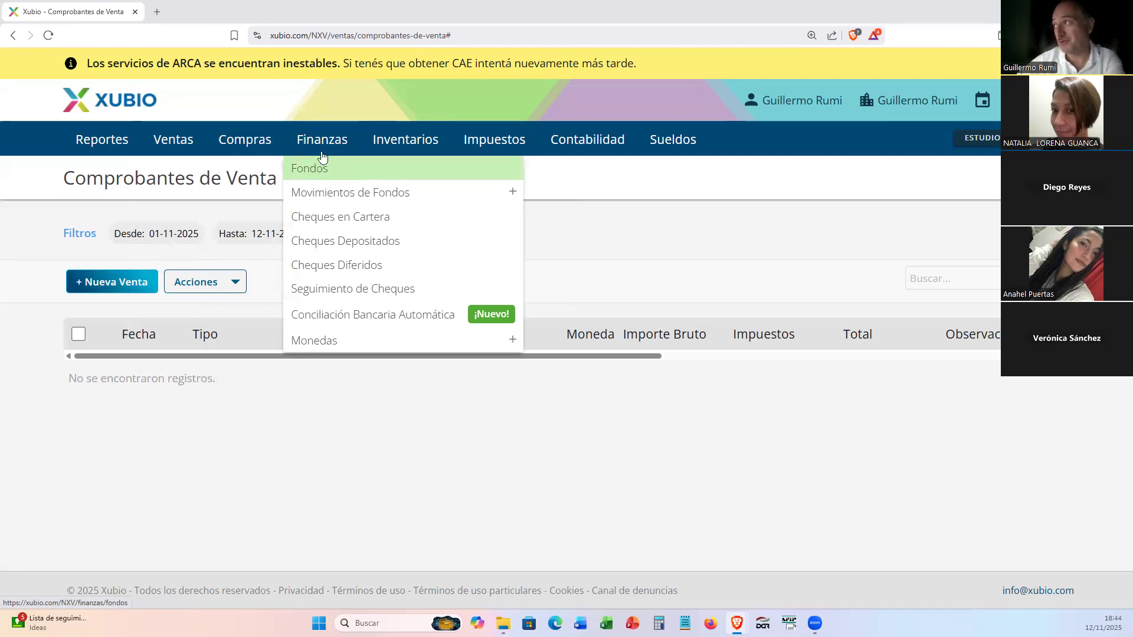
mouse_move(496, 155)
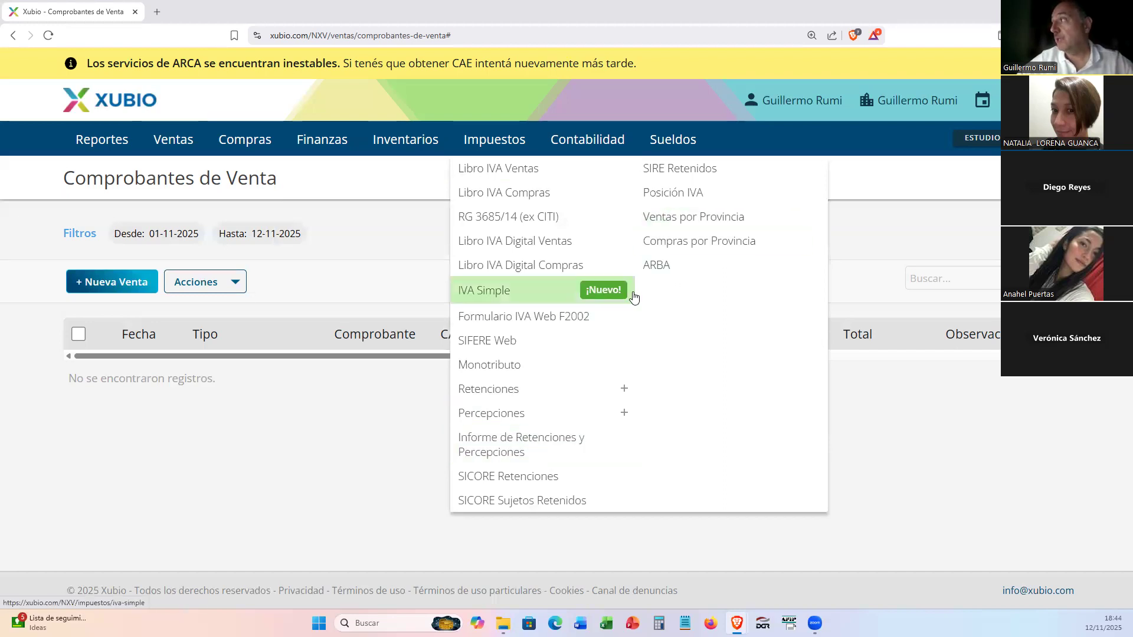
mouse_move(614, 135)
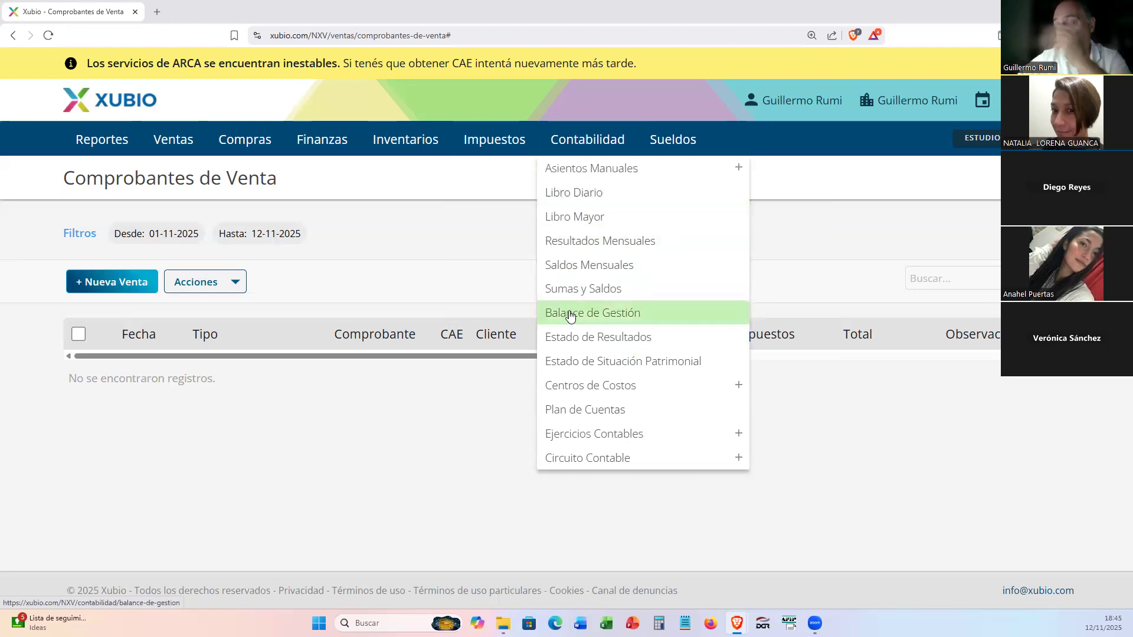
mouse_move(676, 144)
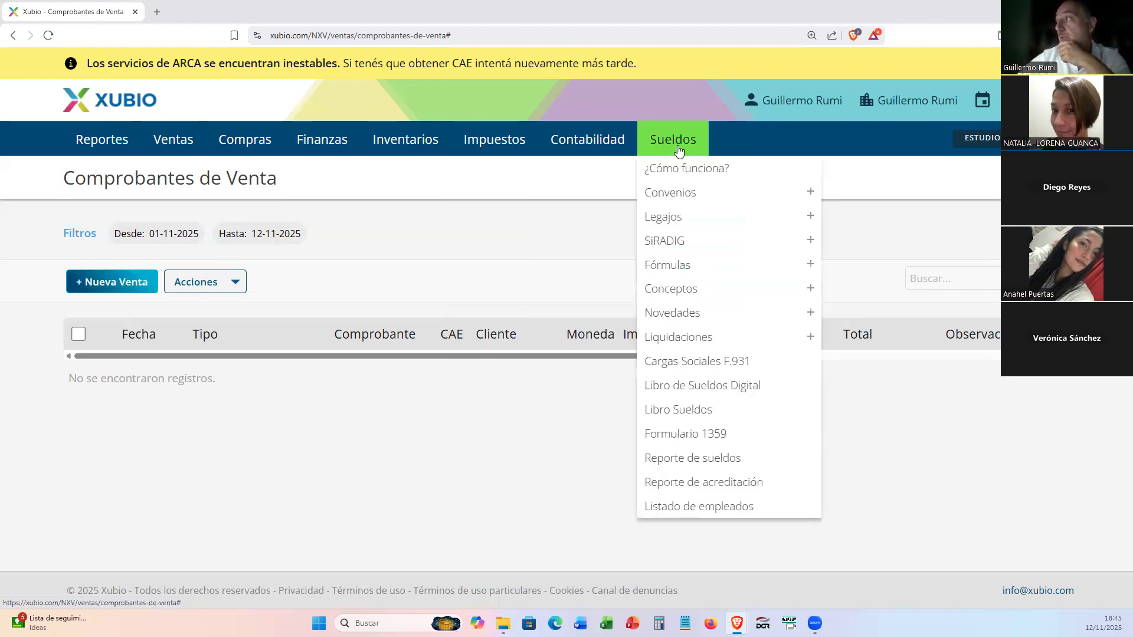
Try to create a new Convenio in the Sueldos module, and return to the Comprobantes de Venta list
click(809, 192)
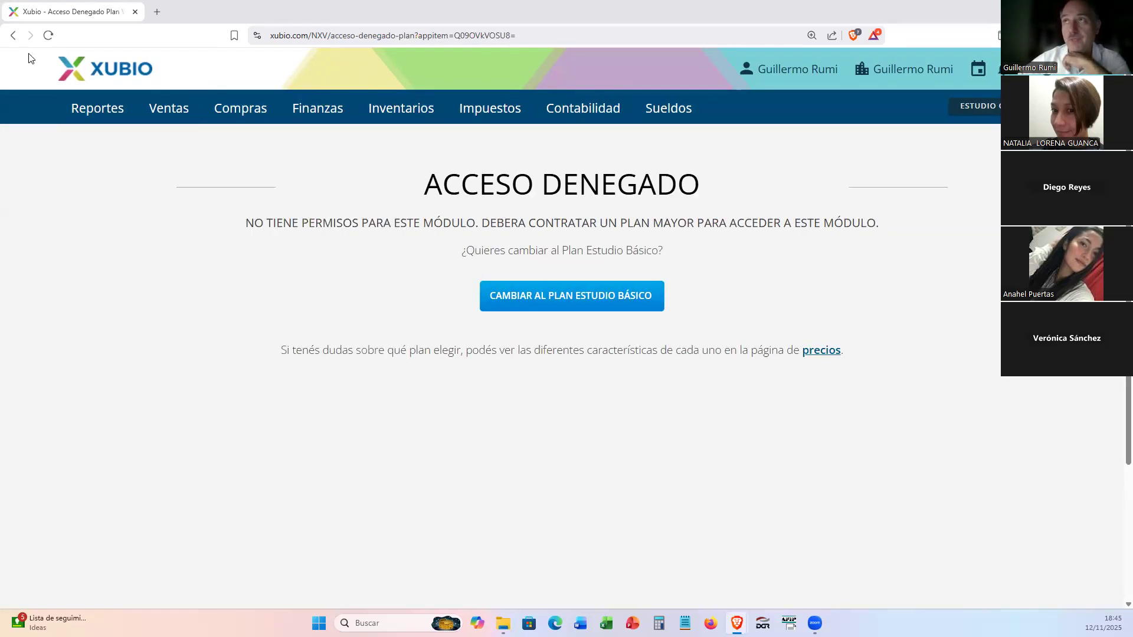
click(13, 37)
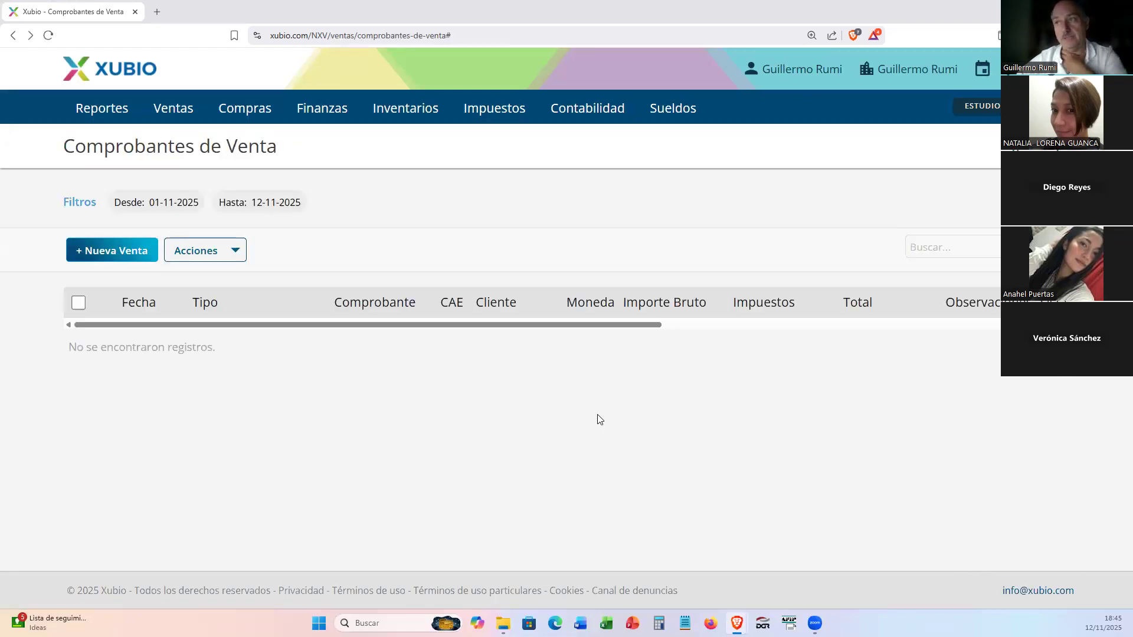
click(571, 121)
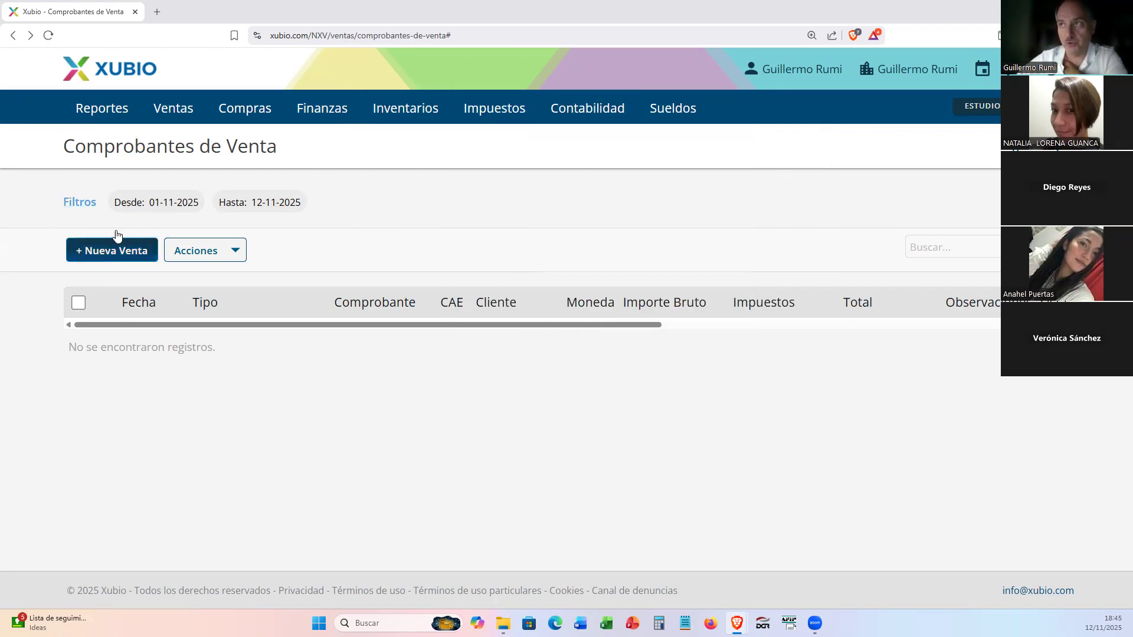
Filter the sales vouchers with a Desde date of 01/11/2020 and look through the listed invoices
click(68, 205)
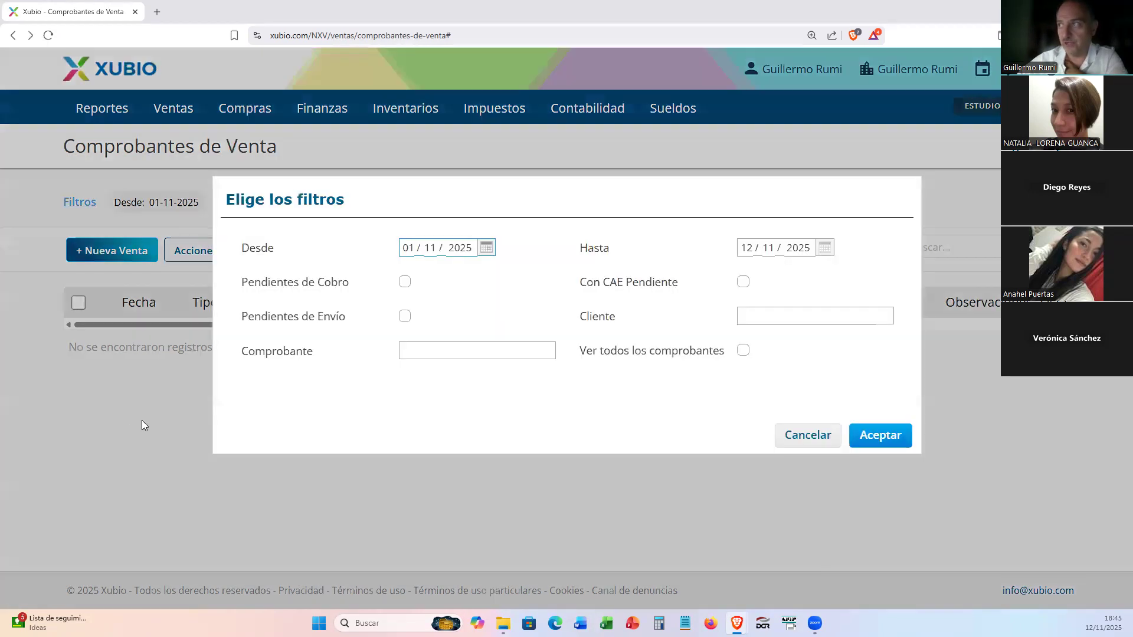
click(486, 248)
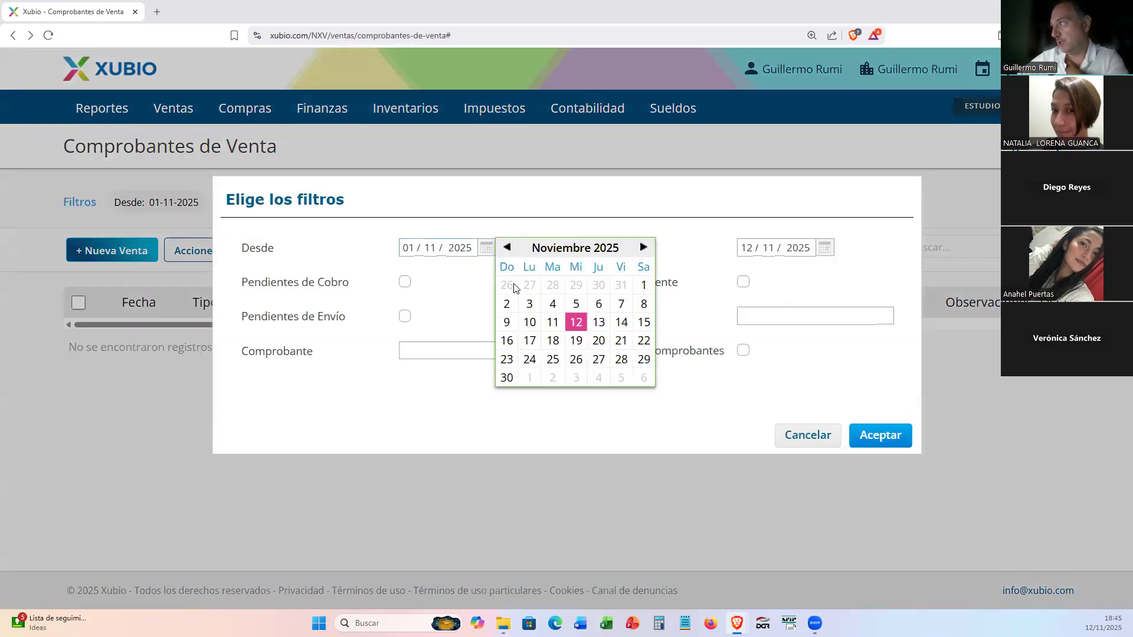
click(466, 244)
key(BackSpace)
text(0)
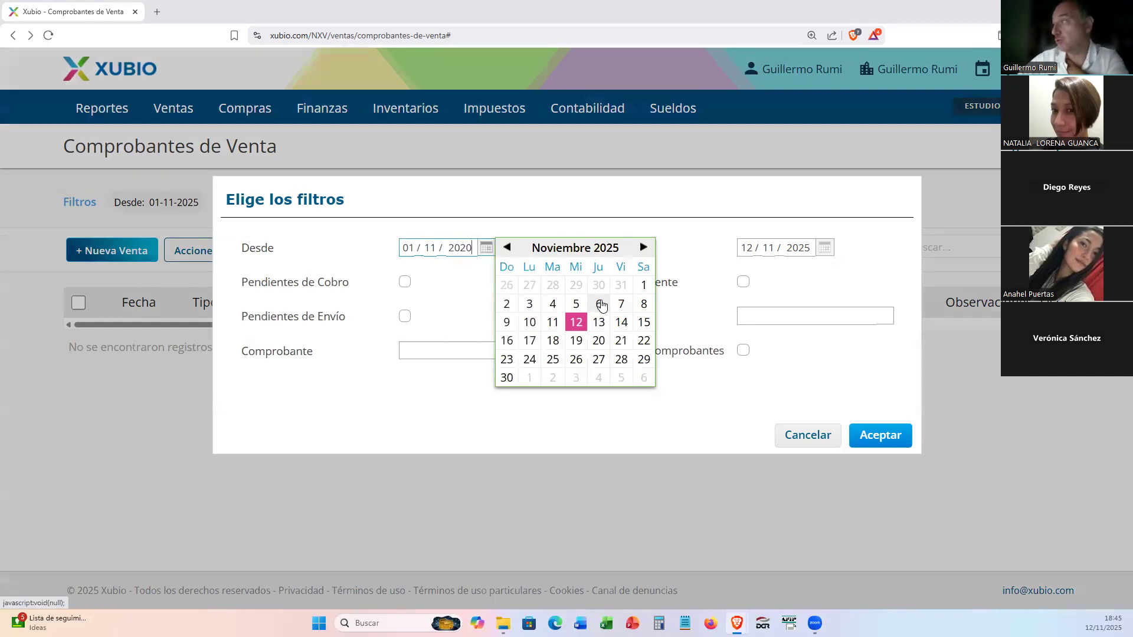
click(651, 403)
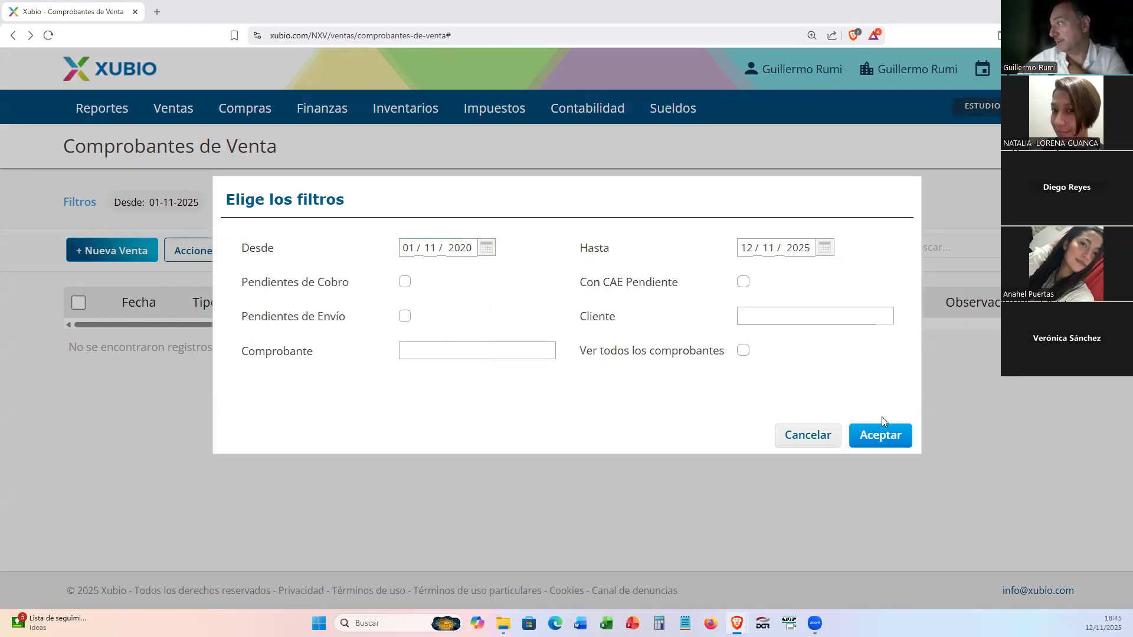
click(879, 434)
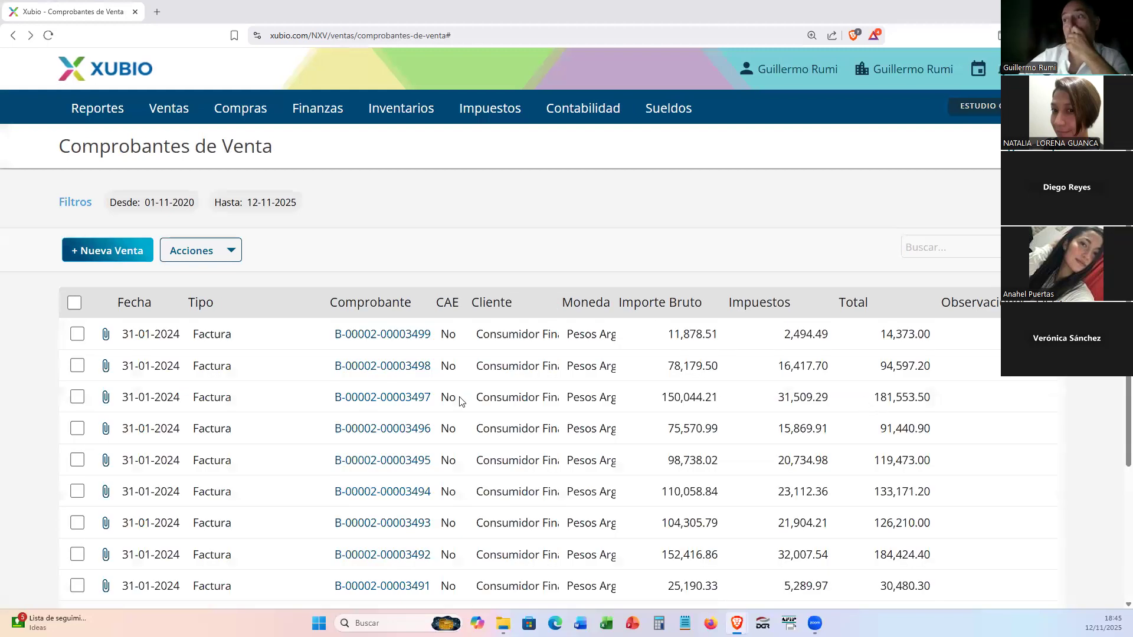
scroll(236, 368, down, 3)
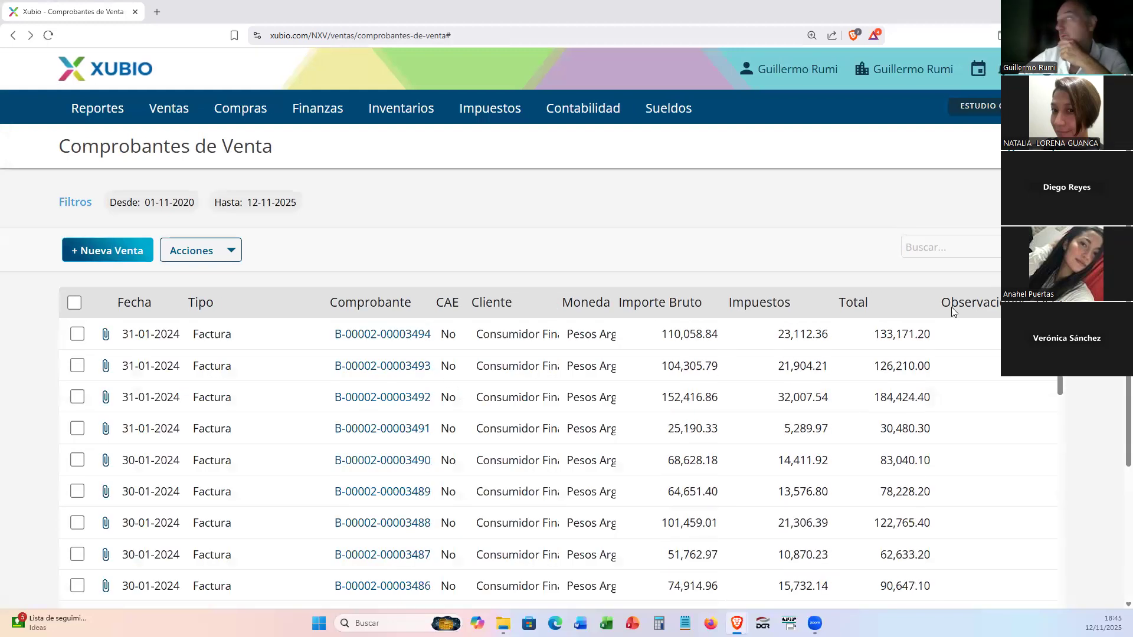
drag(1128, 283, 1128, 285)
drag(1128, 361, 1114, 477)
drag(1060, 207, 1060, 162)
scroll(344, 215, up, 3)
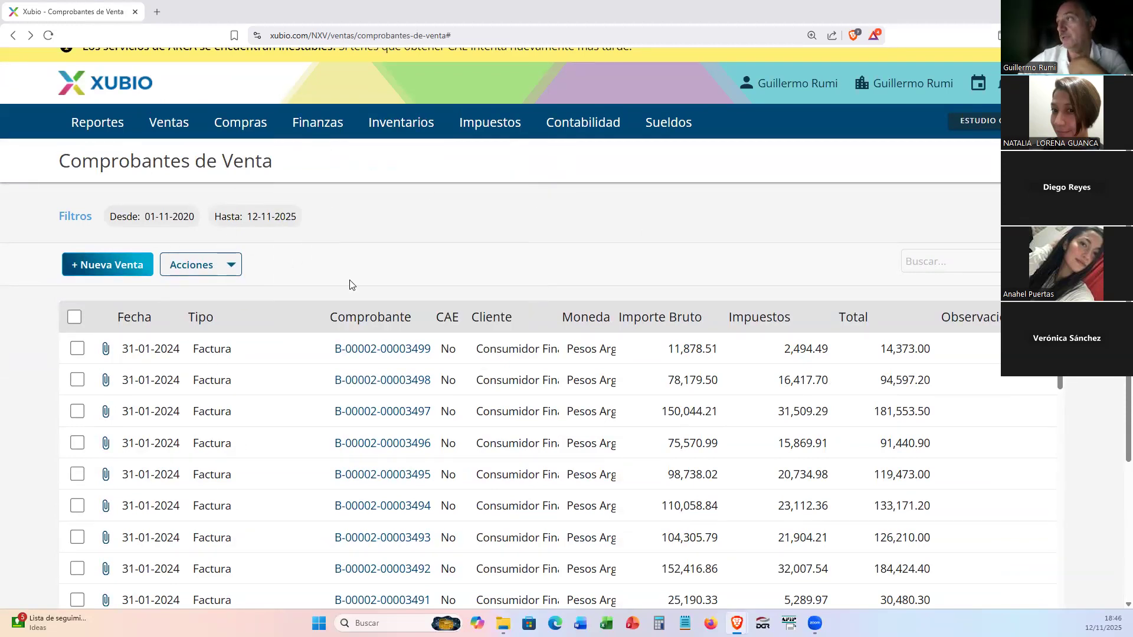
Open the Libro IVA Ventas report from the tax module
mouse_move(495, 125)
click(487, 155)
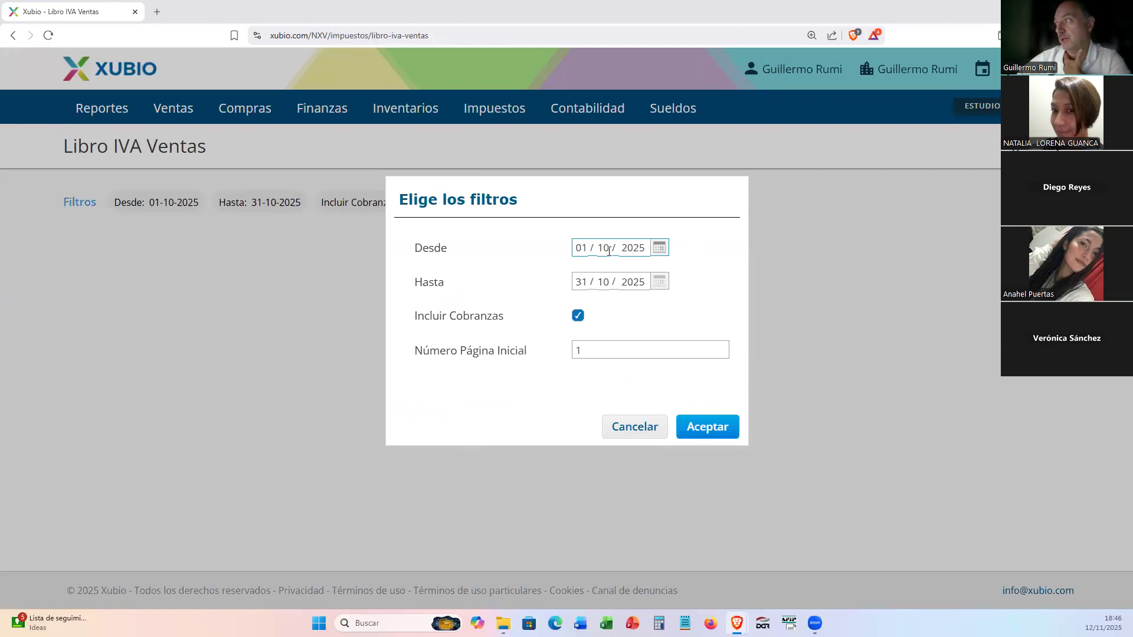
click(658, 248)
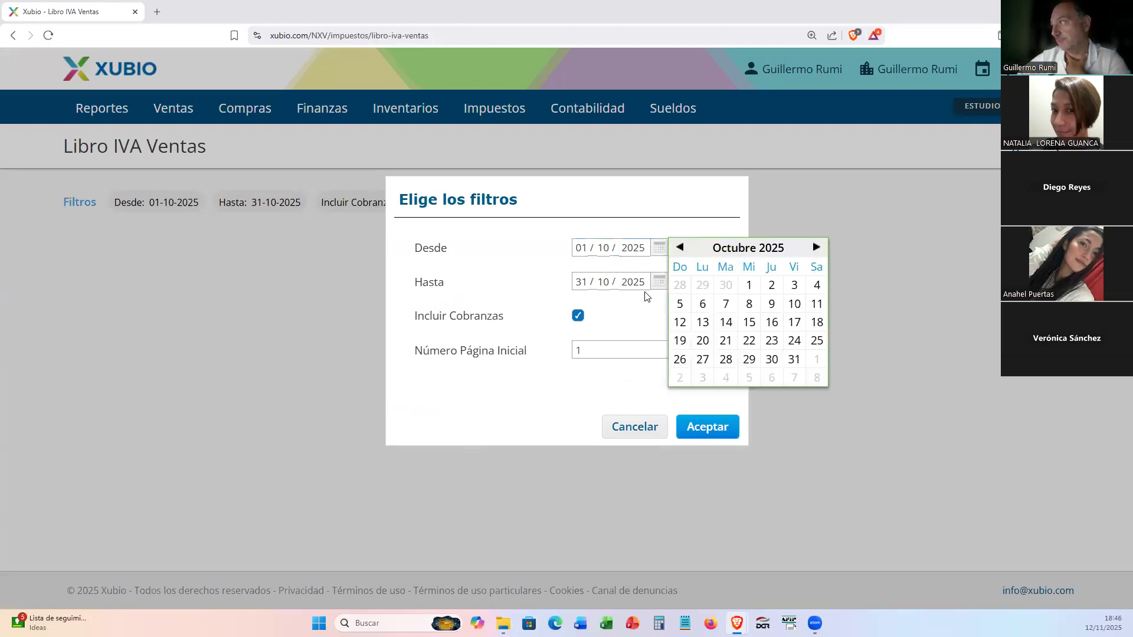
click(682, 249)
click(682, 249)
click(682, 249)
click(682, 250)
click(682, 250)
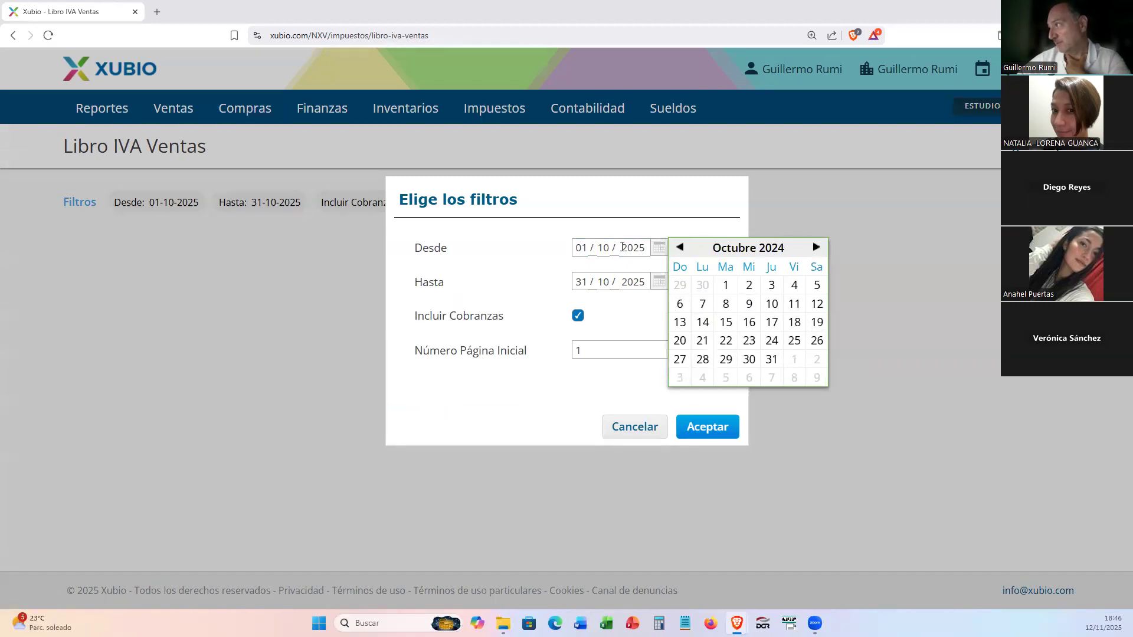
Set the Desde date of the Libro IVA Ventas filter to 01/01/2024
key(BackSpace)
key(BackSpace)
key(BackSpace)
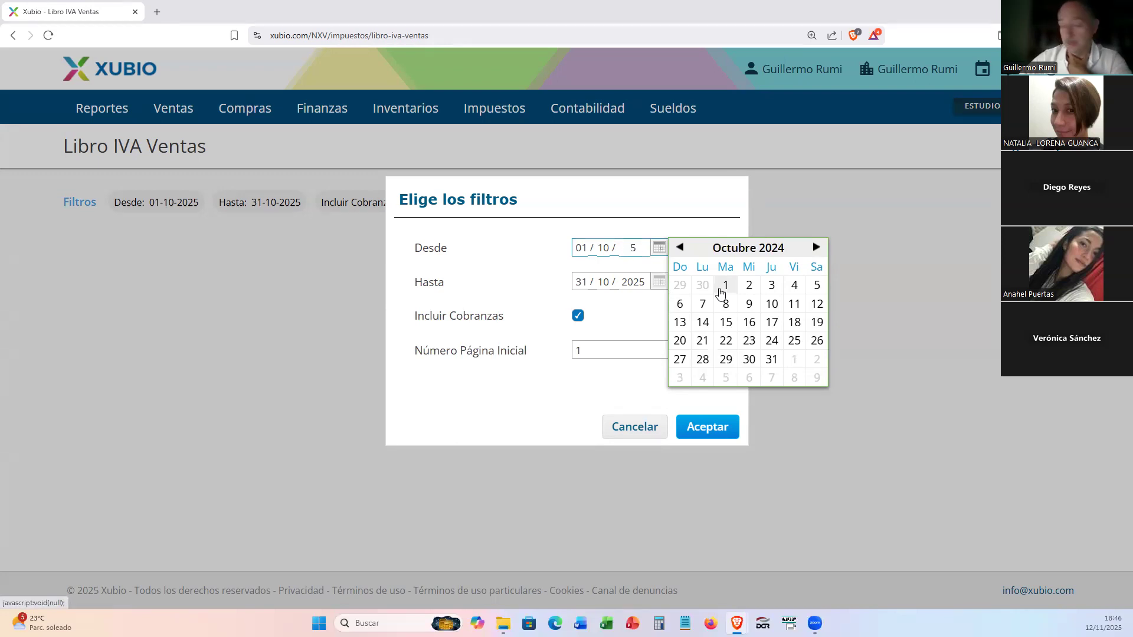
text(202)
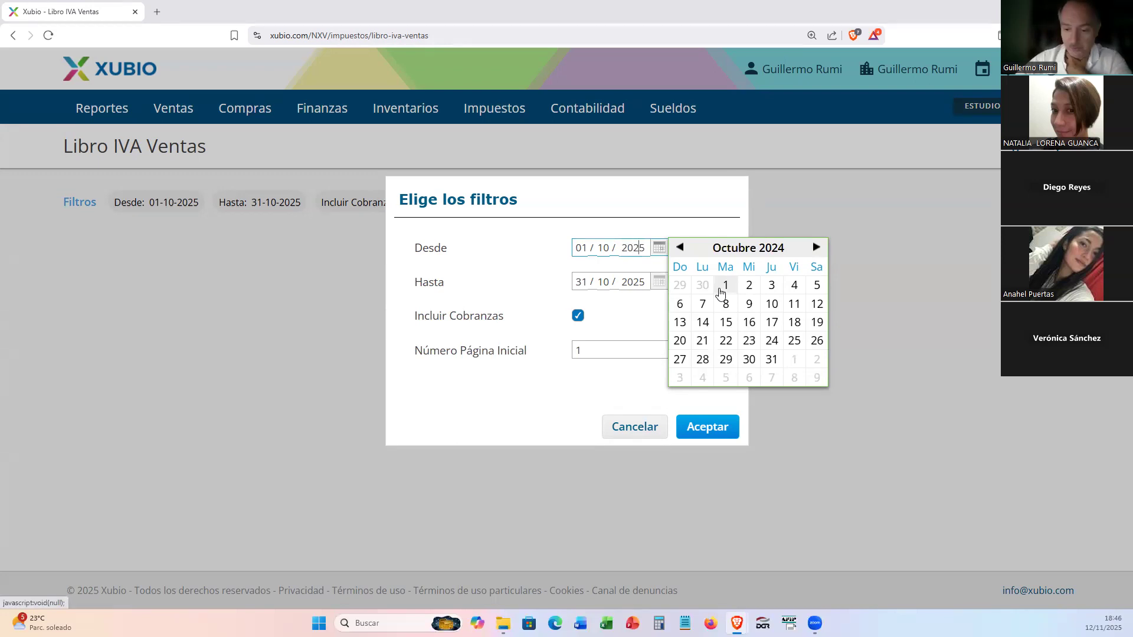
key(Delete)
text(4)
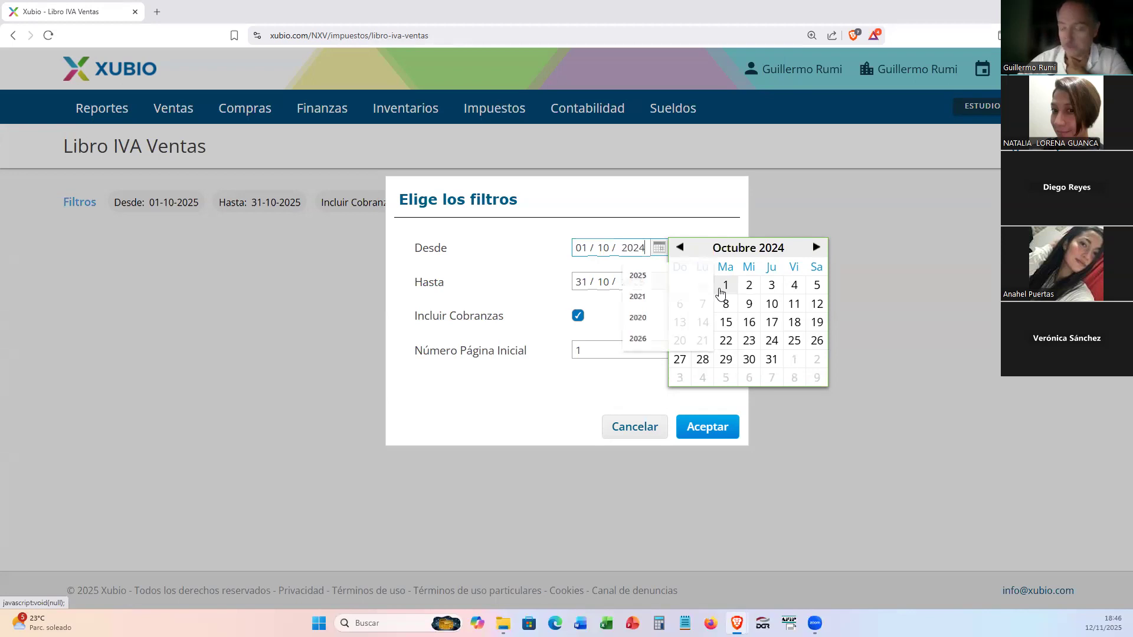
click(602, 245)
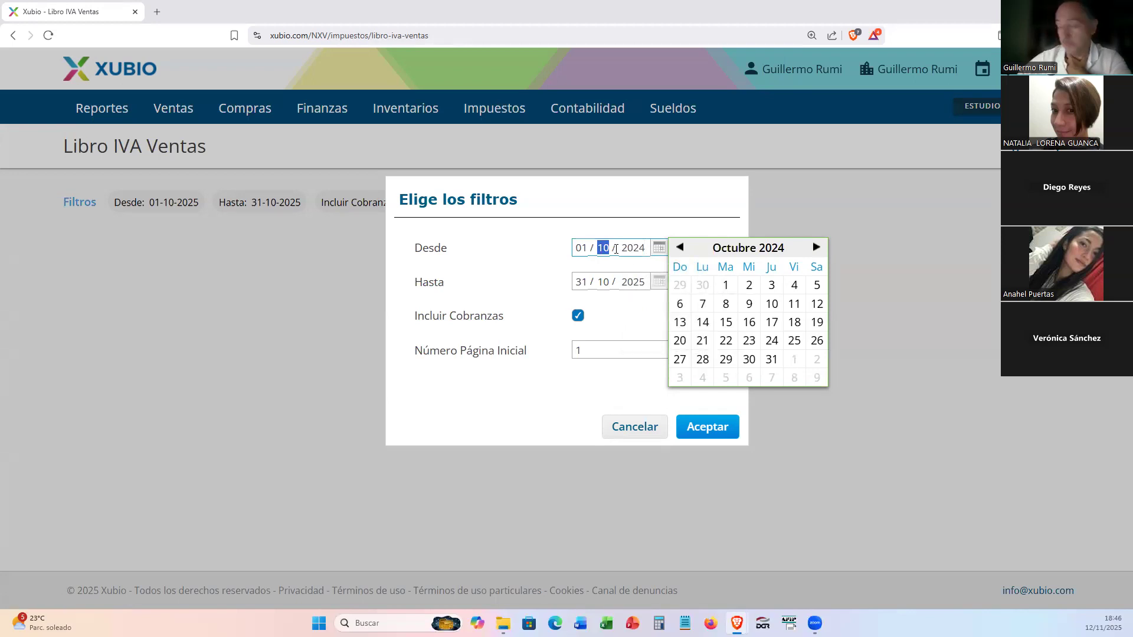
text(01)
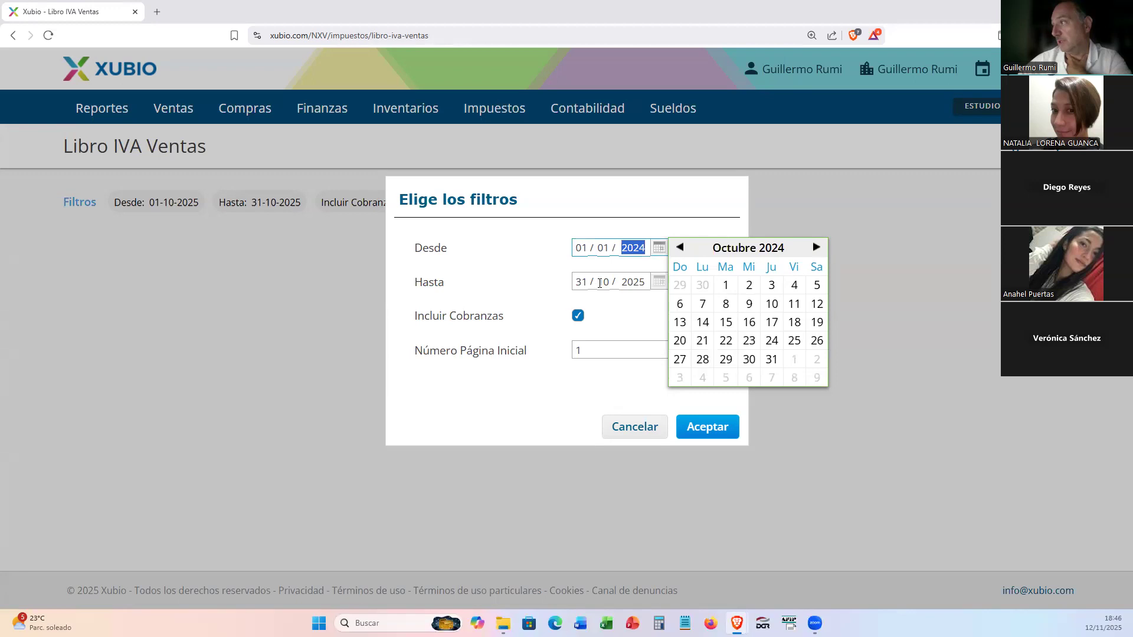
Set the Hasta date of the Libro IVA Ventas filter to 31/01/2024
click(601, 282)
text(01 / )
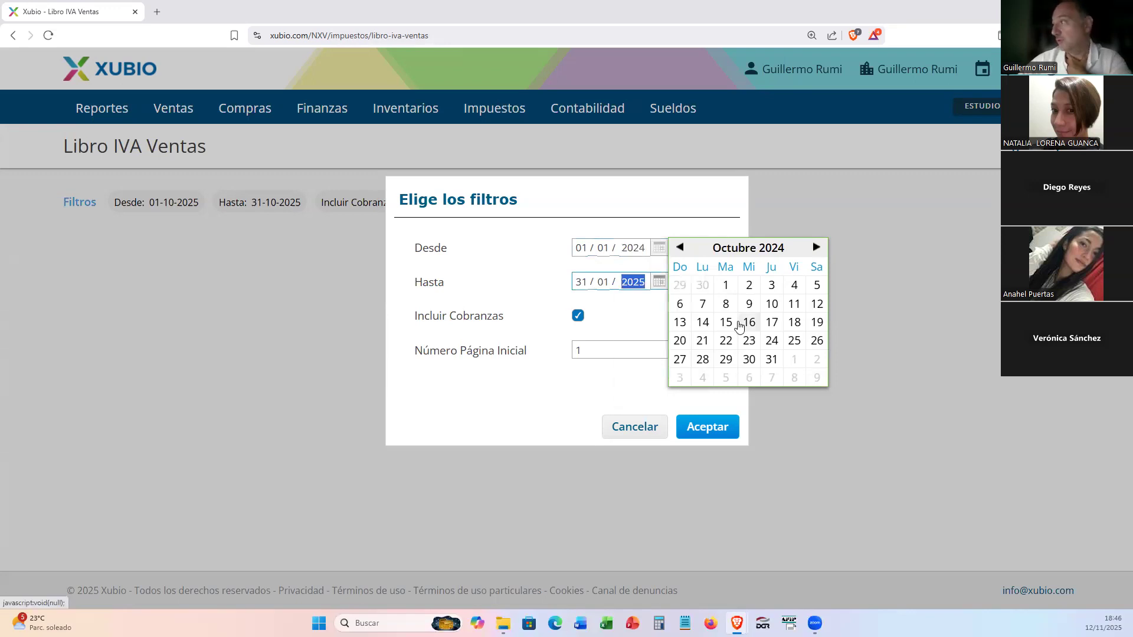
text(2024)
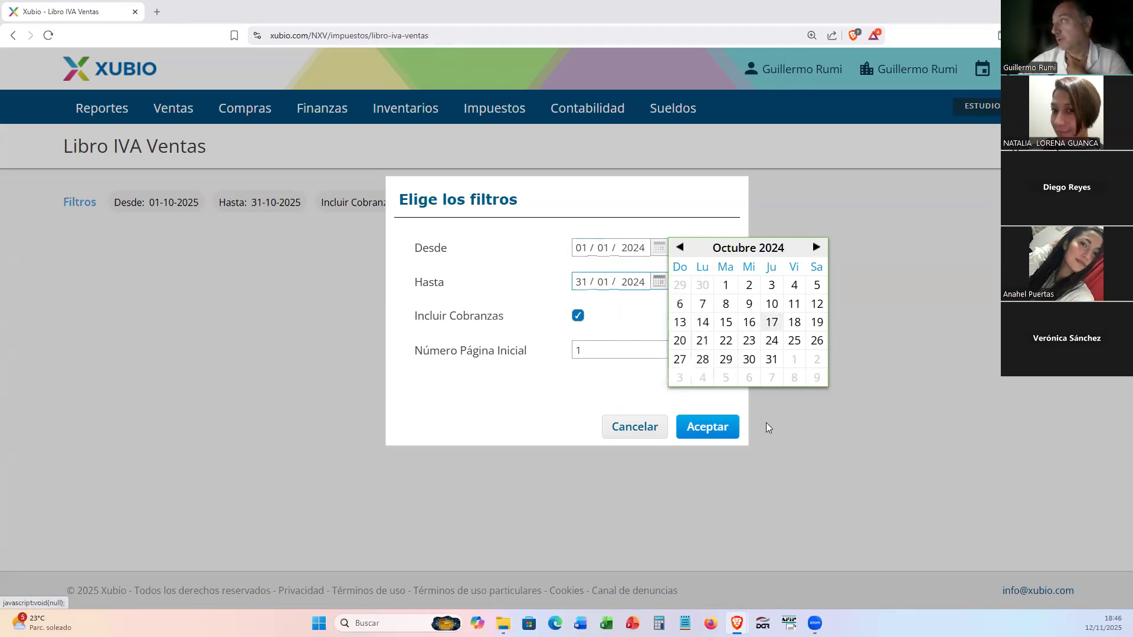
click(448, 400)
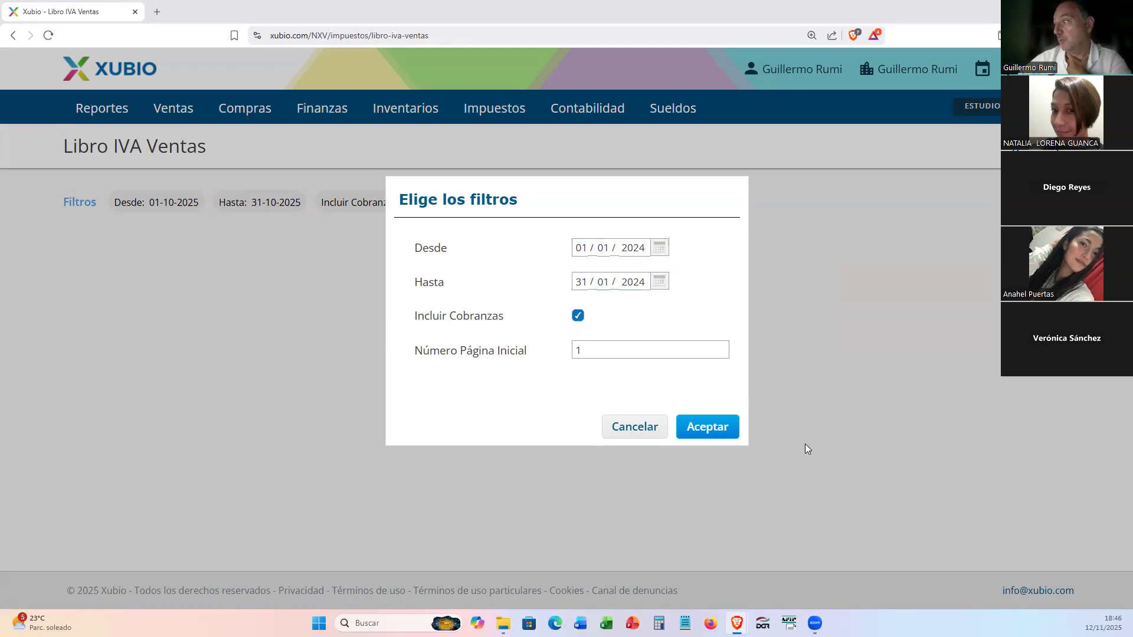
Generate the Libro IVA Ventas for the set period and look through the listed invoices
click(708, 437)
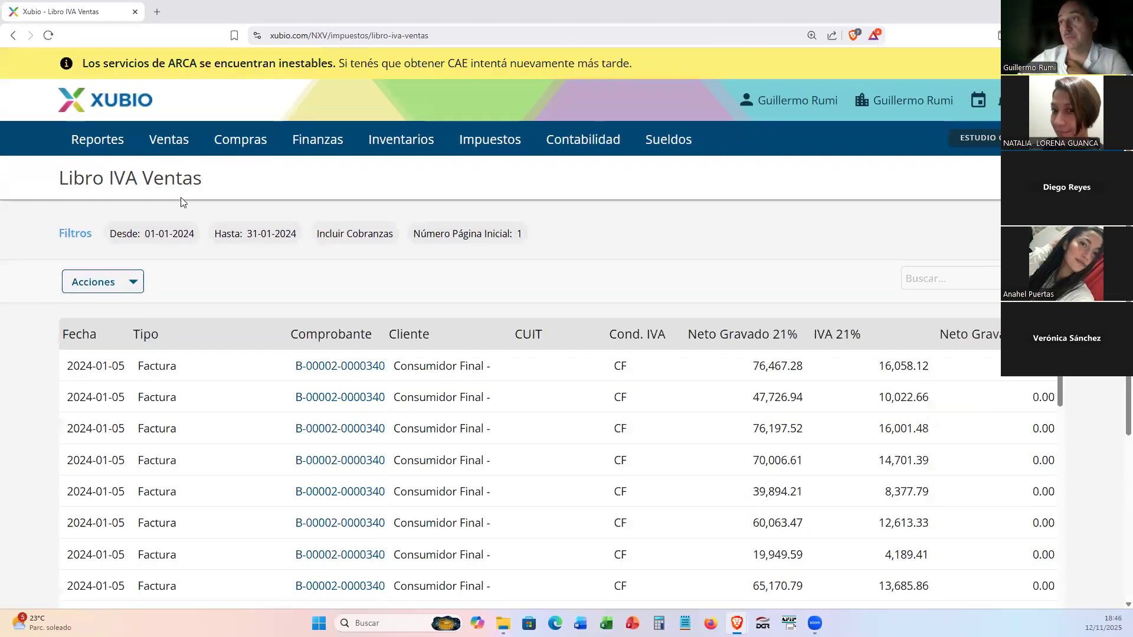
scroll(245, 342, down, 3)
scroll(245, 348, down, 3)
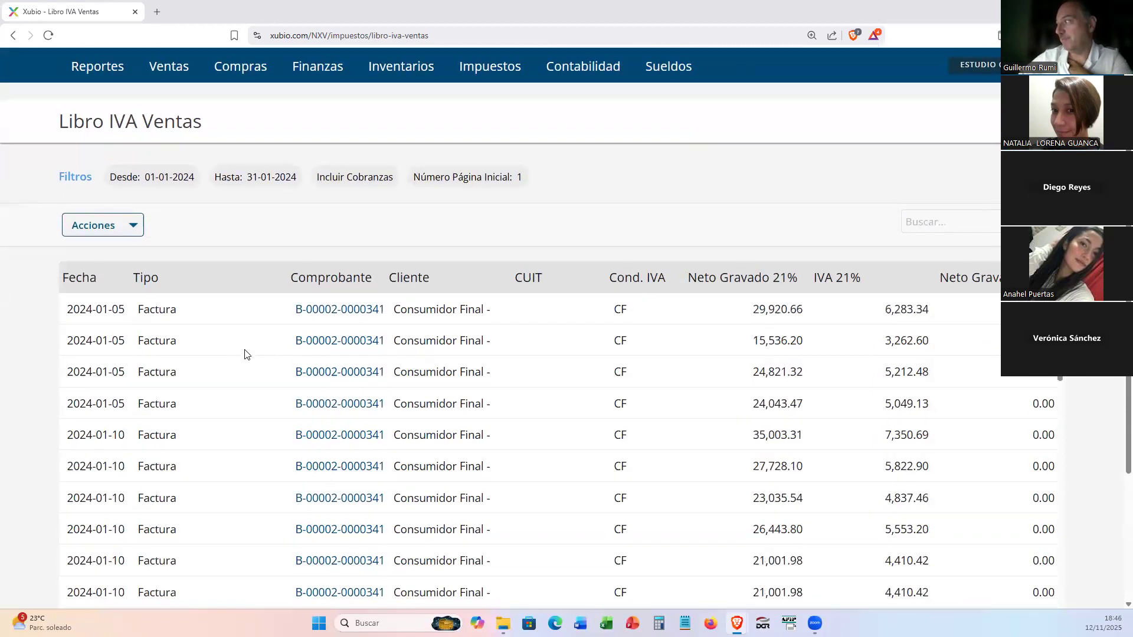
Preview the printable Libro IVA Venta, look through its first pages and close the preview
click(121, 230)
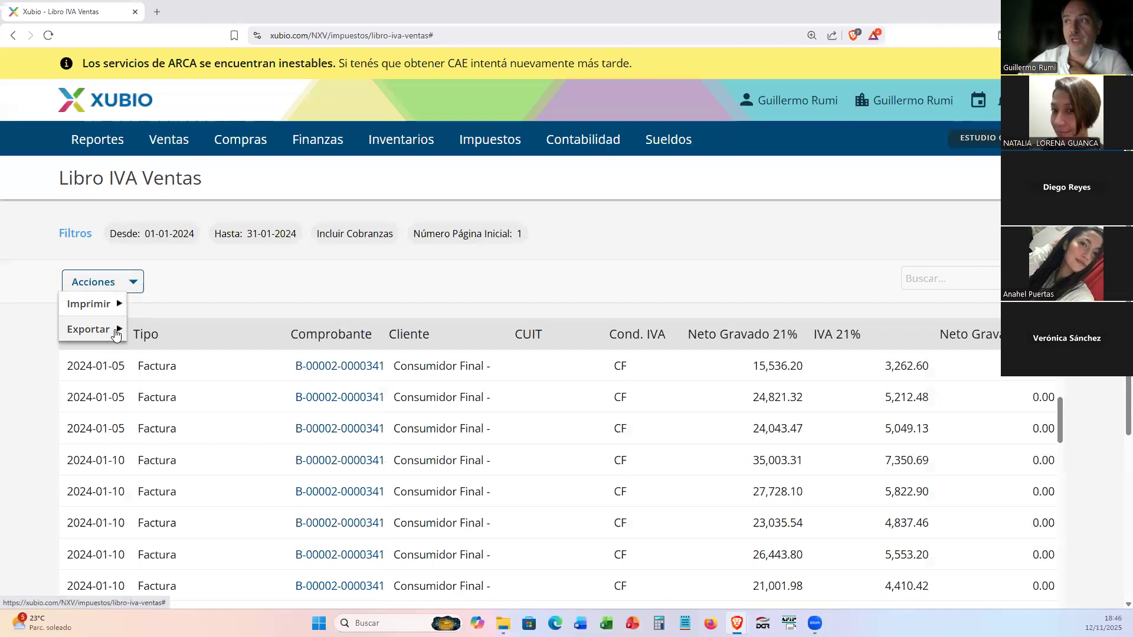
mouse_move(94, 304)
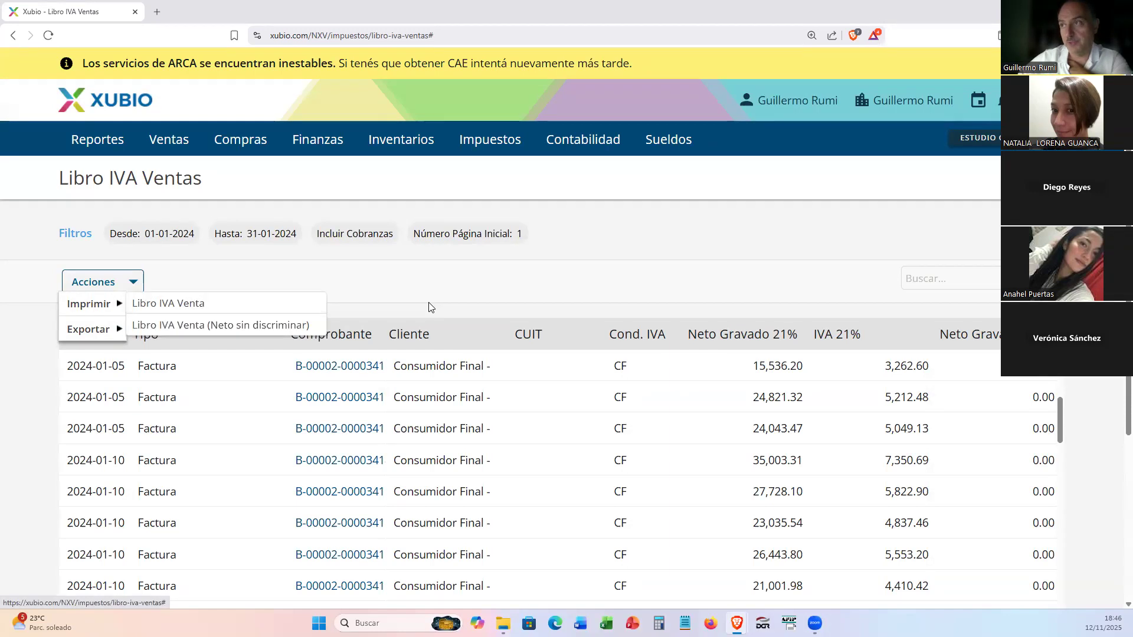
click(168, 304)
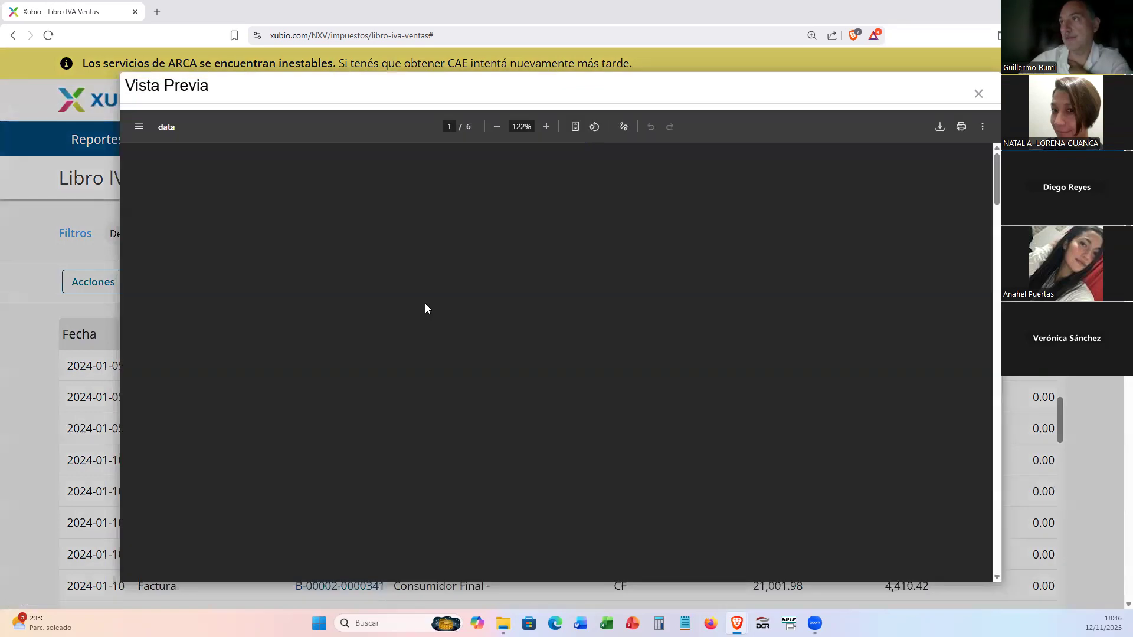
scroll(425, 308, down, 2)
scroll(426, 307, down, 8)
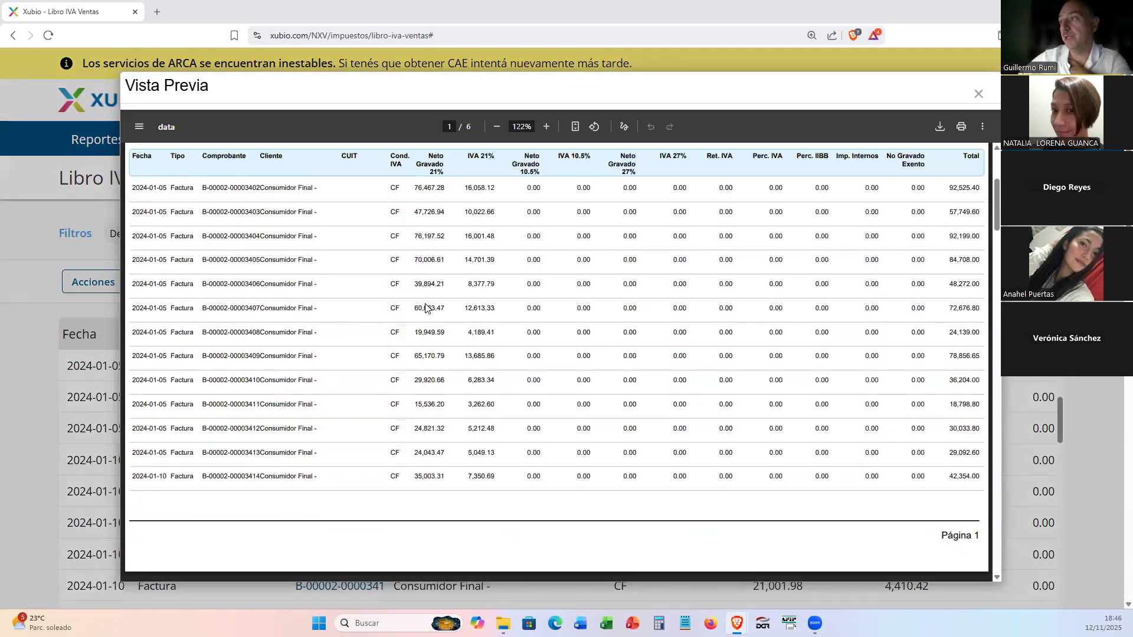
scroll(426, 308, down, 8)
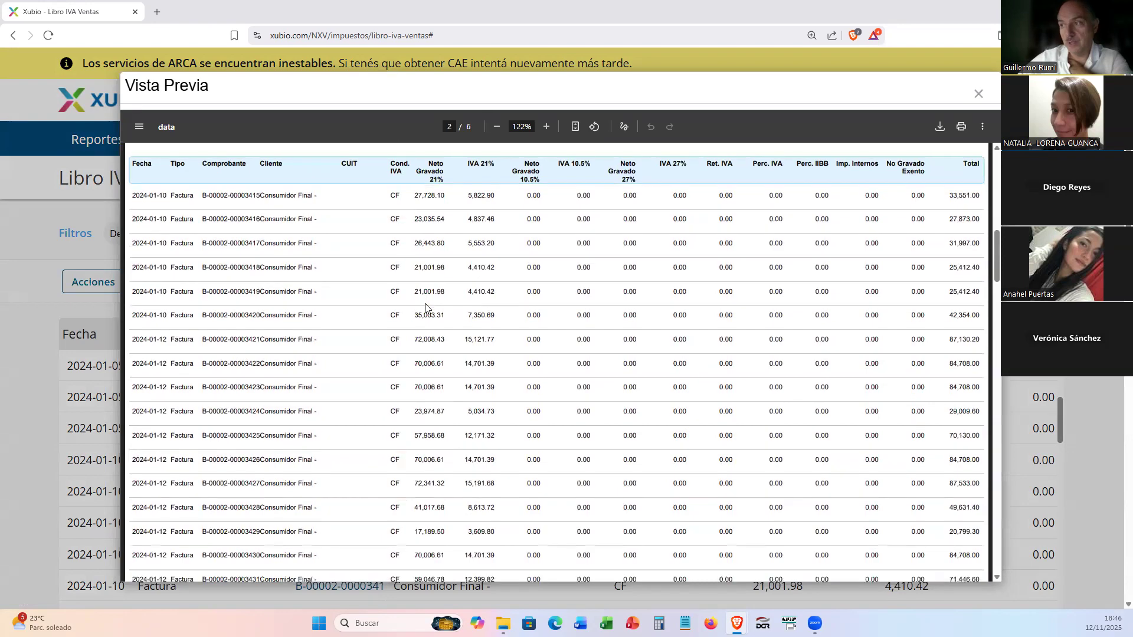
click(989, 94)
Export the Libro IVA Ventas to Excel and save it as Libro IVA Ventas.xlsx in the Tecnicaturas 2025 folder
click(66, 288)
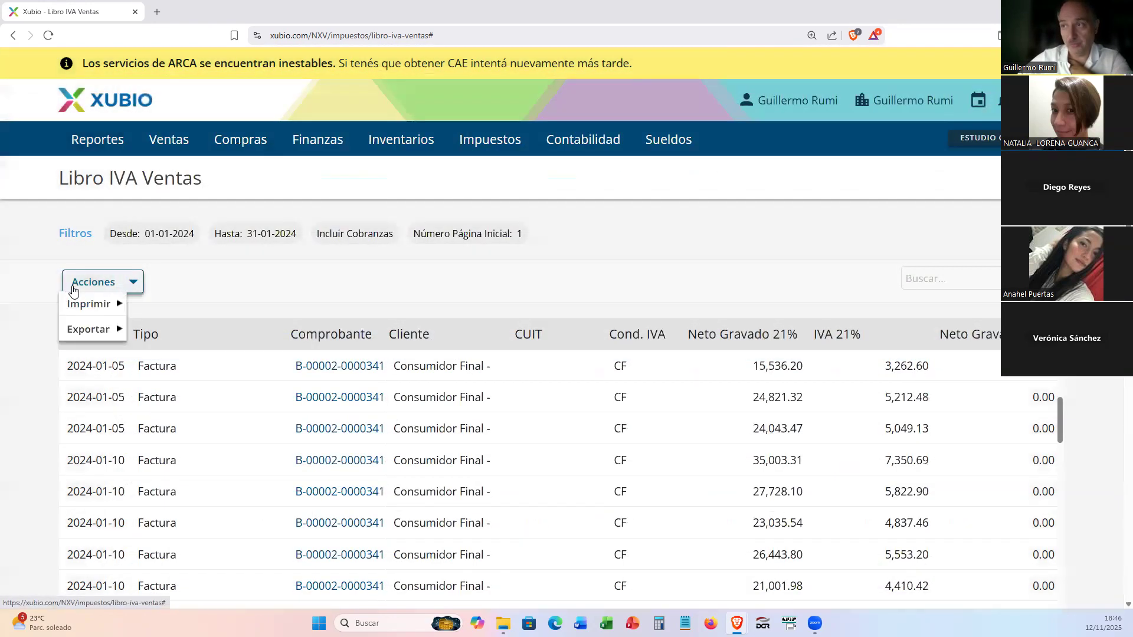
click(87, 332)
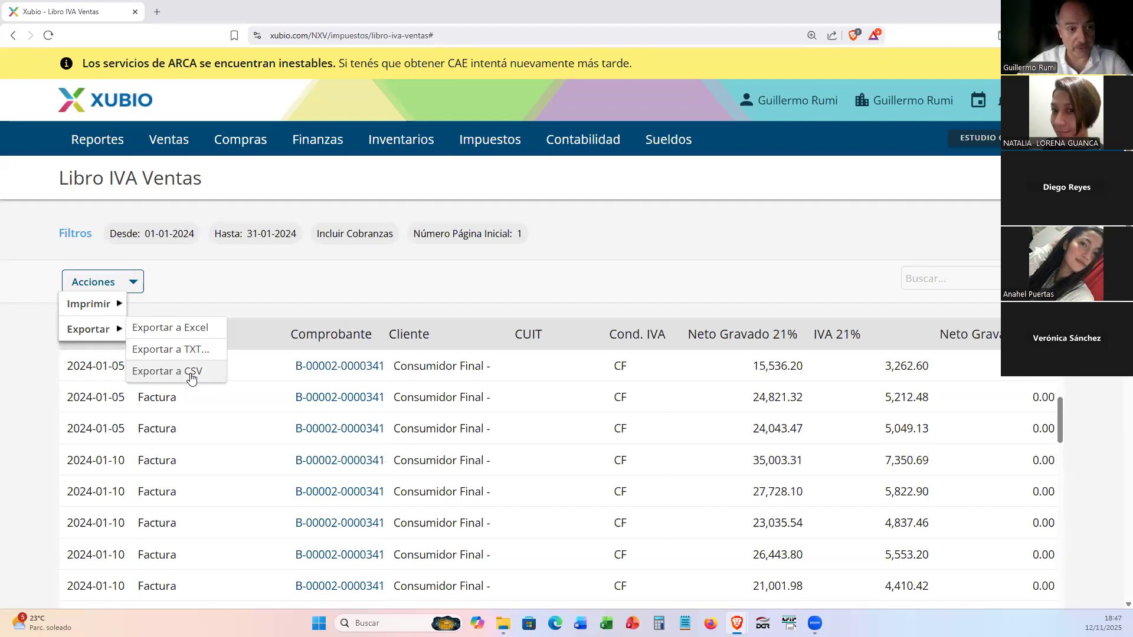
click(184, 329)
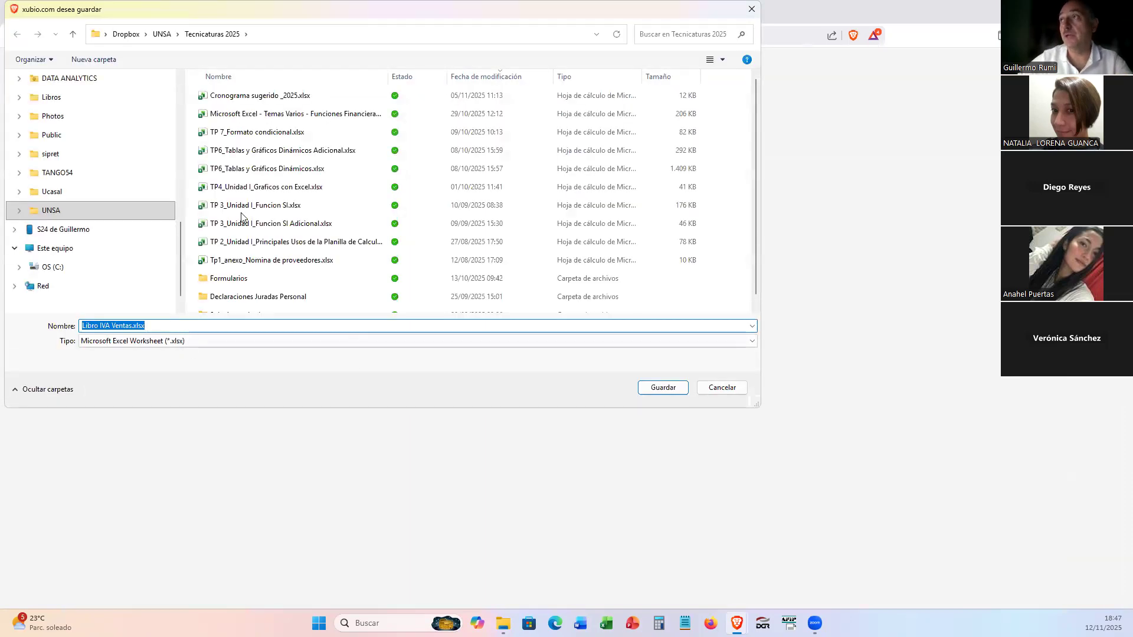
click(654, 392)
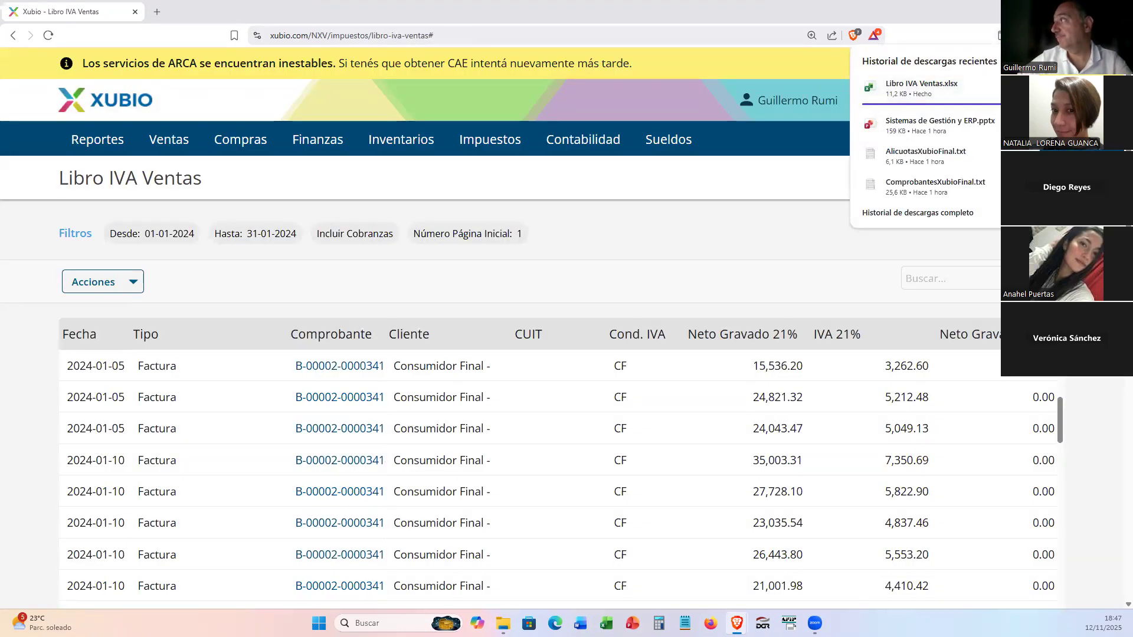
Open the downloaded Libro IVA Ventas.xlsx in Excel
click(916, 85)
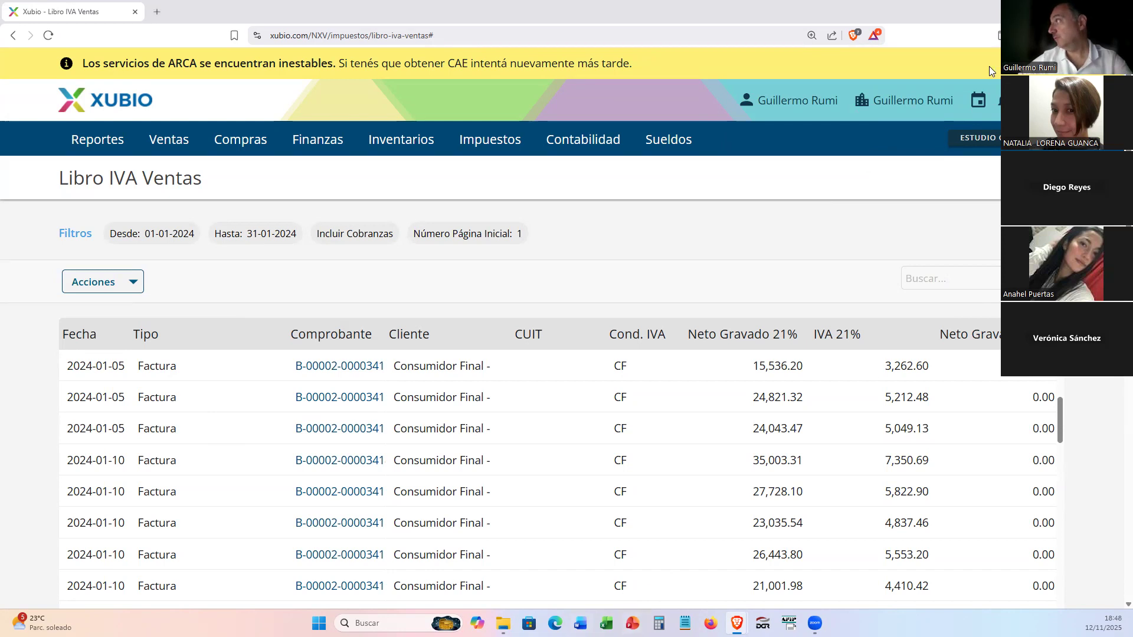
click(1056, 36)
click(943, 93)
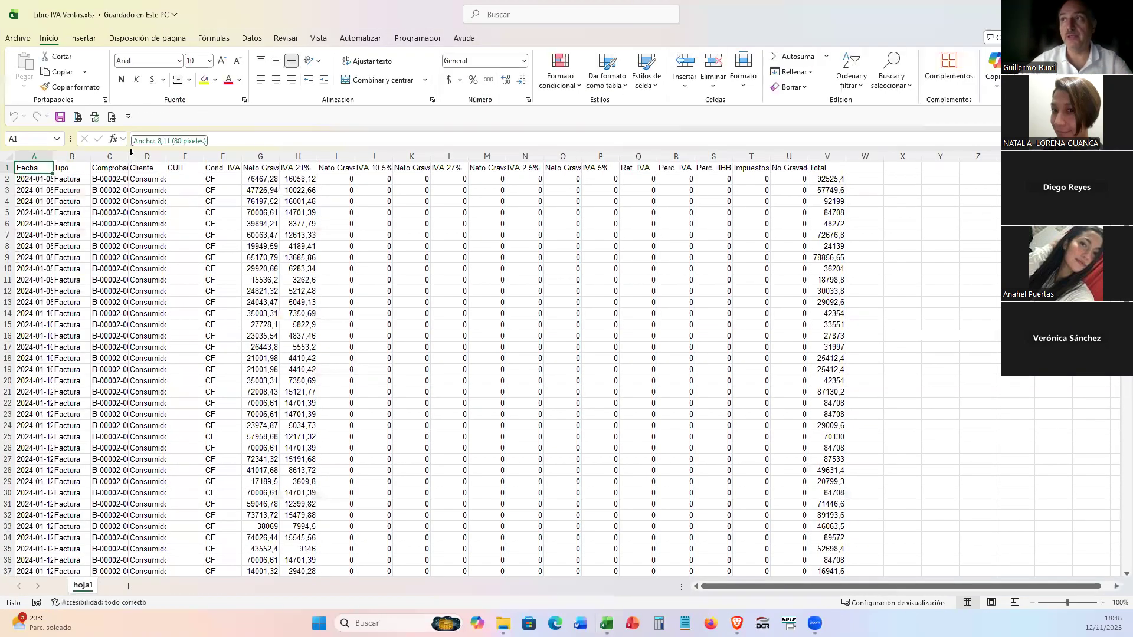
Widen the Comprobante, Cliente and Fecha columns to read their contents, and close the workbook without saving the changes
double_click(129, 157)
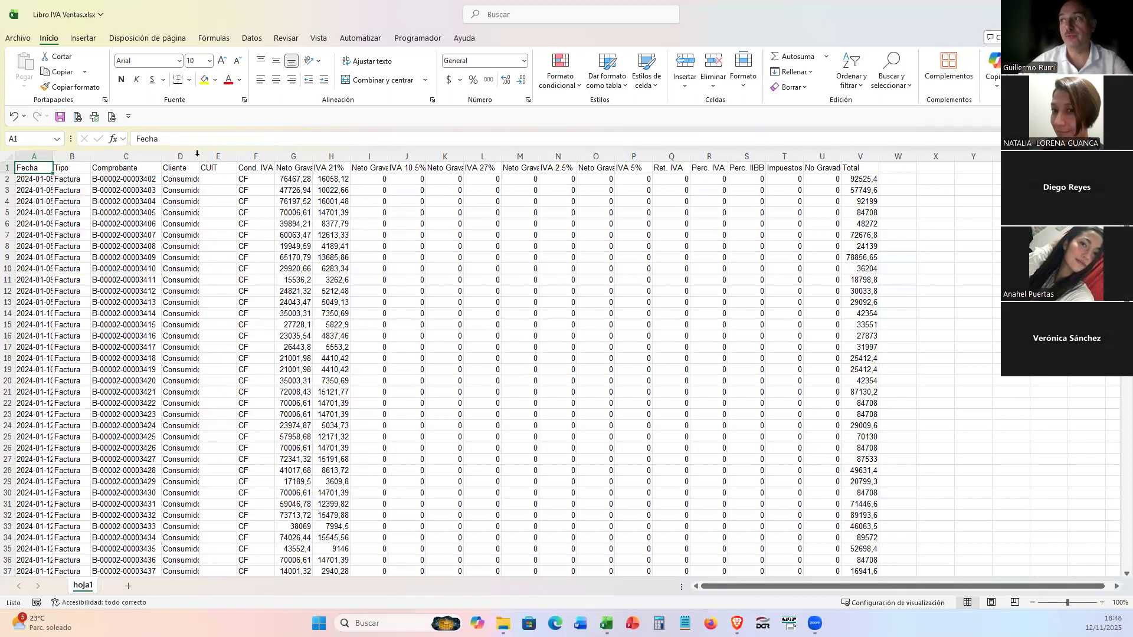
double_click(199, 156)
drag(52, 157, 66, 158)
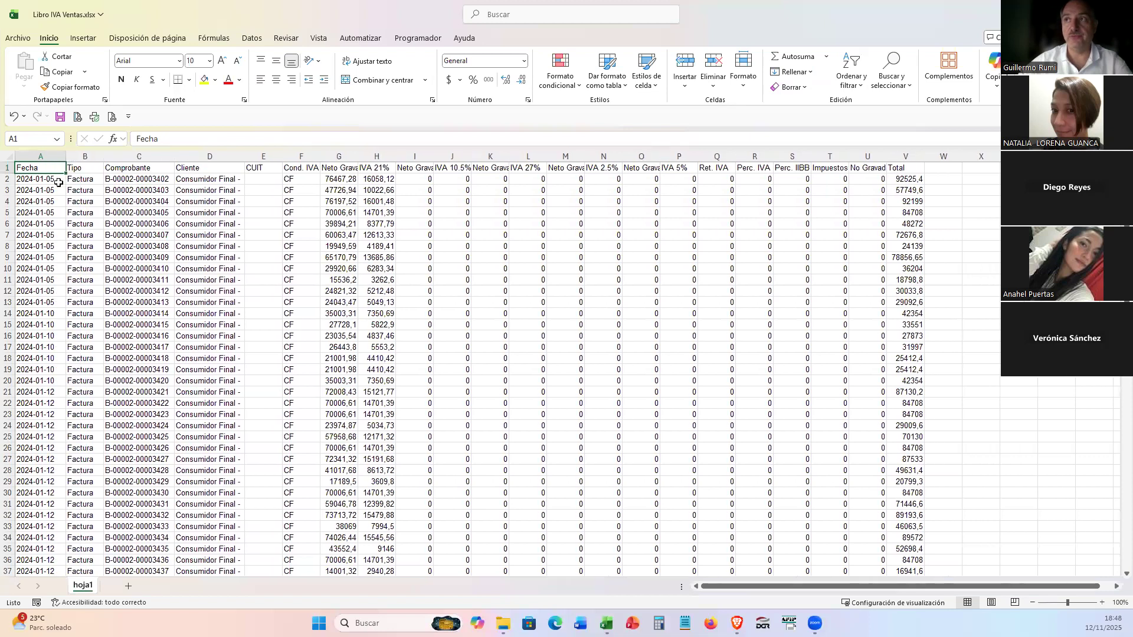
click(47, 180)
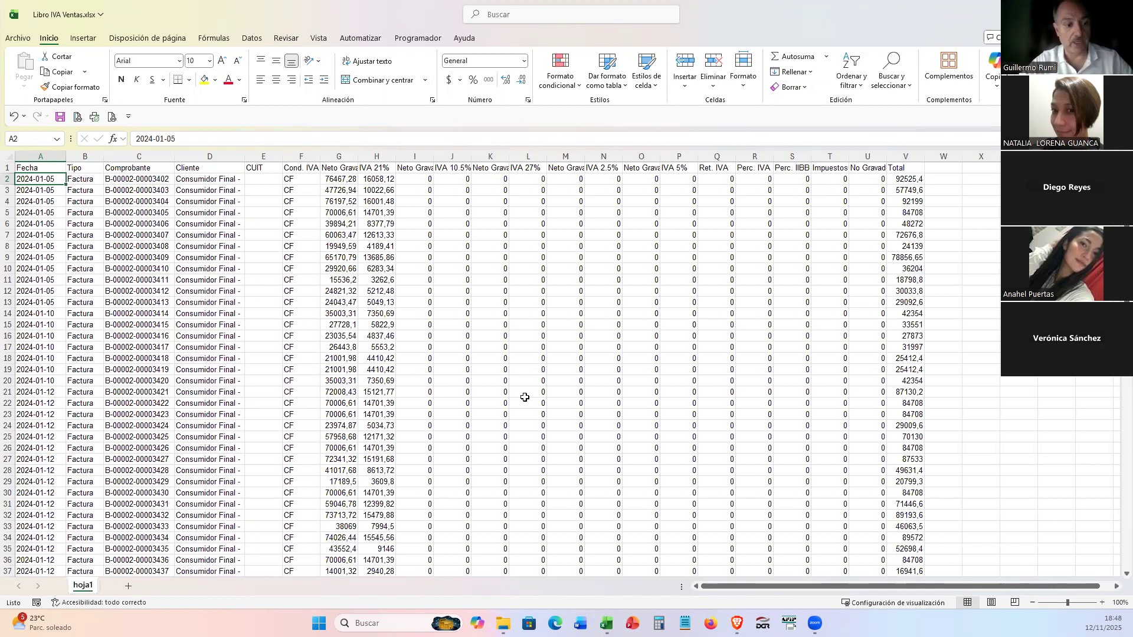
click(1118, 14)
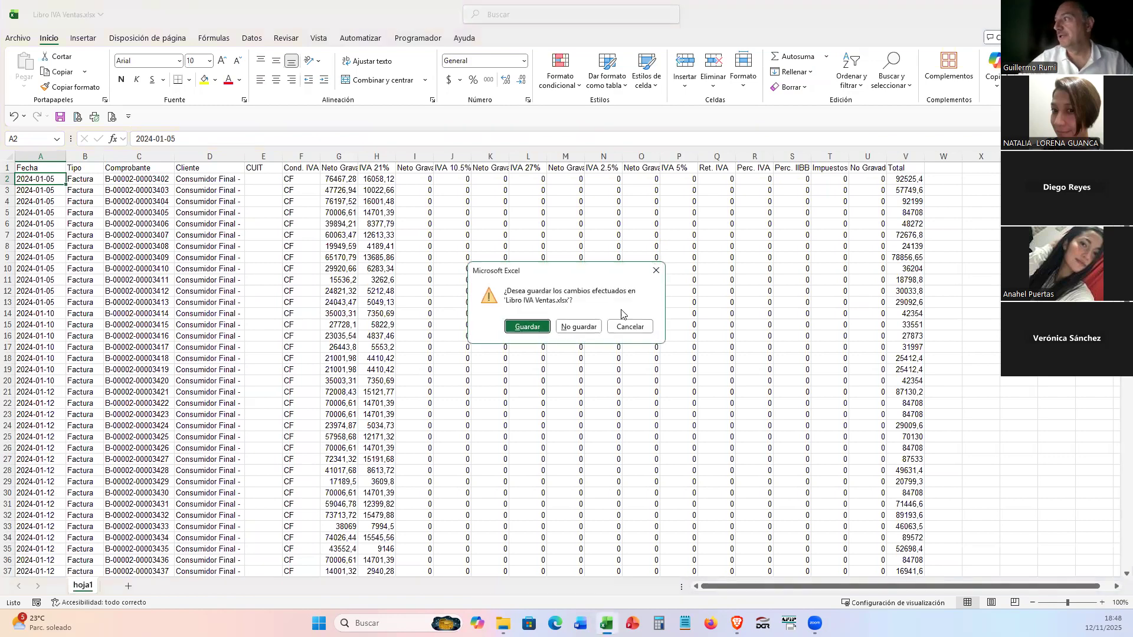
click(564, 327)
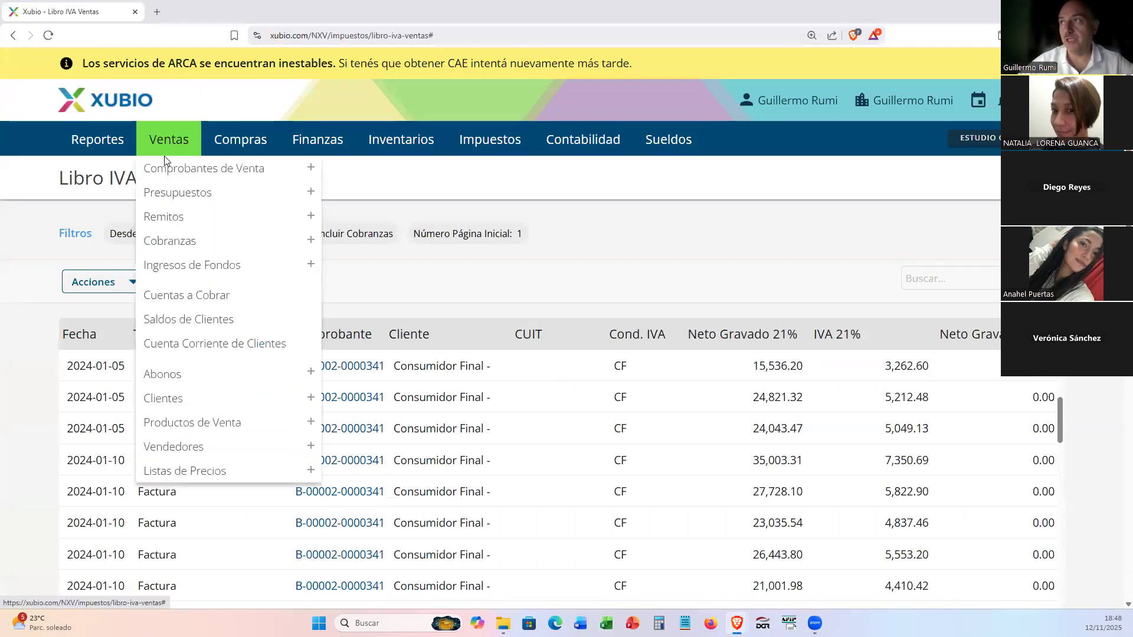
Start a new sales voucher in Xubio for the first client in the client list
mouse_move(166, 139)
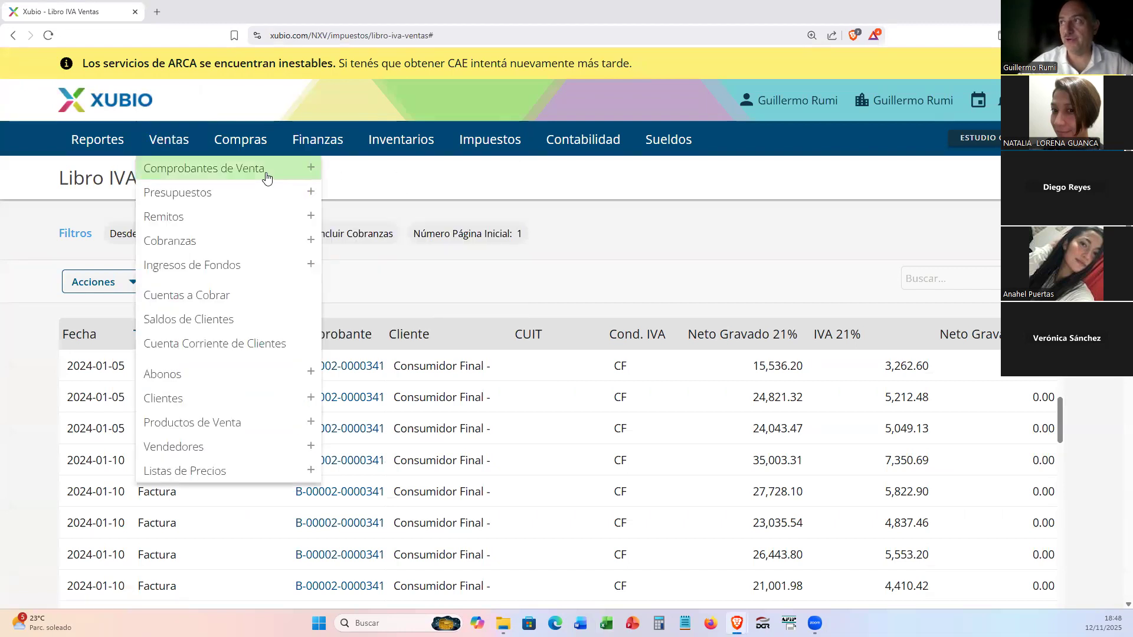
click(312, 170)
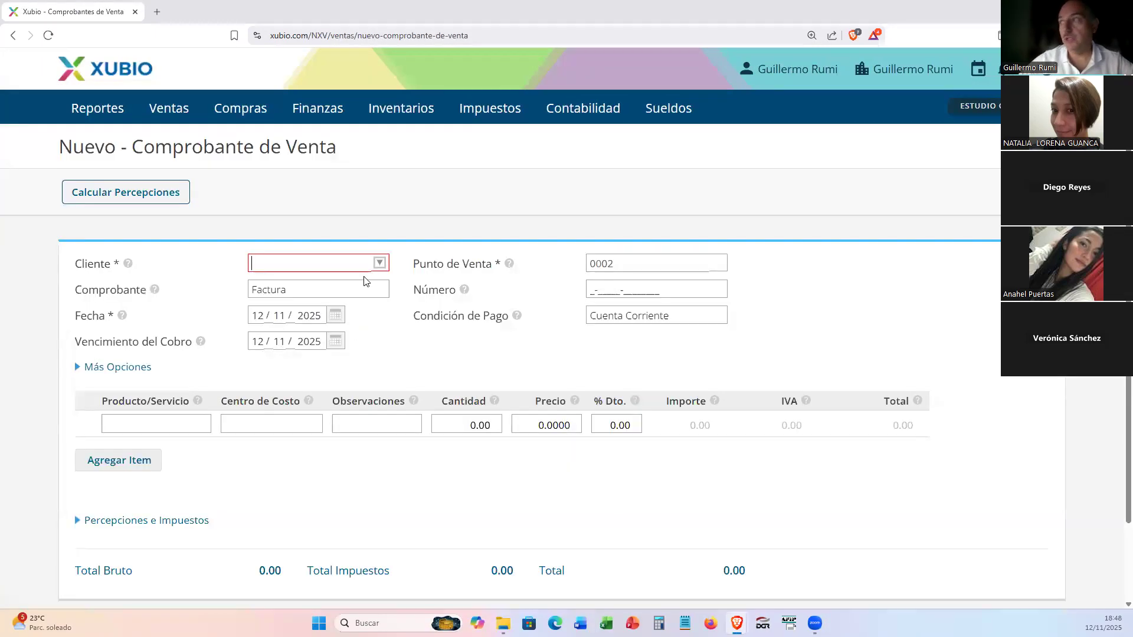
click(381, 261)
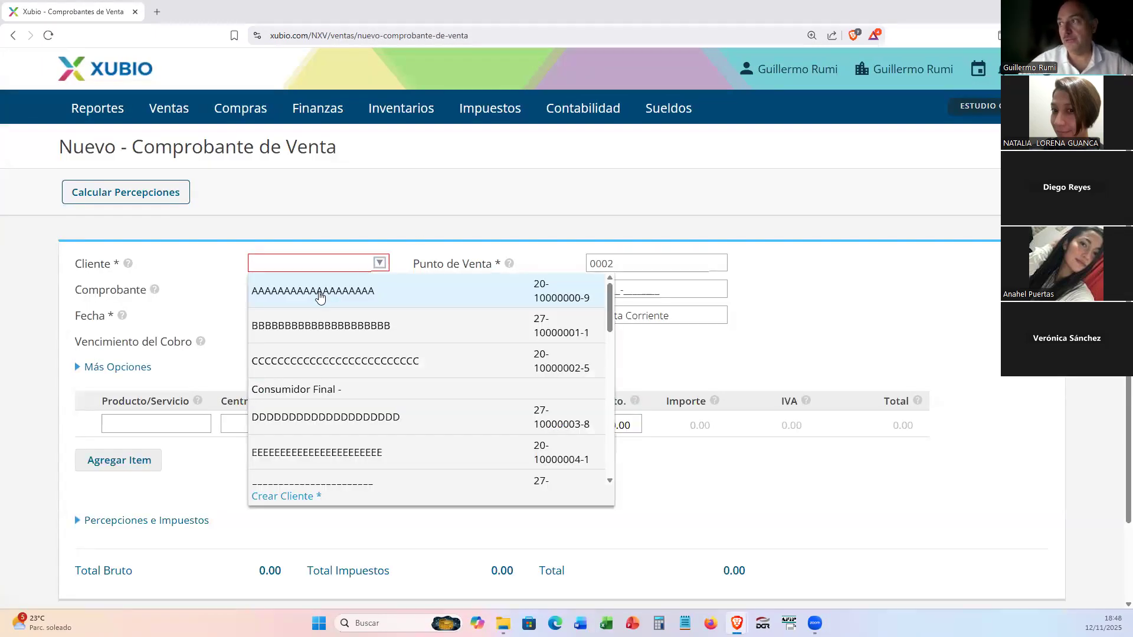
click(315, 292)
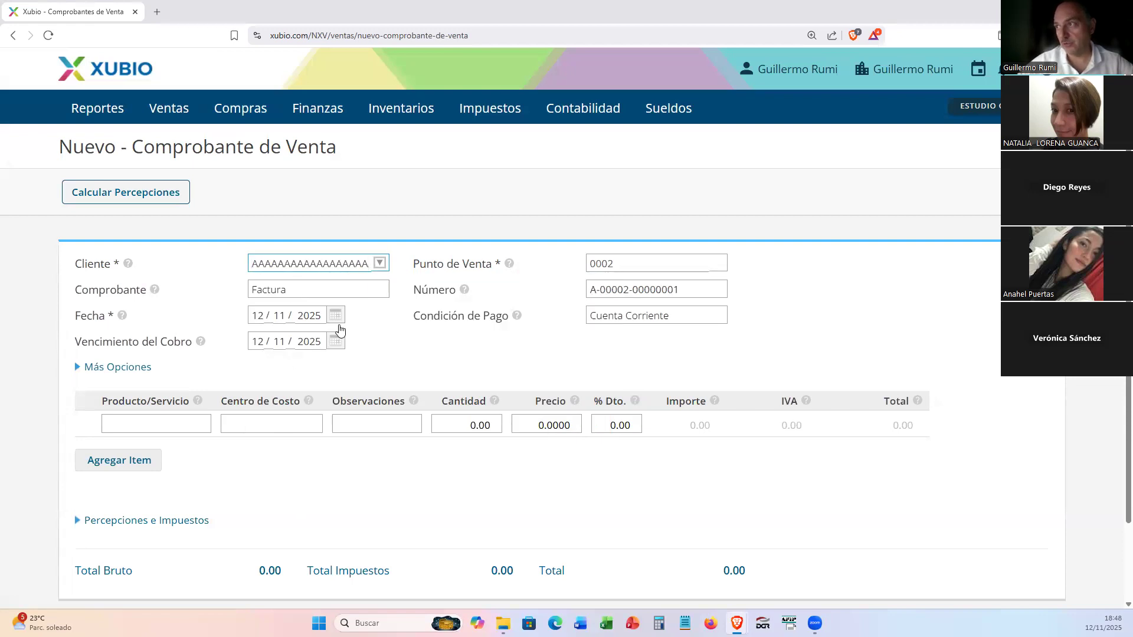
Choose Producto al 21% as the product of the voucher's first item line
click(133, 425)
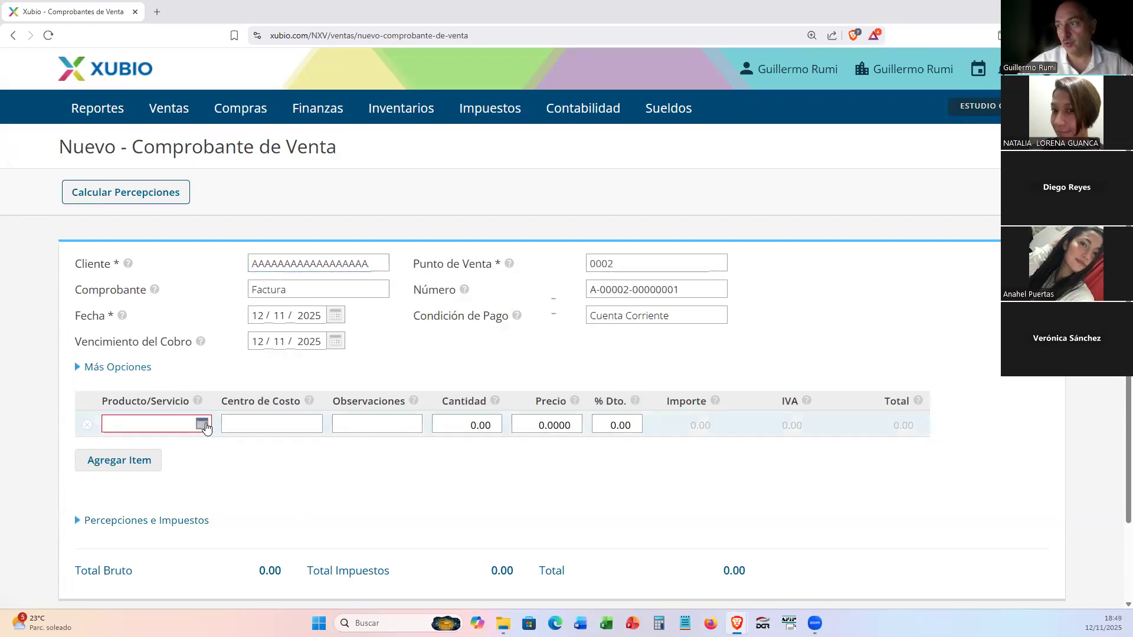
click(202, 425)
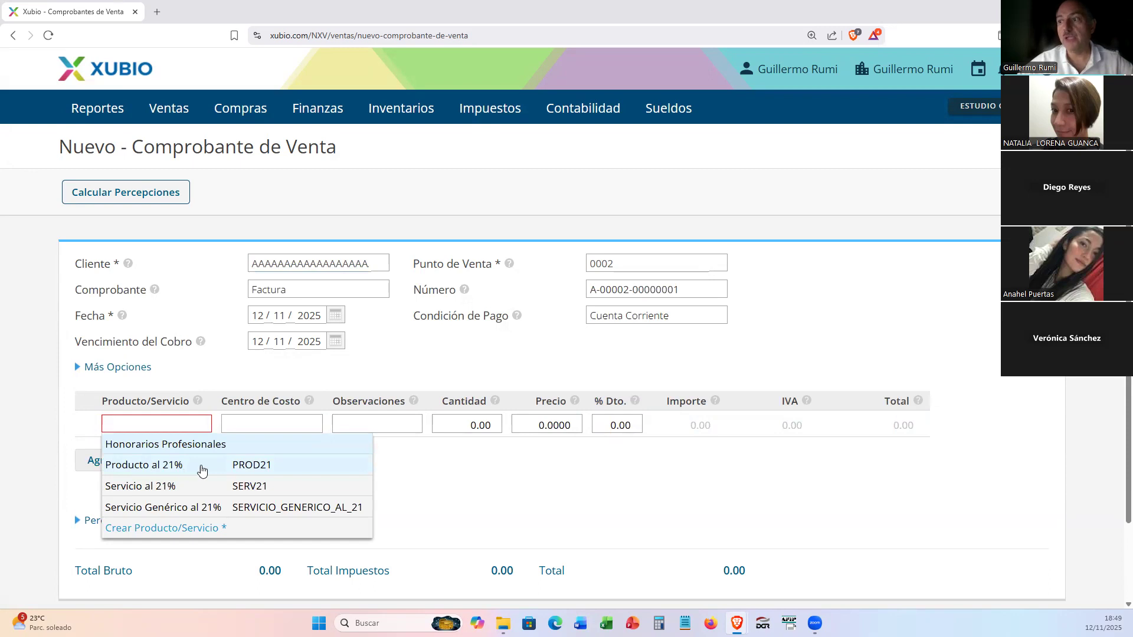
click(186, 474)
scroll(294, 365, down, 1)
scroll(294, 365, down, 1)
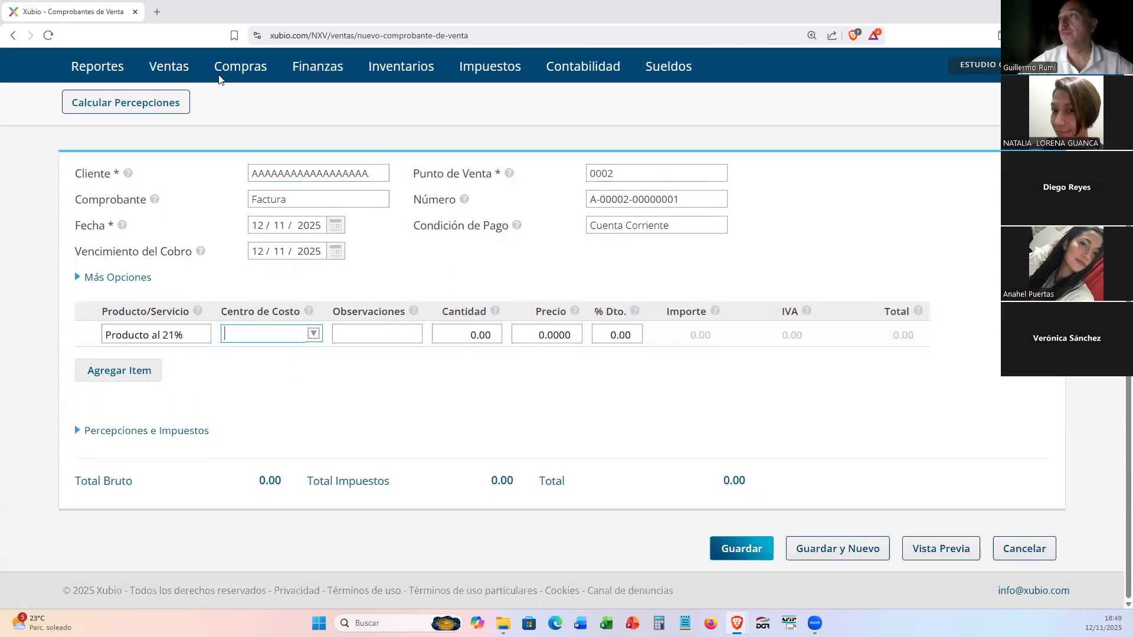
Leave the new sales voucher without saving it
mouse_move(240, 66)
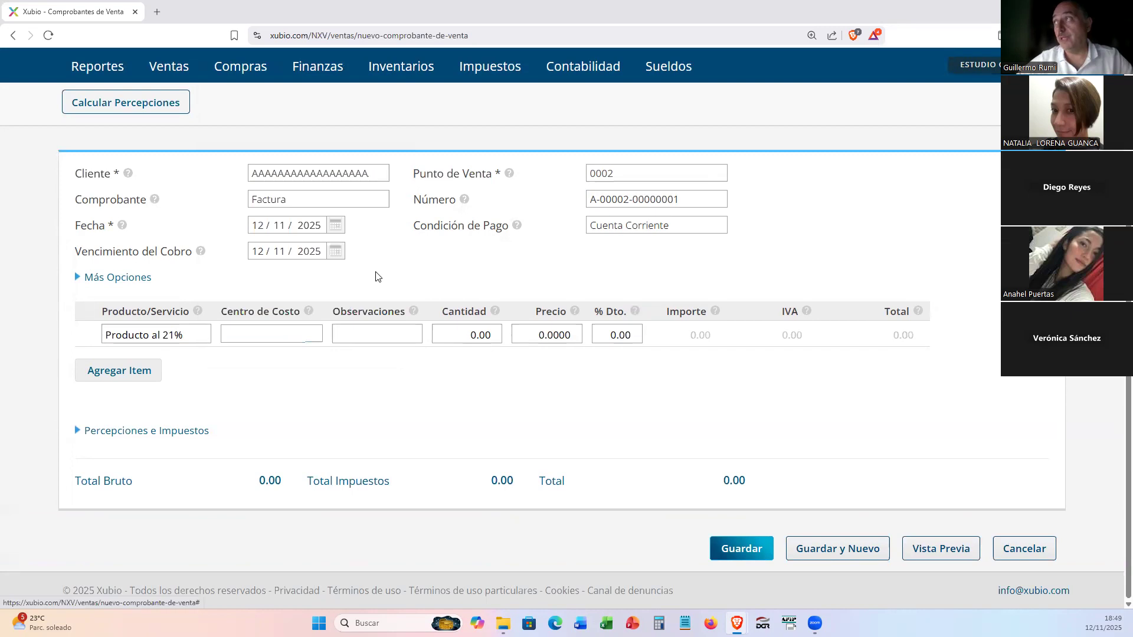
scroll(375, 274, up, 2)
click(297, 110)
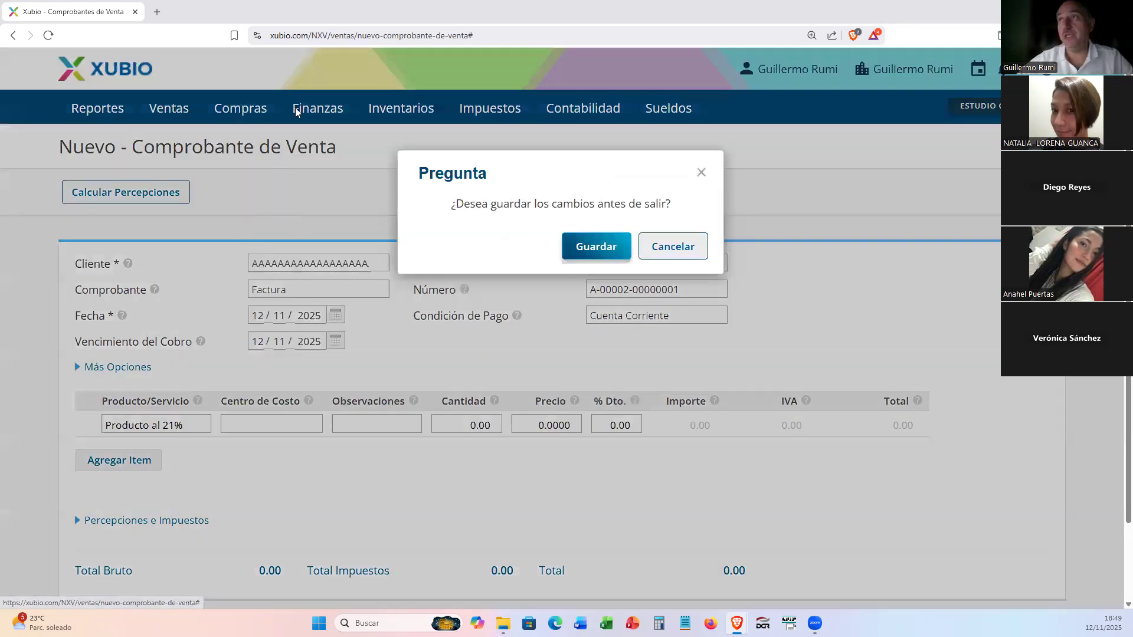
click(669, 250)
mouse_move(225, 127)
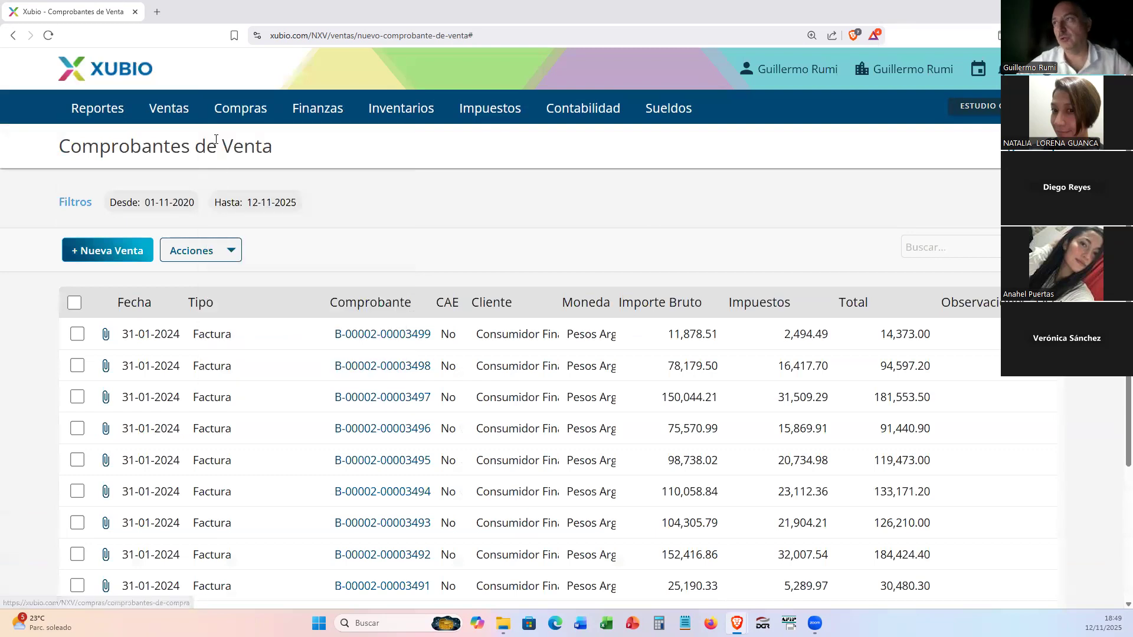
Open the Libro Mayor report from the accounting module and set its Desde date to 01/01/2024
mouse_move(577, 112)
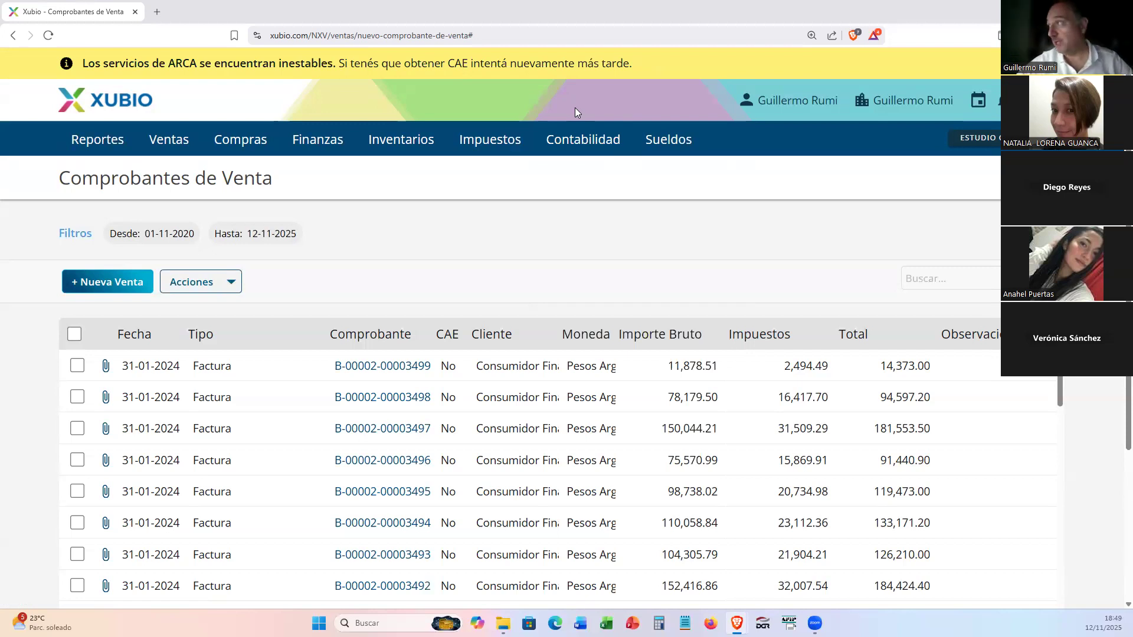
click(576, 141)
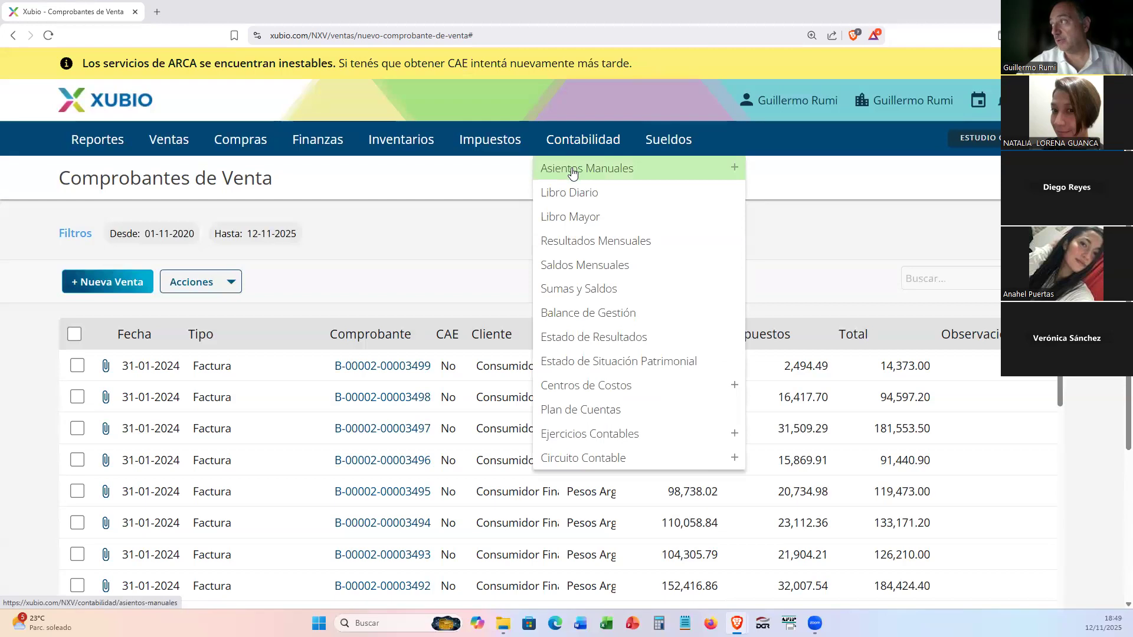
click(571, 219)
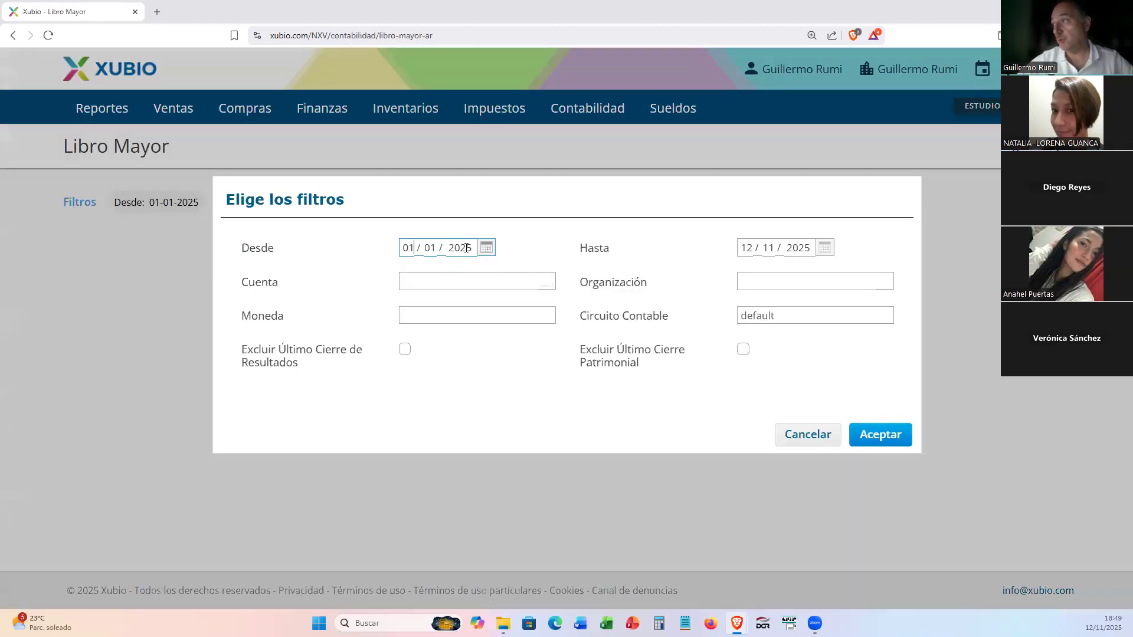
click(466, 248)
text(4)
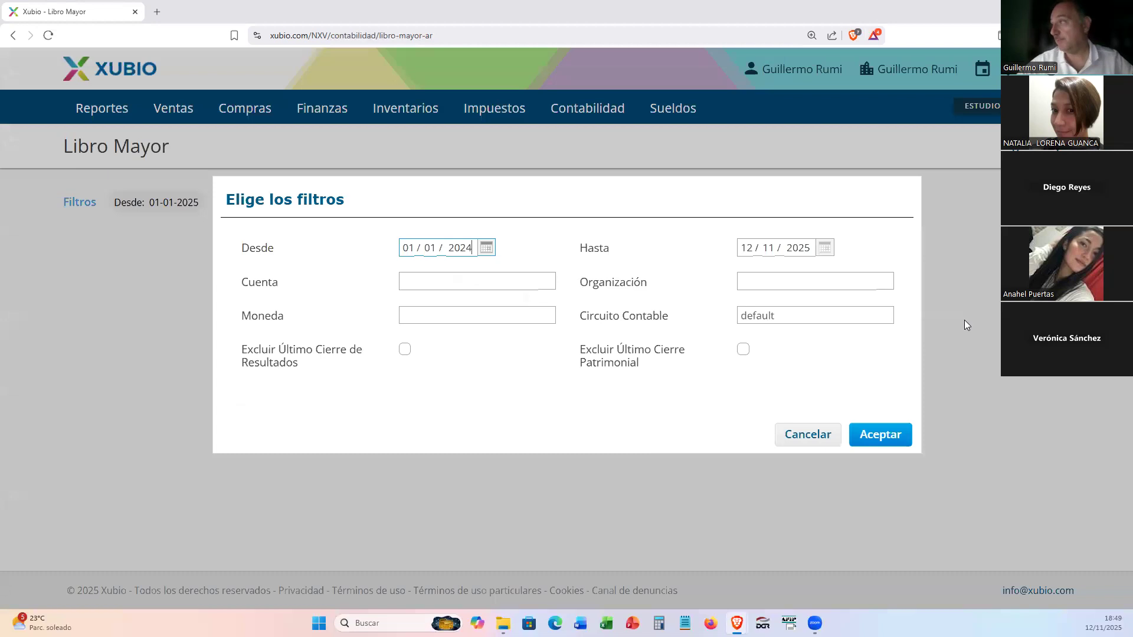
Set the Hasta date of the Libro Mayor filter to 31/01/2024 and generate the report
click(747, 248)
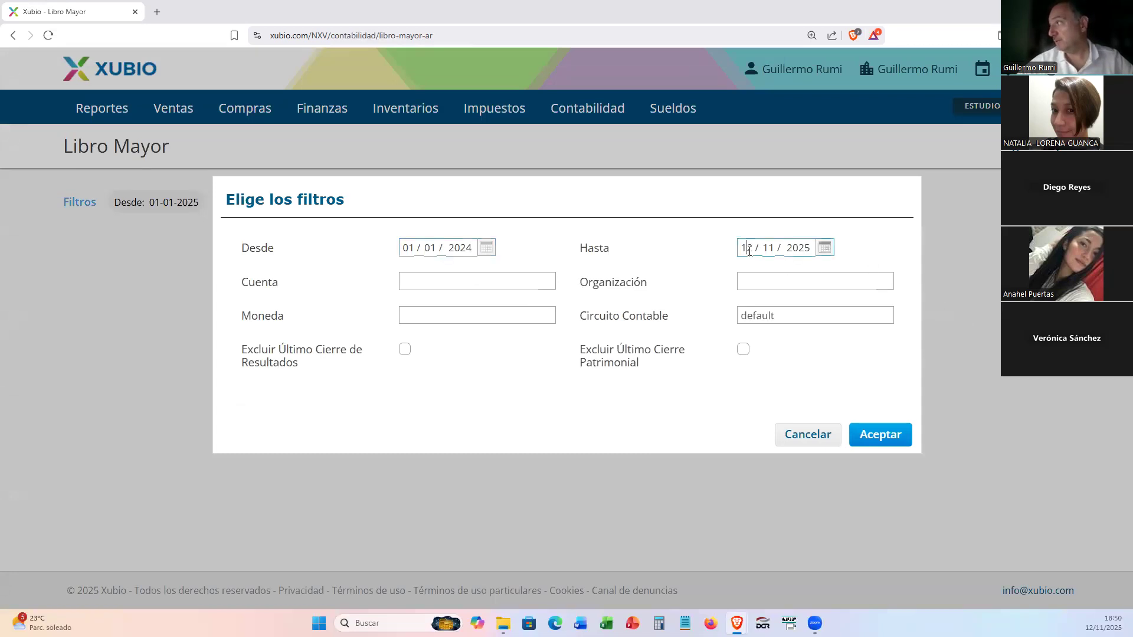
text(31 / 01 / 2024)
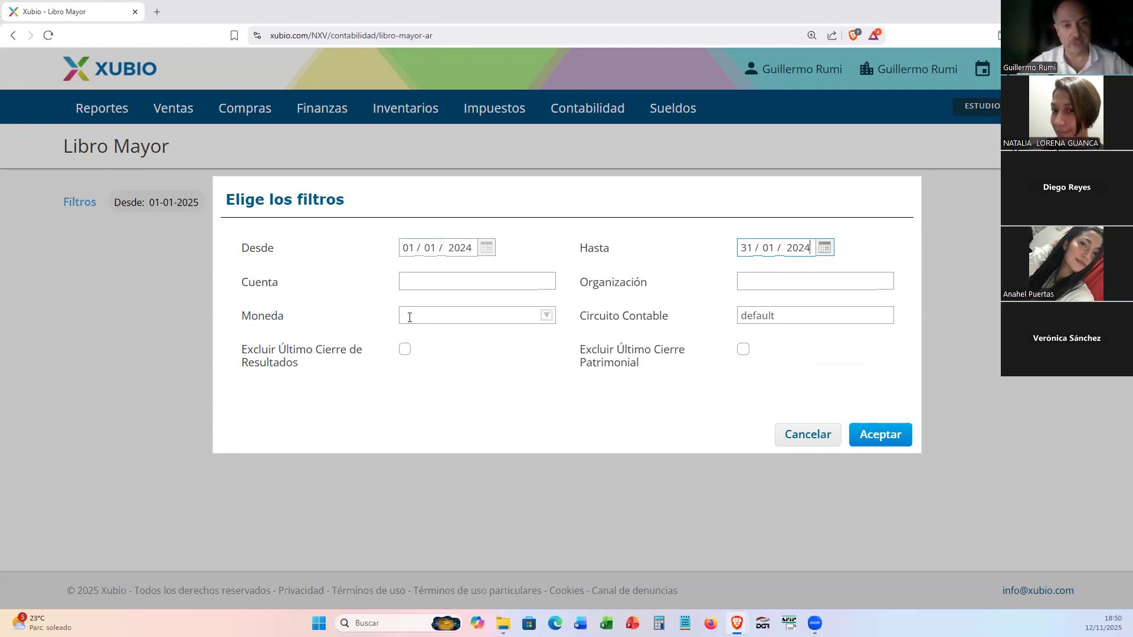
click(886, 436)
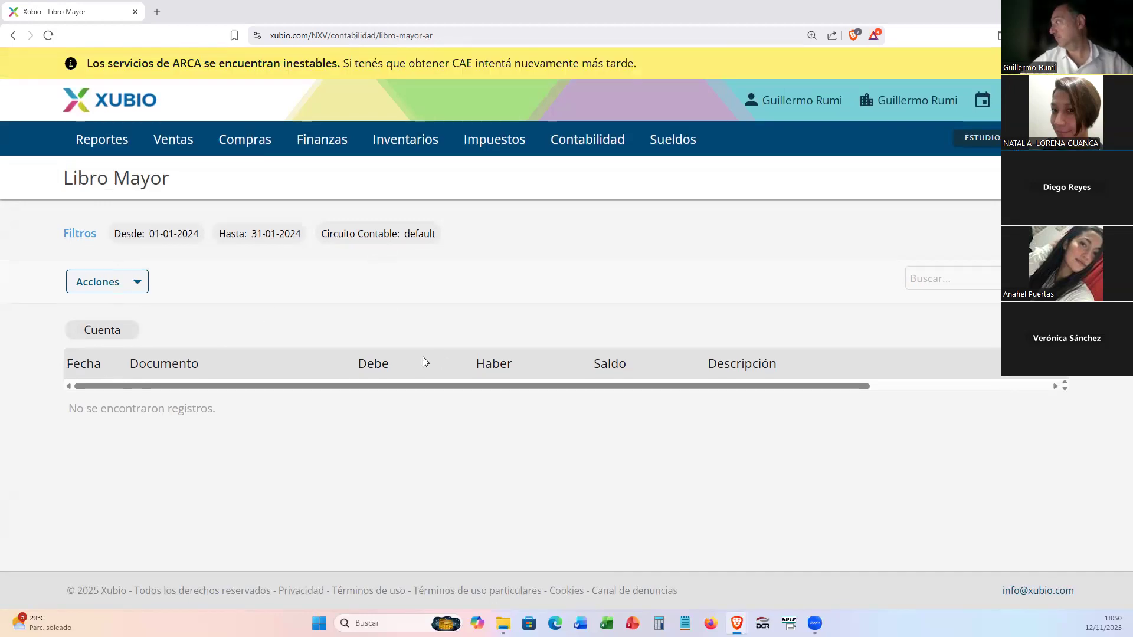
Open the Libro Diario report from the accounting module and set its Desde date to 01/01/2024
mouse_move(663, 388)
mouse_down()
mouse_move(714, 386)
mouse_move(669, 387)
mouse_up()
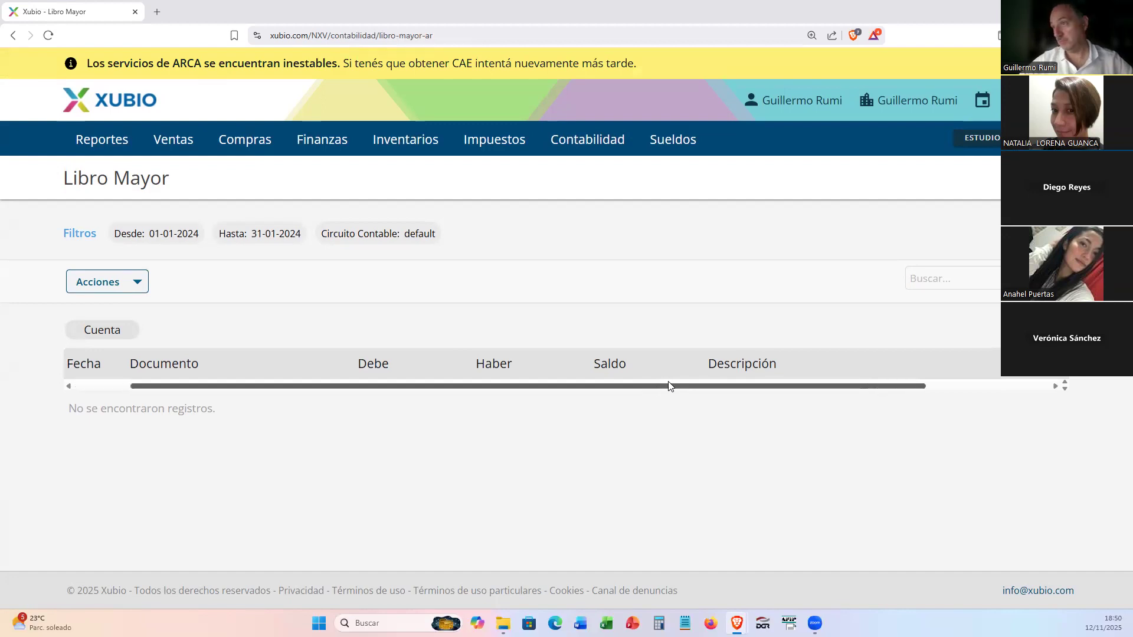
click(487, 139)
click(587, 139)
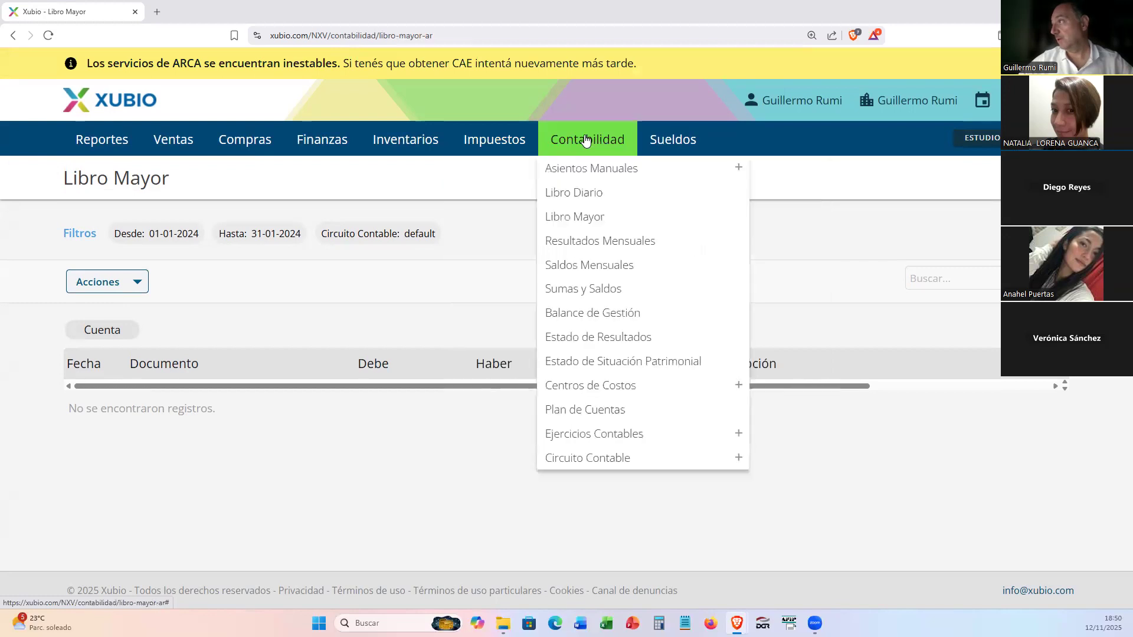
click(735, 199)
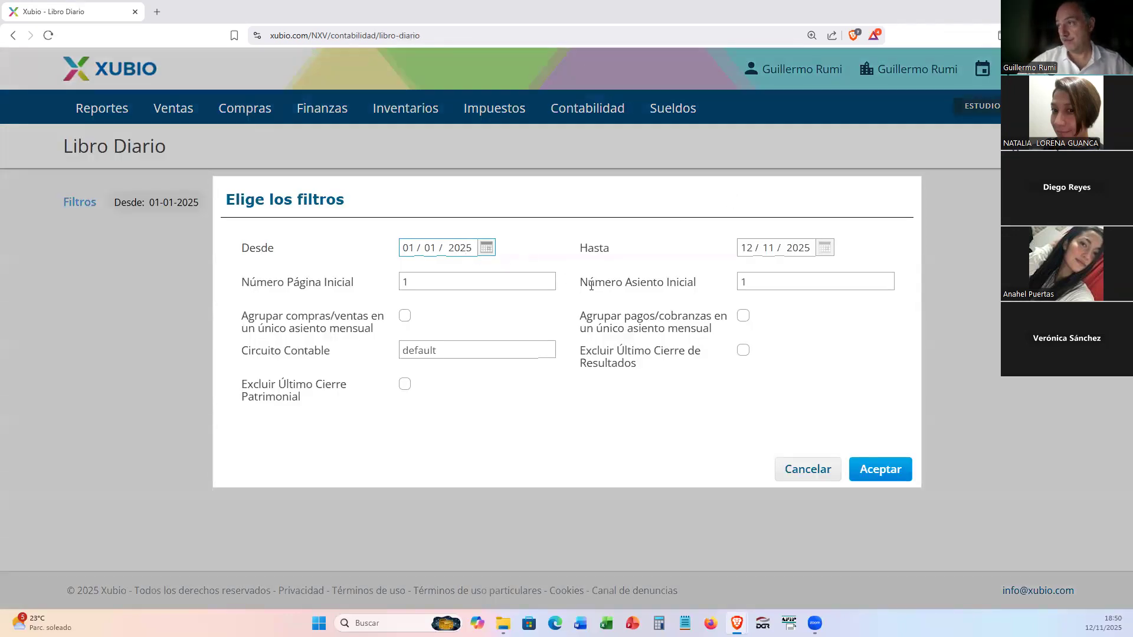
key(Delete)
text(4)
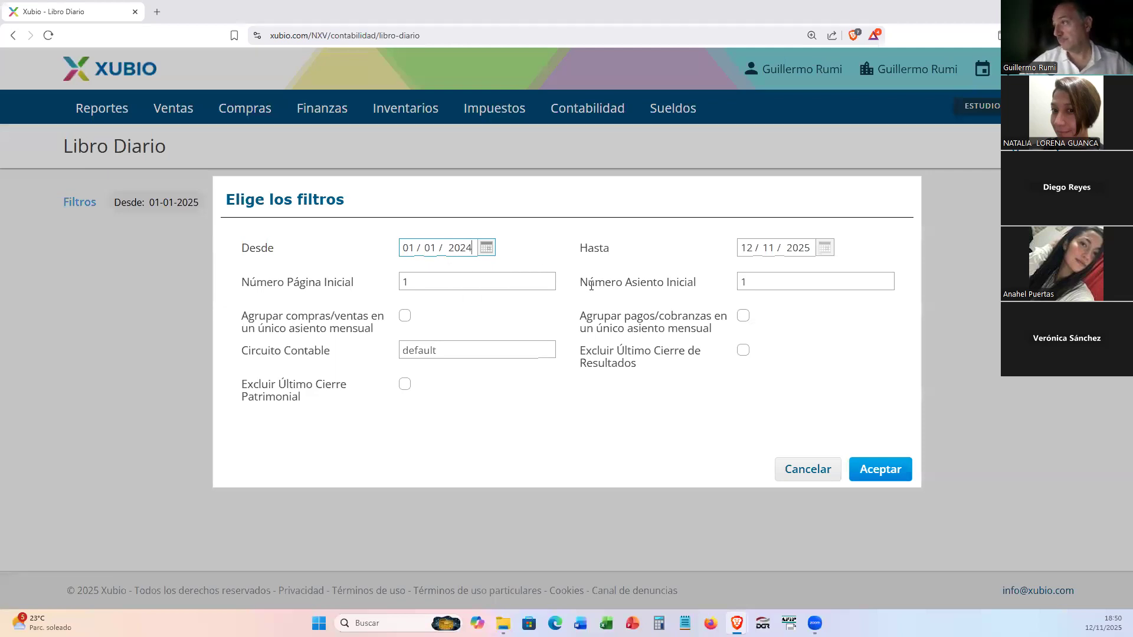
Include all accounting circuits, default and Ajustes por Inflación, in the Libro Diario filter
click(747, 248)
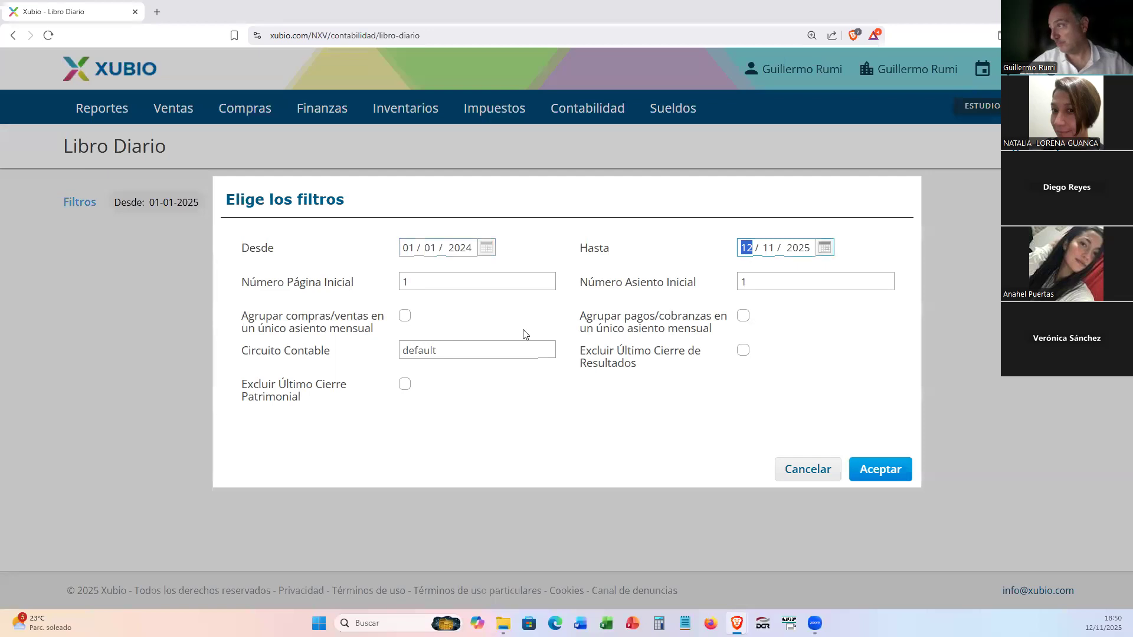
click(547, 350)
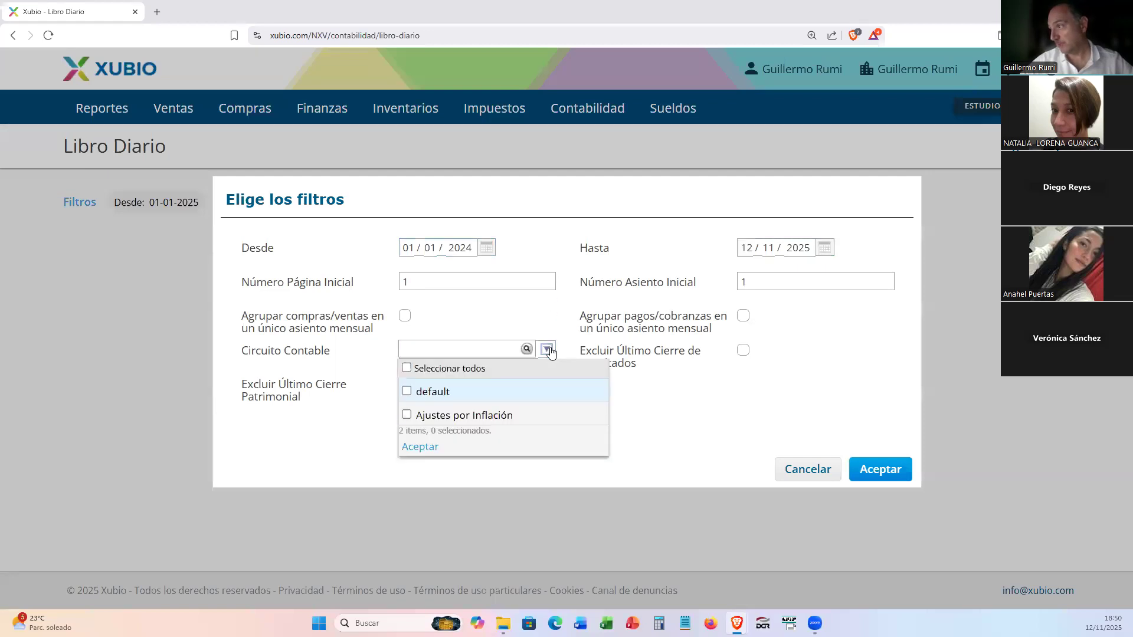
click(406, 368)
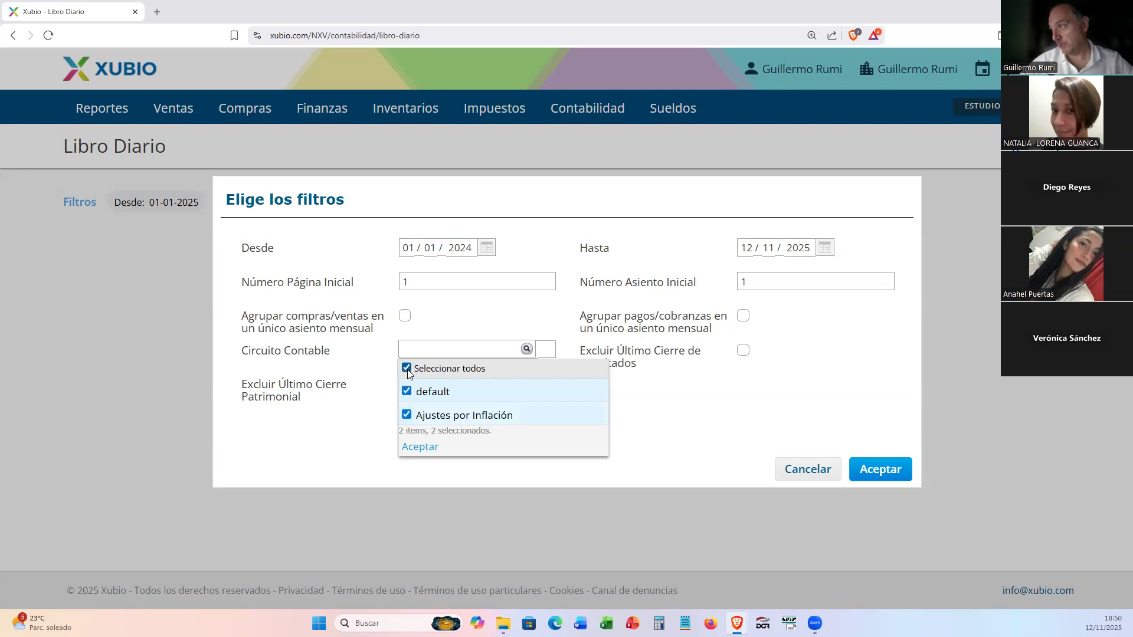
Set the Hasta date of the Libro Diario filter to 31/01/2024 and generate the report
click(769, 247)
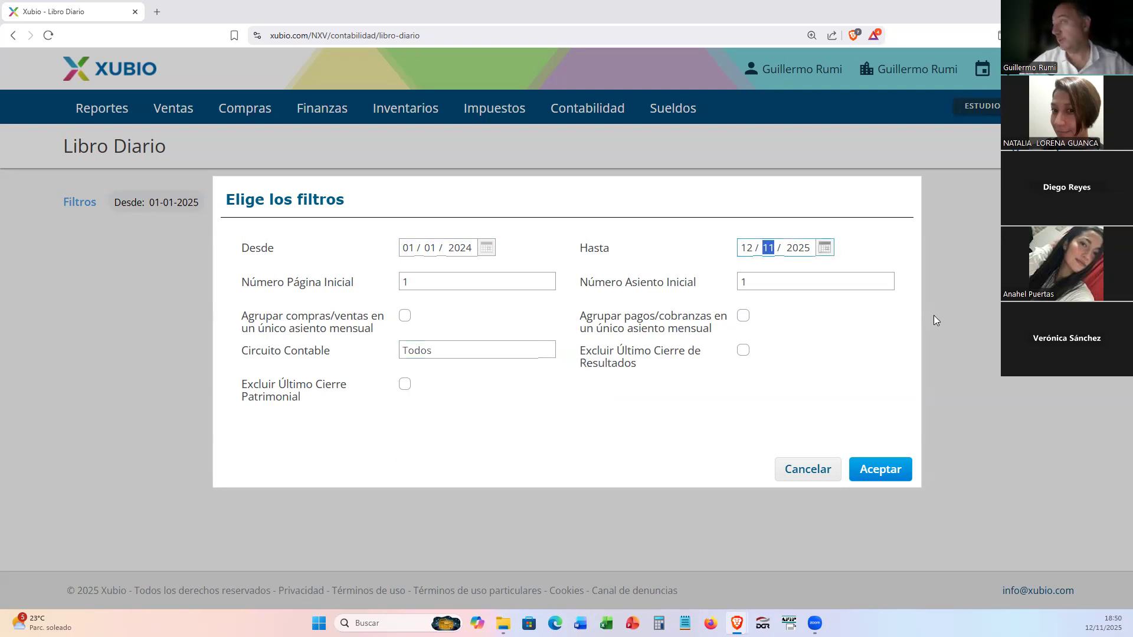
key(Left)
text(31 / 01 /  2024)
key(Tab)
click(880, 469)
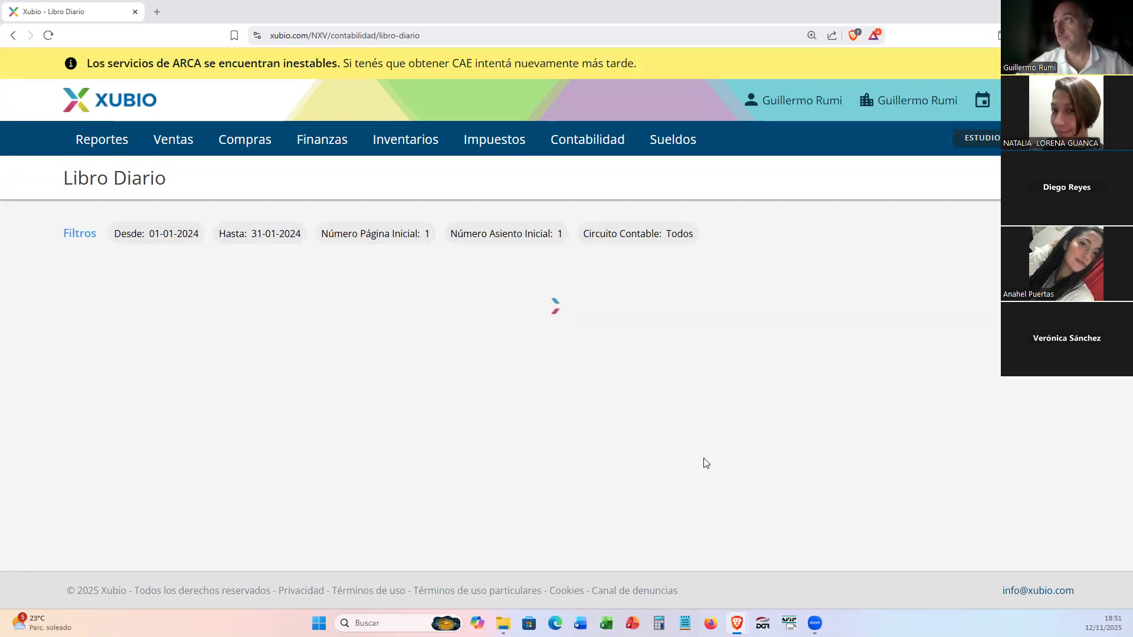
Examine the sales invoice entries in the Libro Diario and the export formats offered for the report
scroll(575, 461, down, 1)
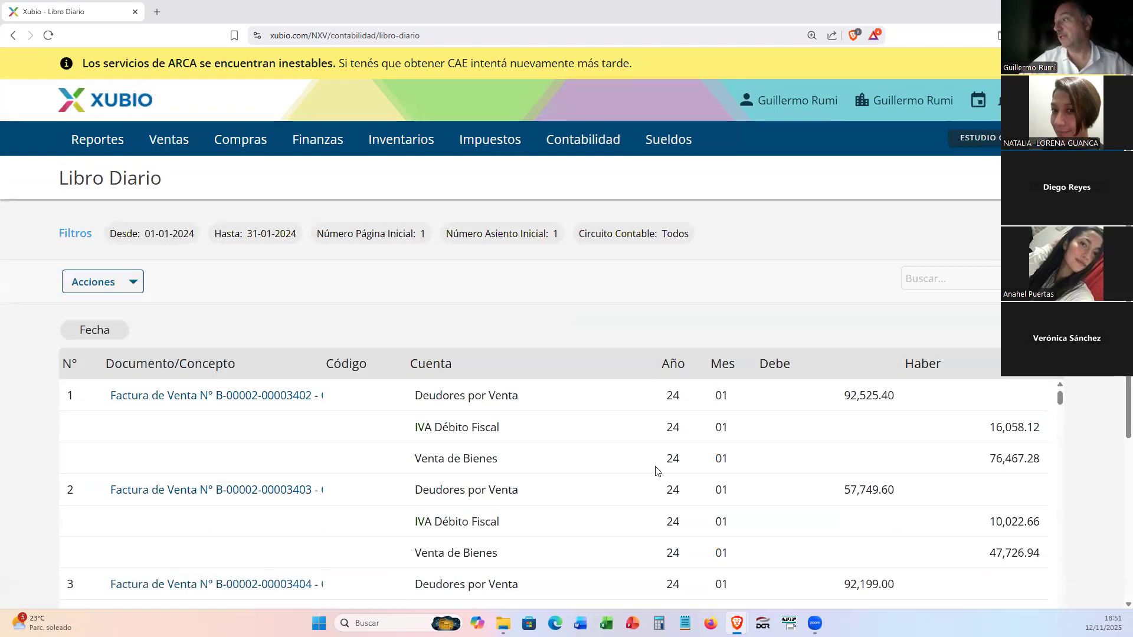
scroll(317, 389, down, 1)
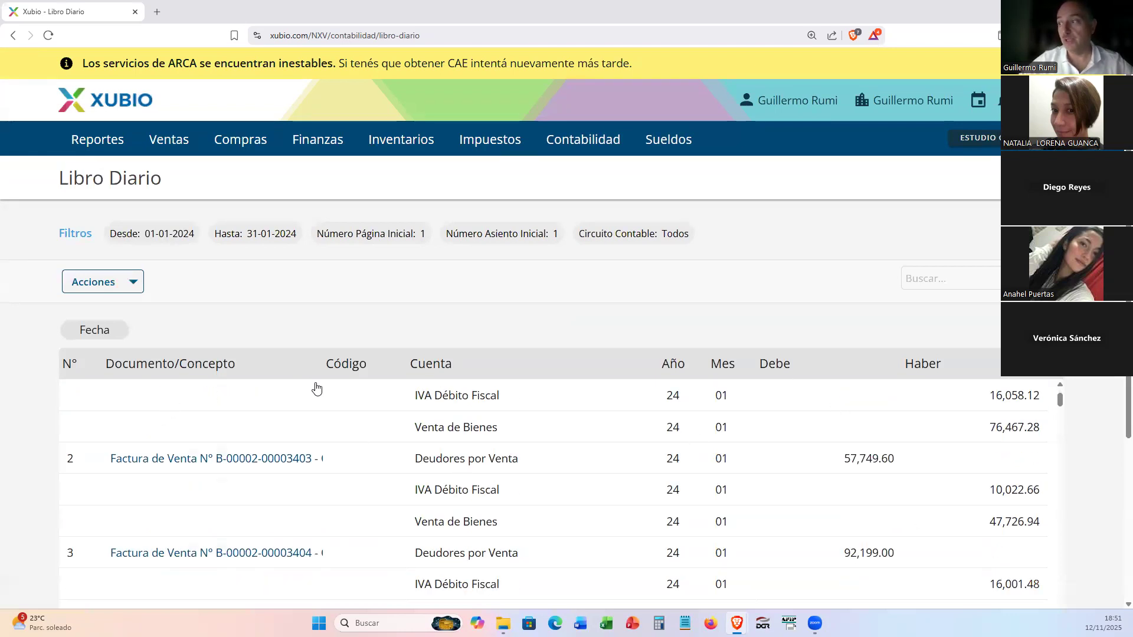
scroll(372, 426, up, 1)
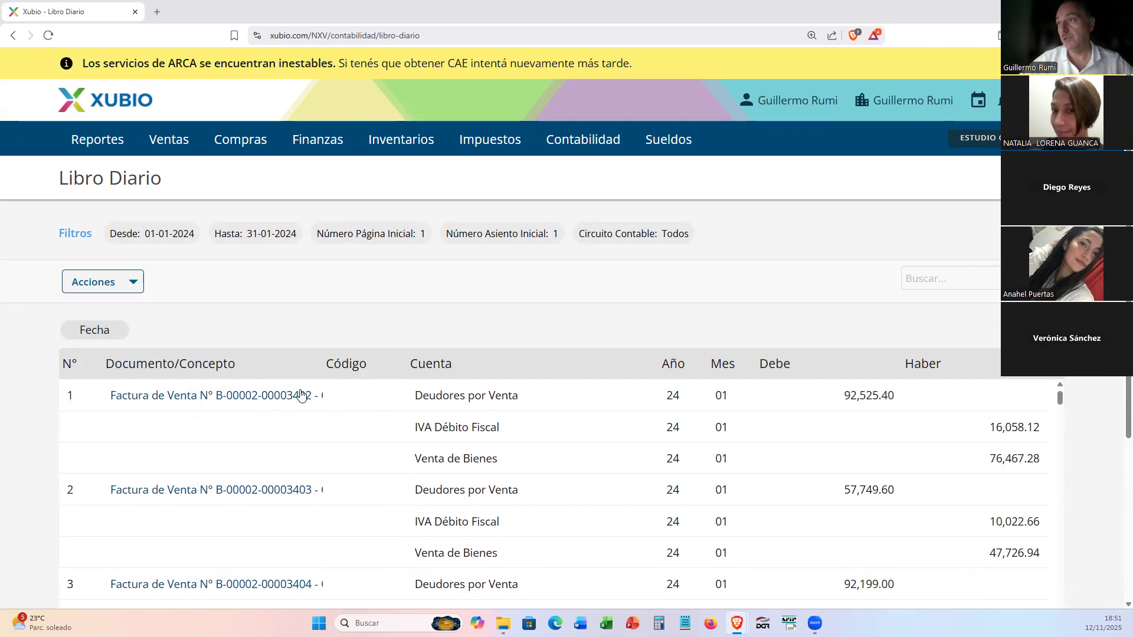
scroll(298, 394, up, 1)
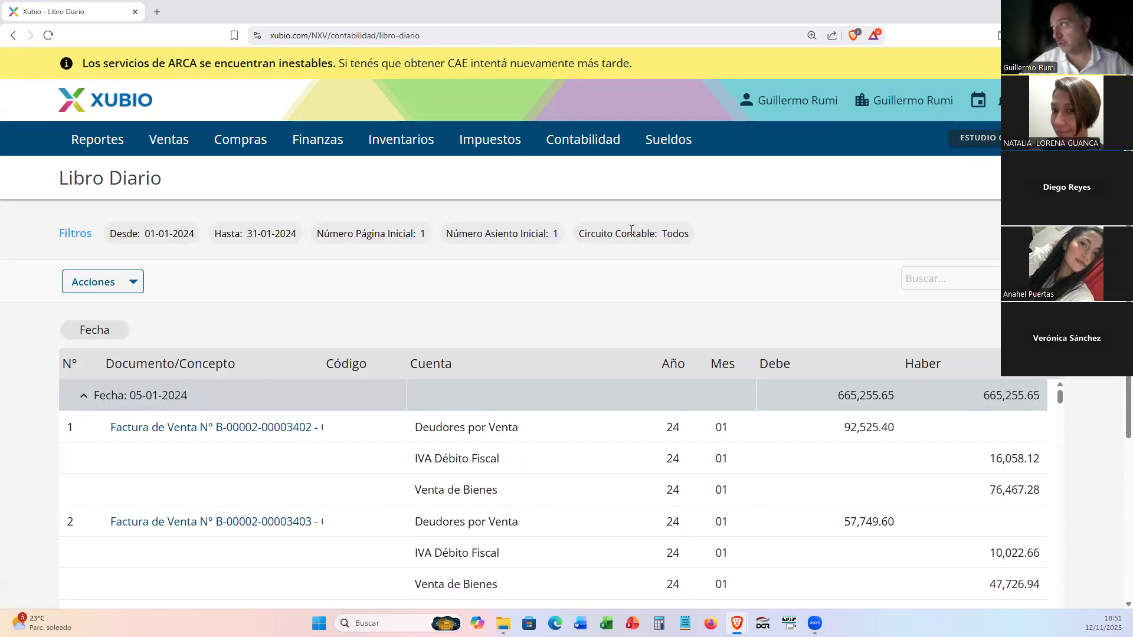
scroll(434, 420, down, 1)
scroll(433, 420, down, 1)
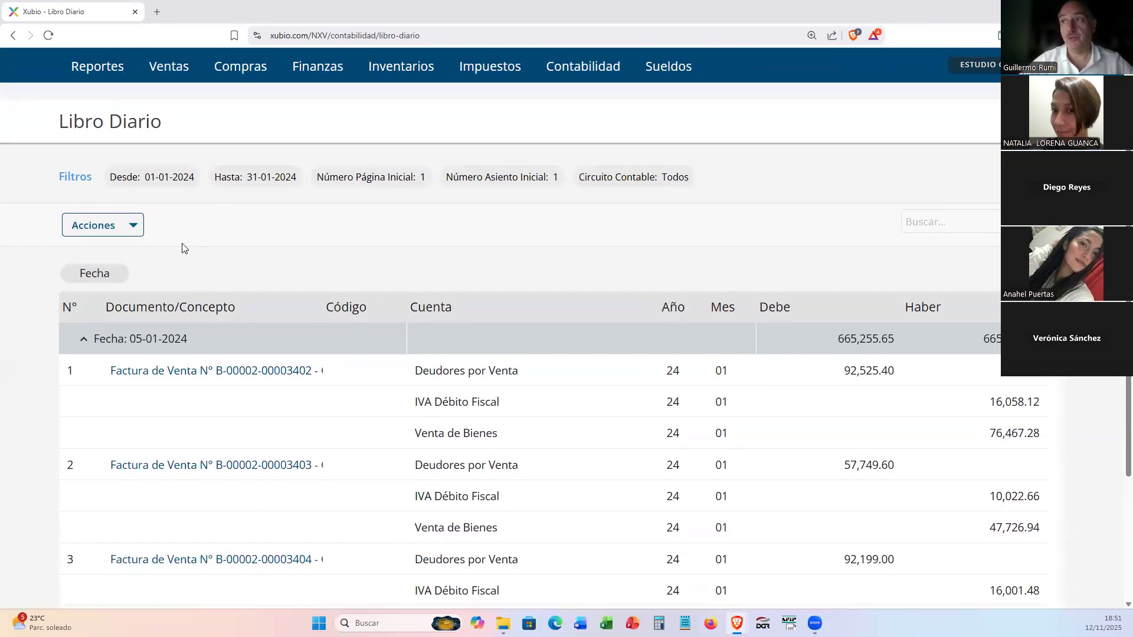
click(122, 230)
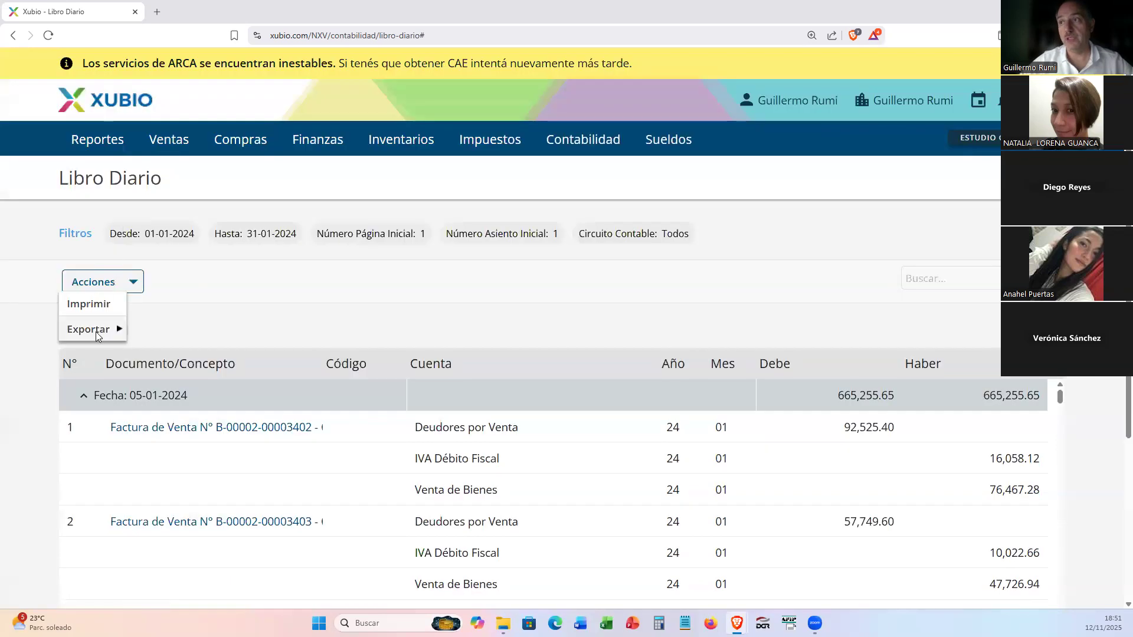
click(96, 332)
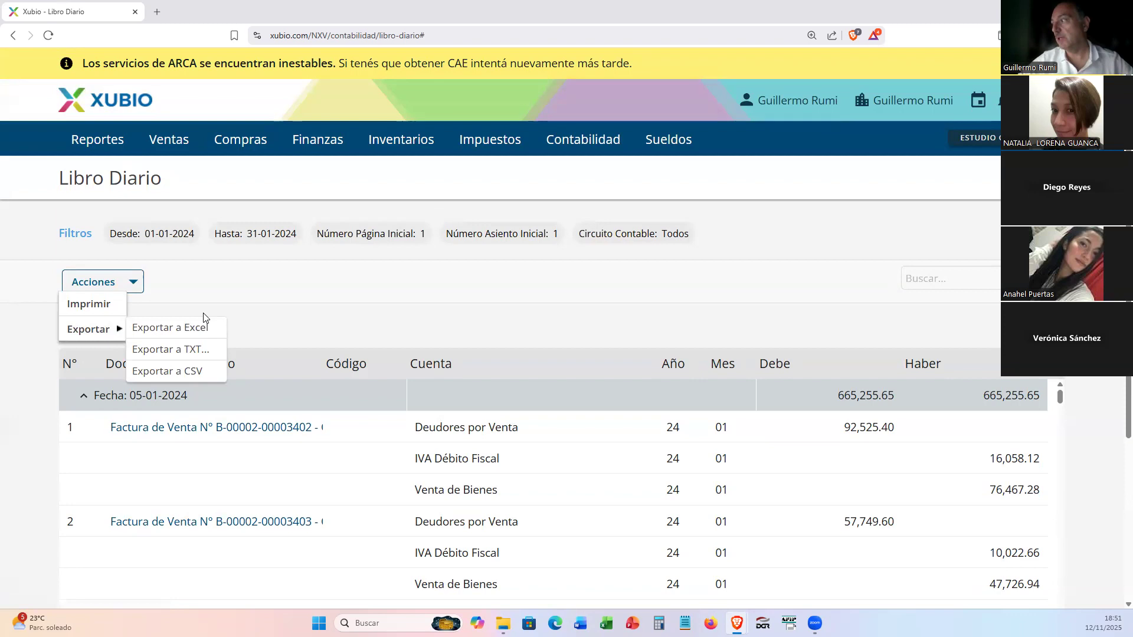
scroll(475, 511, down, 5)
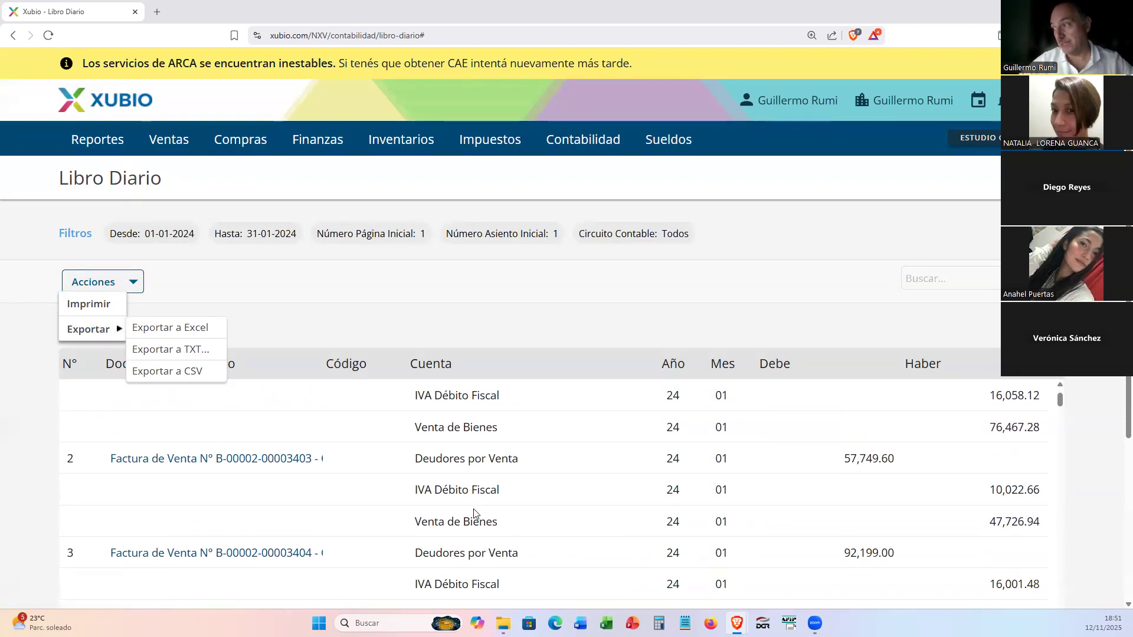
scroll(477, 507, down, 7)
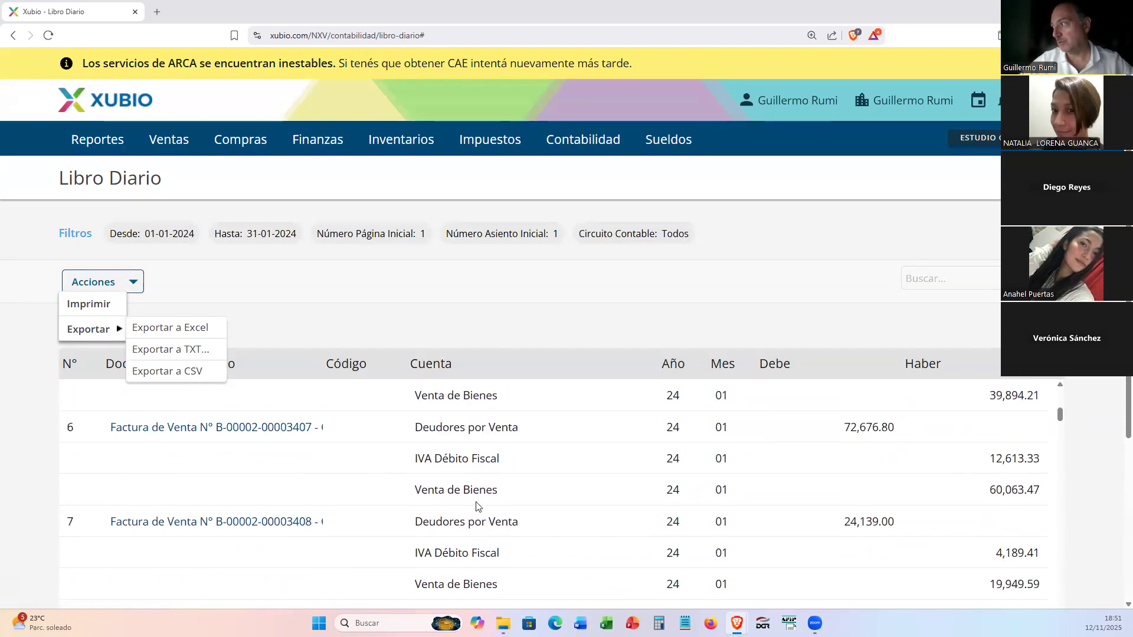
scroll(478, 502, down, 3)
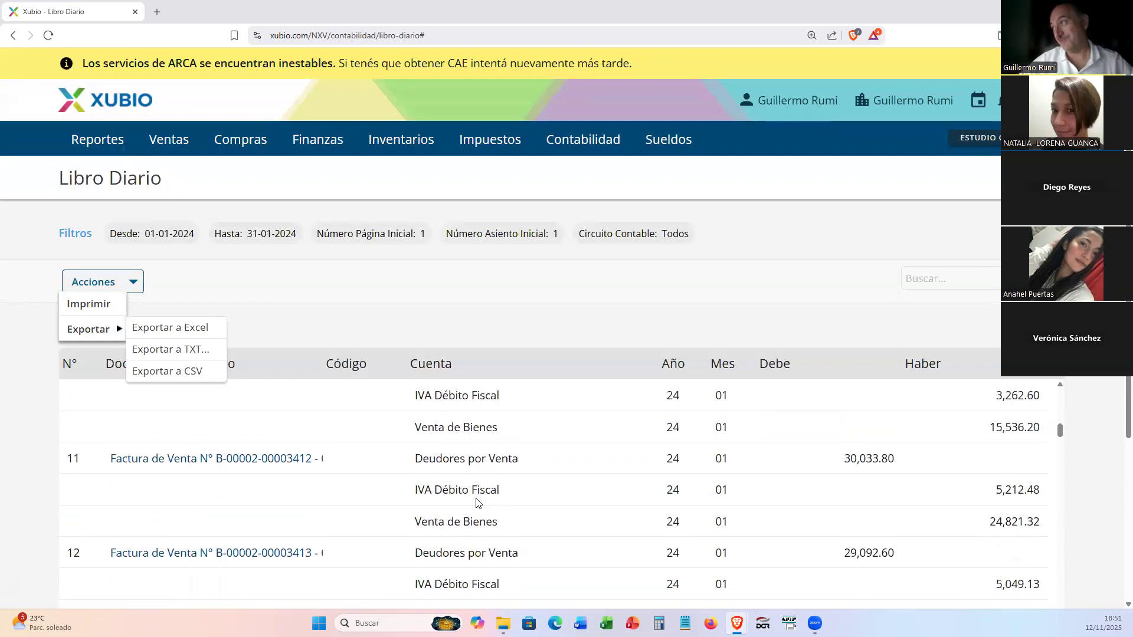
Open the Sumas y Saldos report from the accounting module and set its Desde date to 01/01/2024
mouse_move(577, 143)
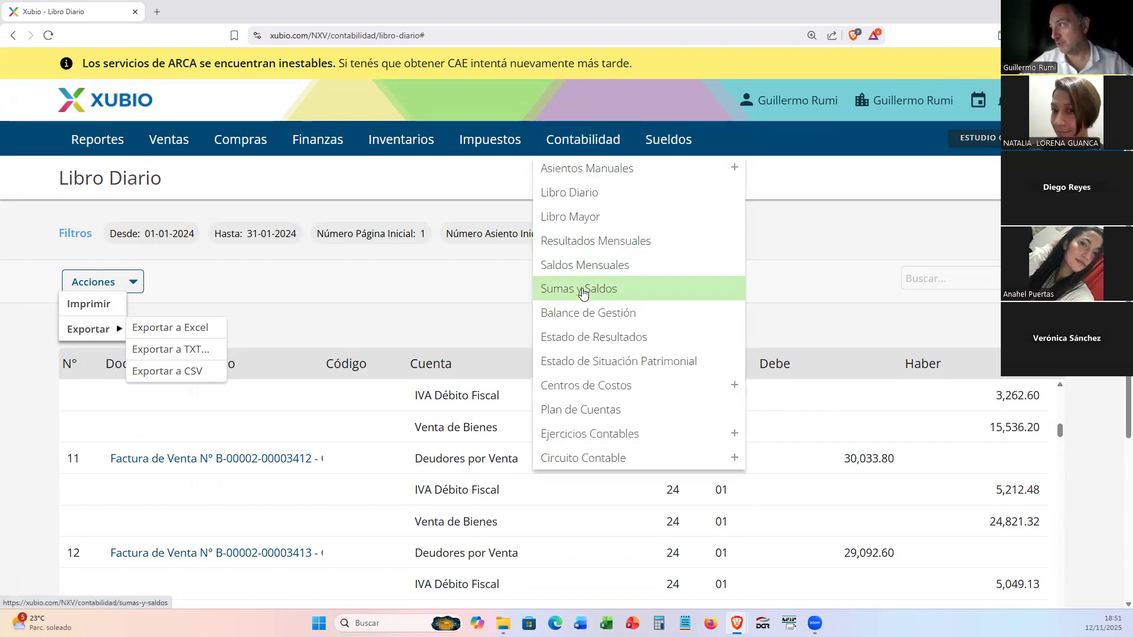
click(583, 289)
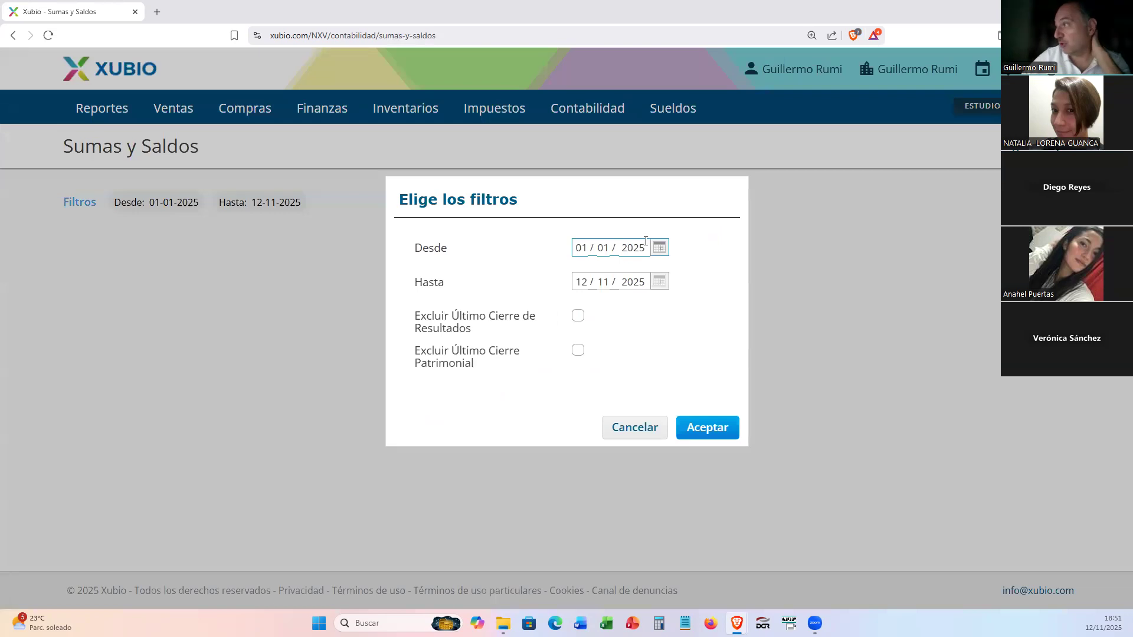
key(Delete)
text(4)
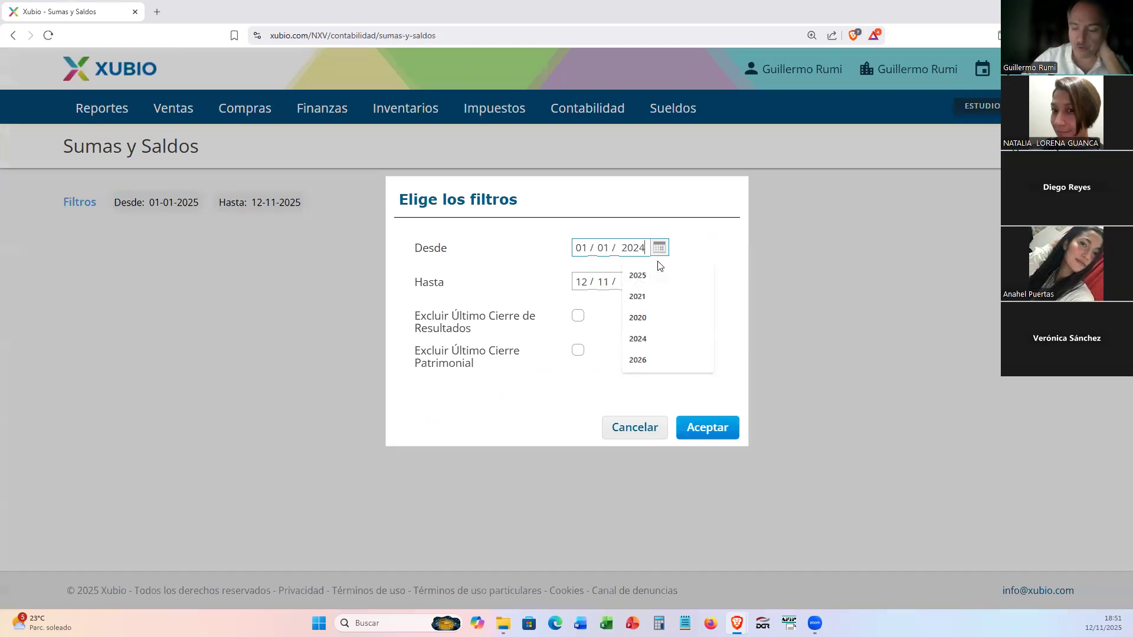
Set the Hasta date of the Sumas y Saldos filter to 31/01/2024 and generate the report
click(591, 283)
text(31 / 01 /  202)
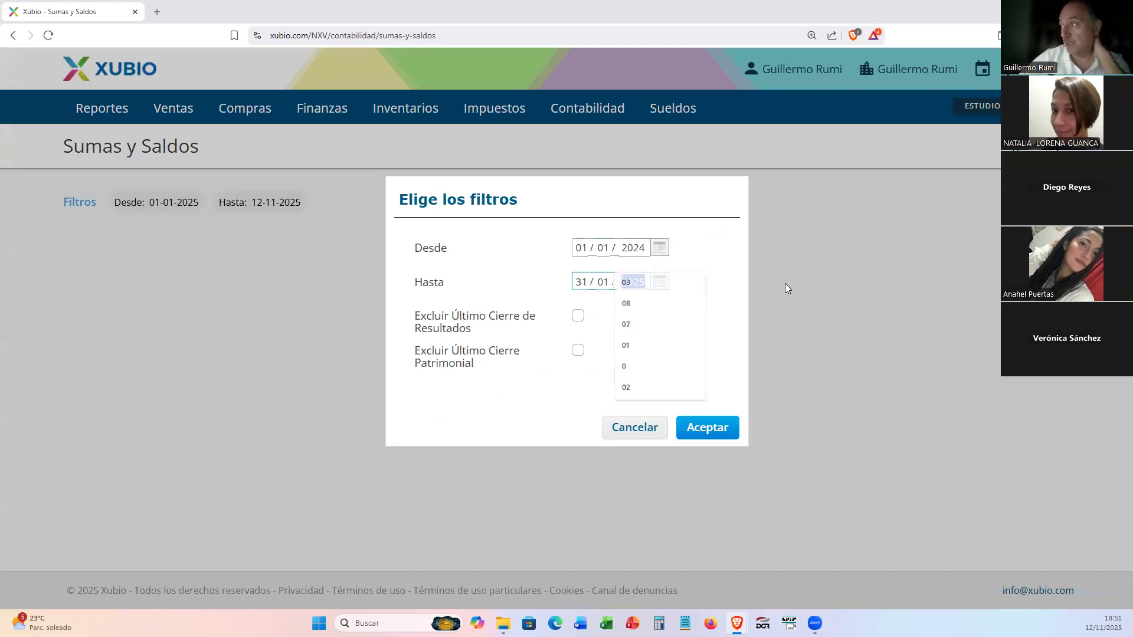
text(4)
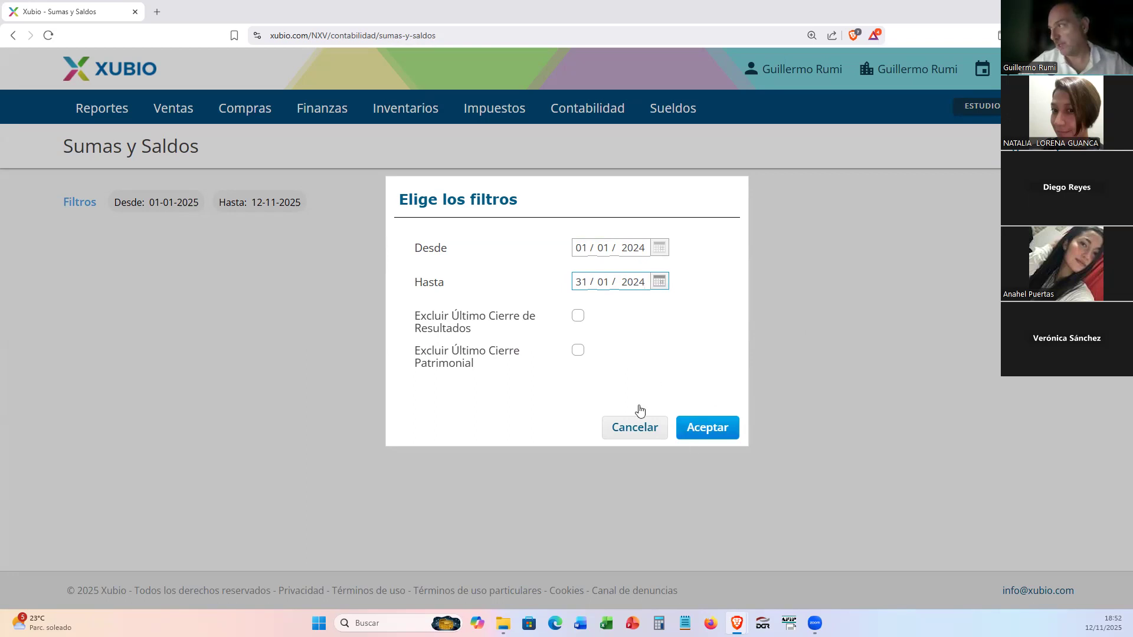
click(700, 430)
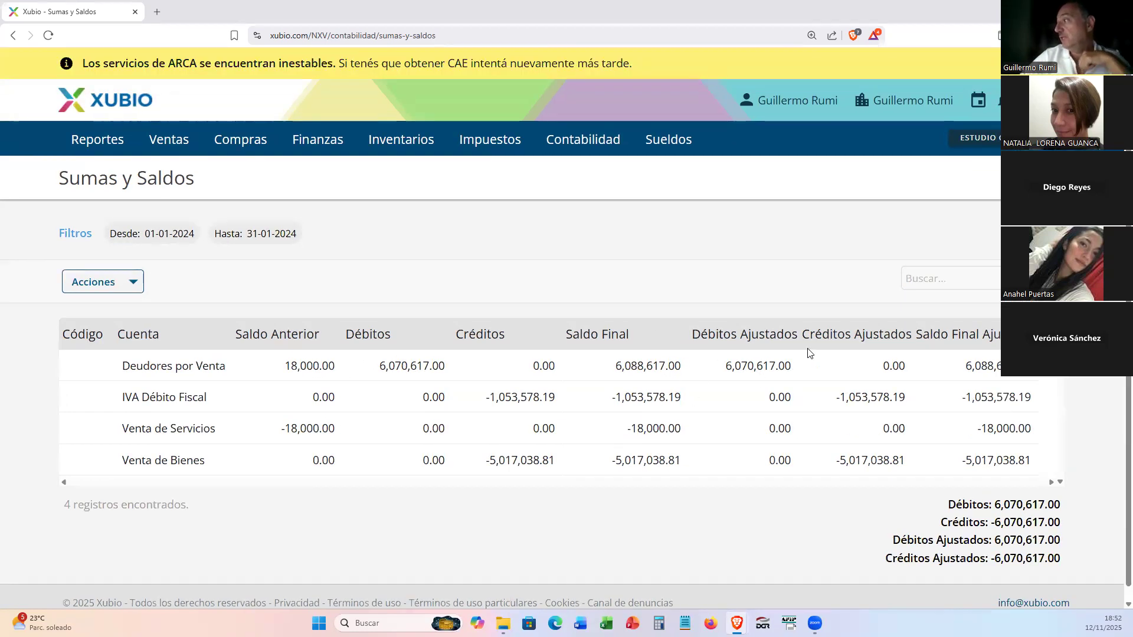
scroll(823, 462, down, 1)
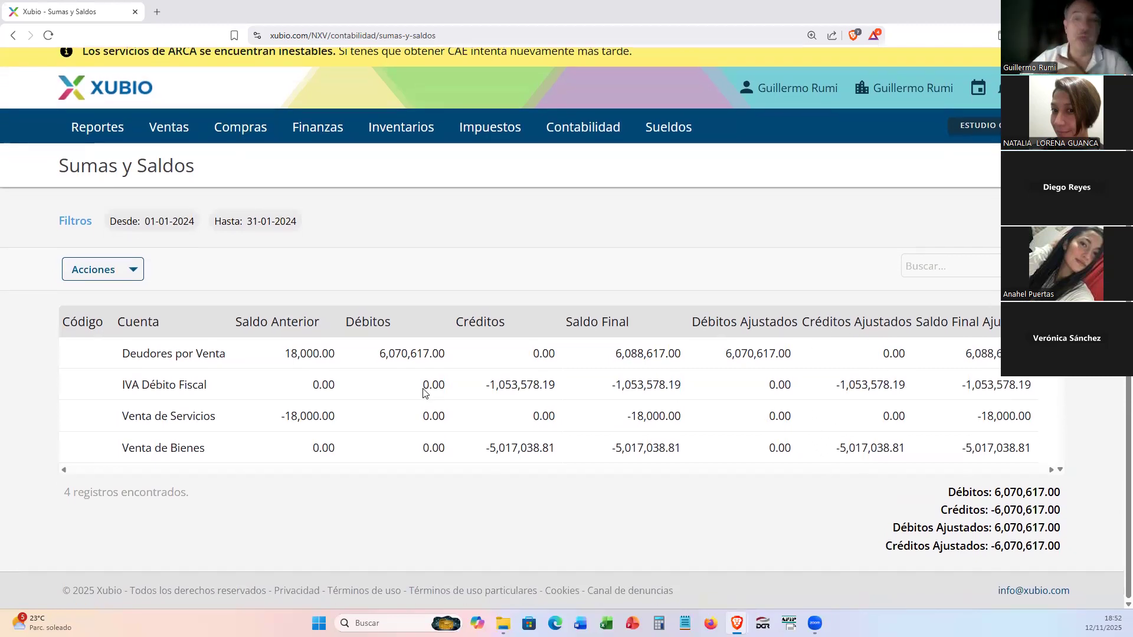
Start a new manual accounting entry dated 01/01/2024 with the concept "Asiento apertura"
click(576, 132)
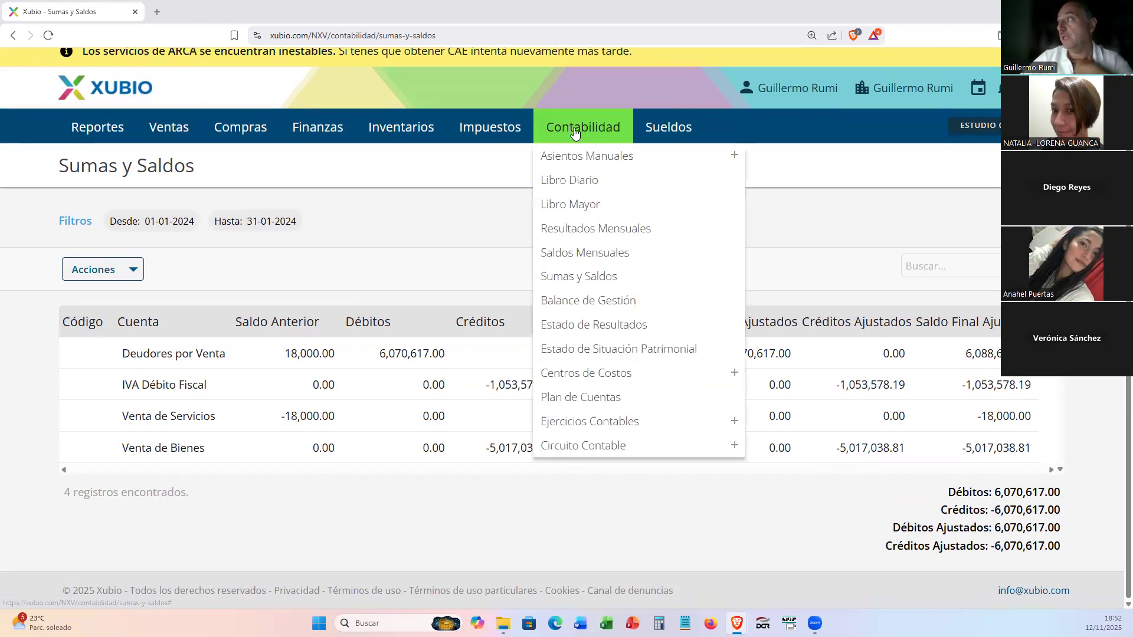
click(734, 160)
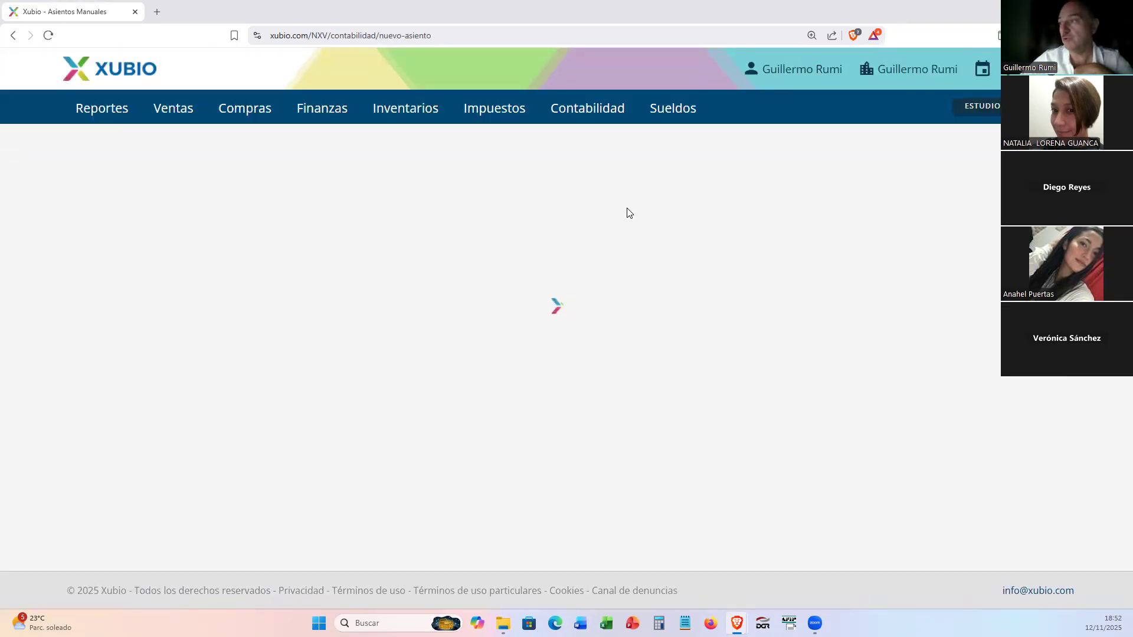
text(01012024)
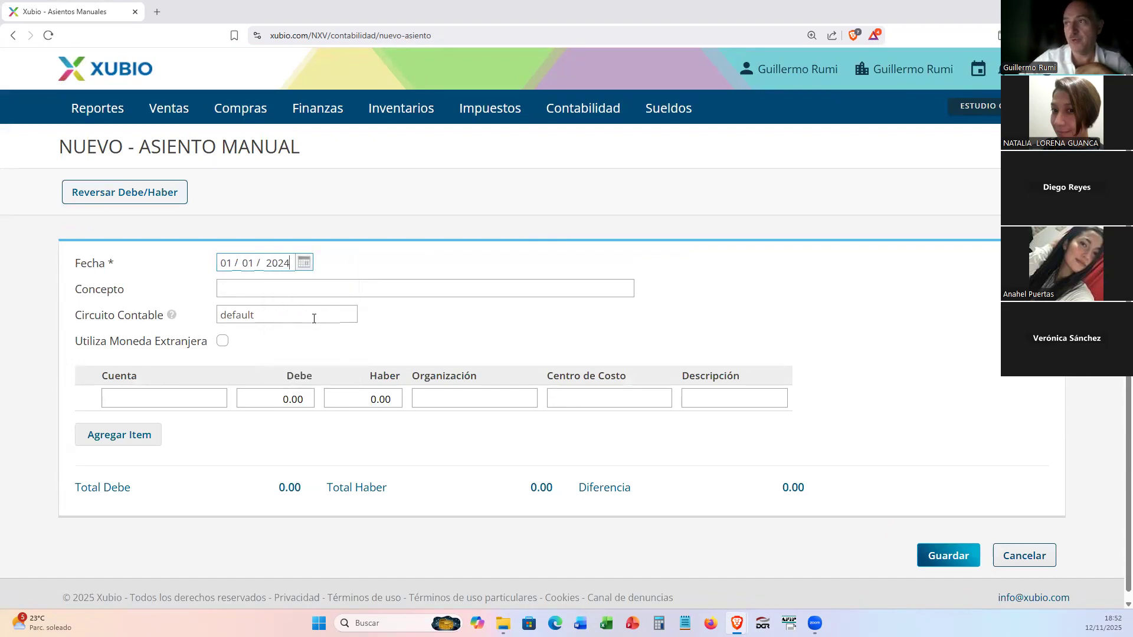
click(311, 291)
text(Asiento)
text(rtura)
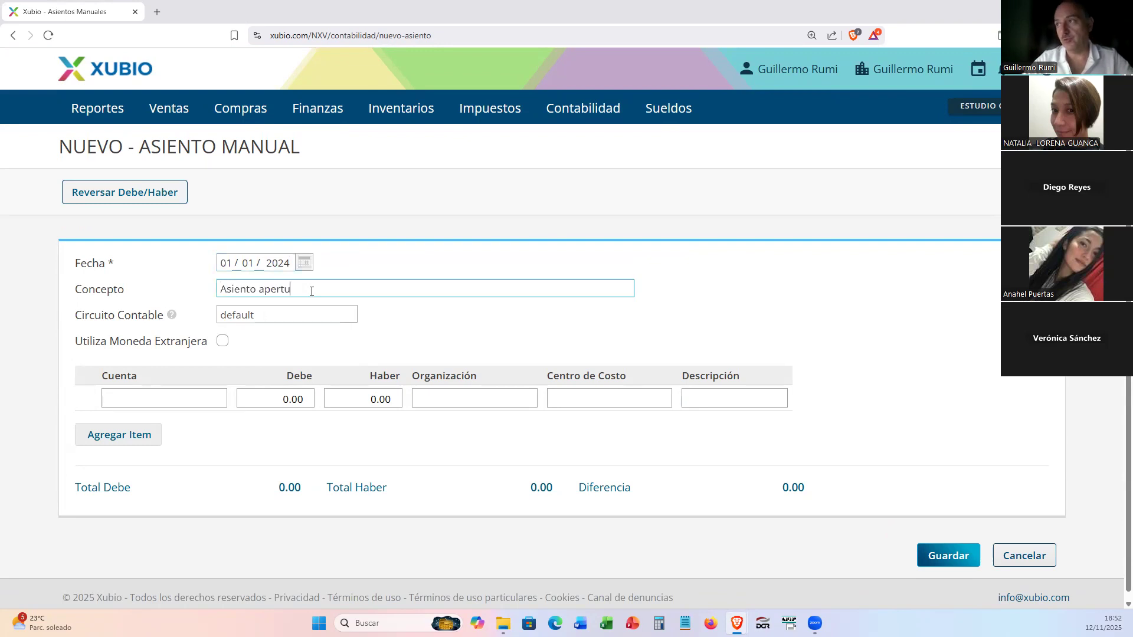
key(Tab)
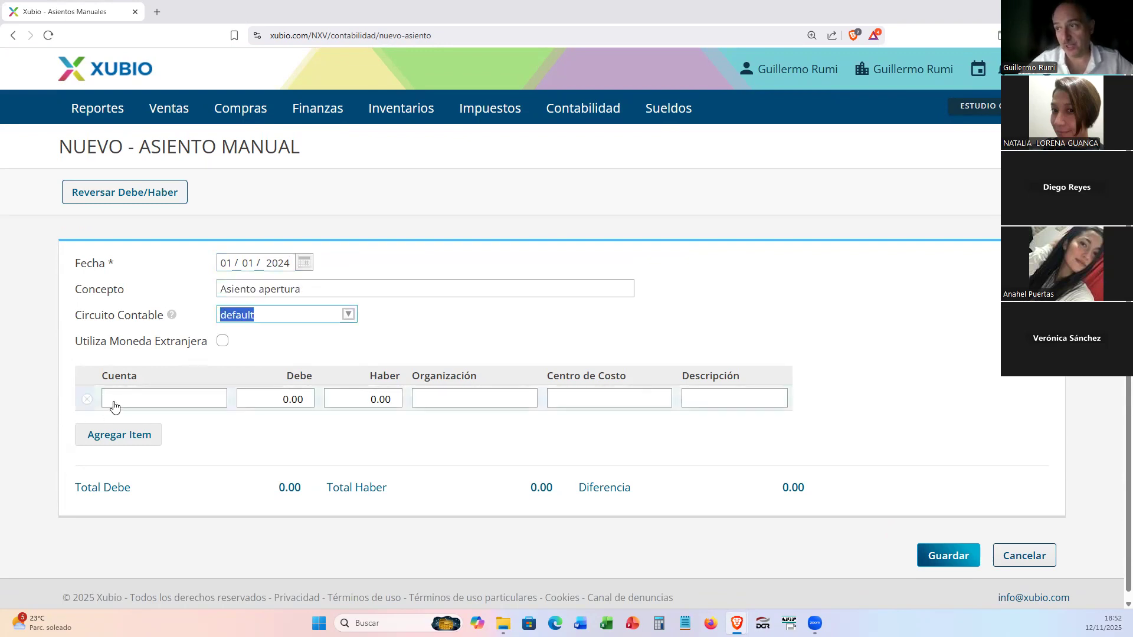
Fill the entry's first line with the Caja account and a Debe amount of 1000
click(112, 401)
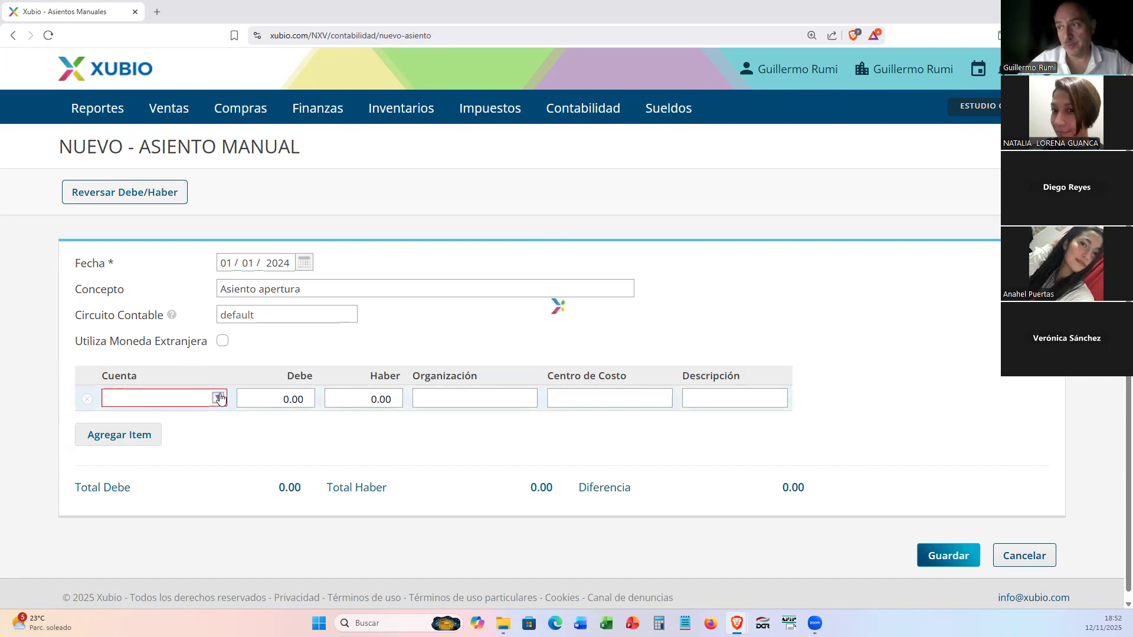
scroll(162, 454, down, 2)
scroll(159, 462, down, 1)
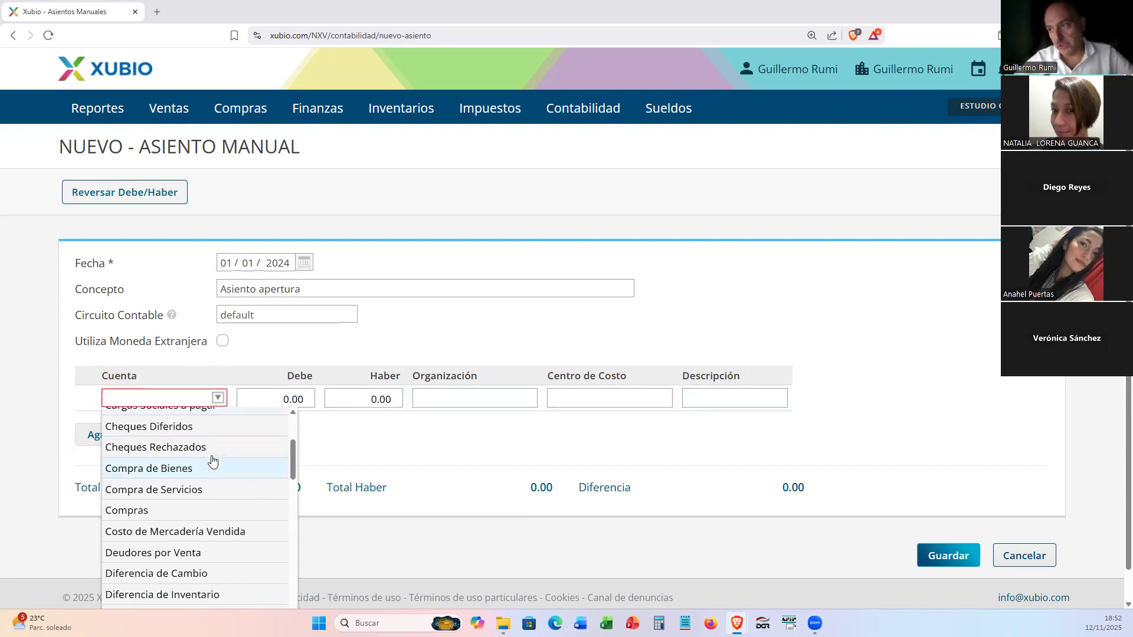
scroll(223, 486, up, 2)
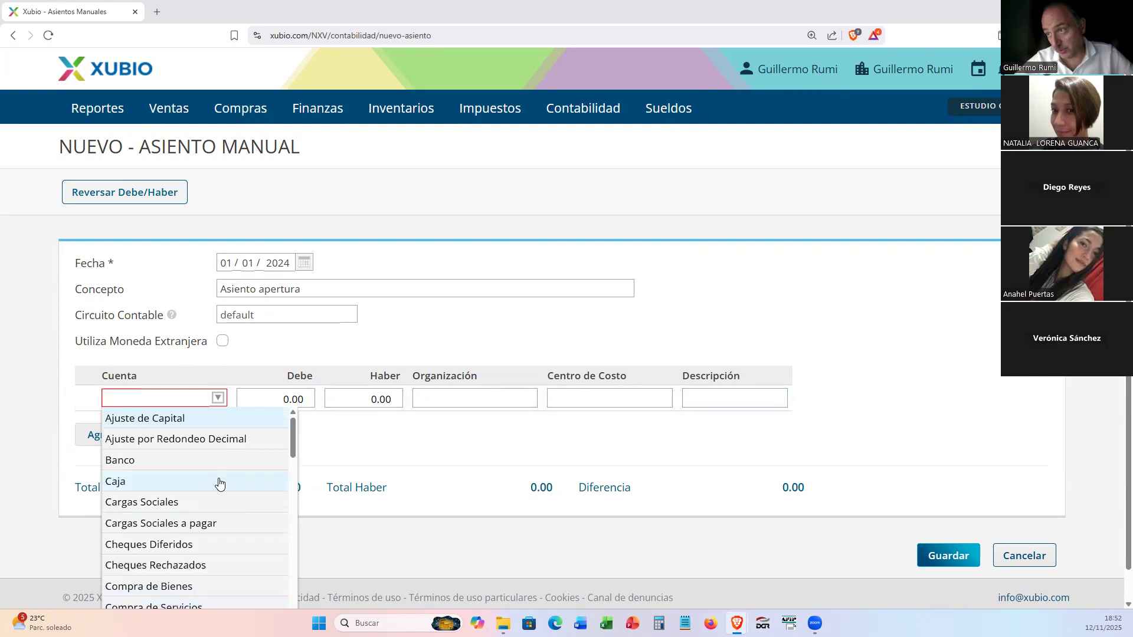
click(118, 485)
click(212, 402)
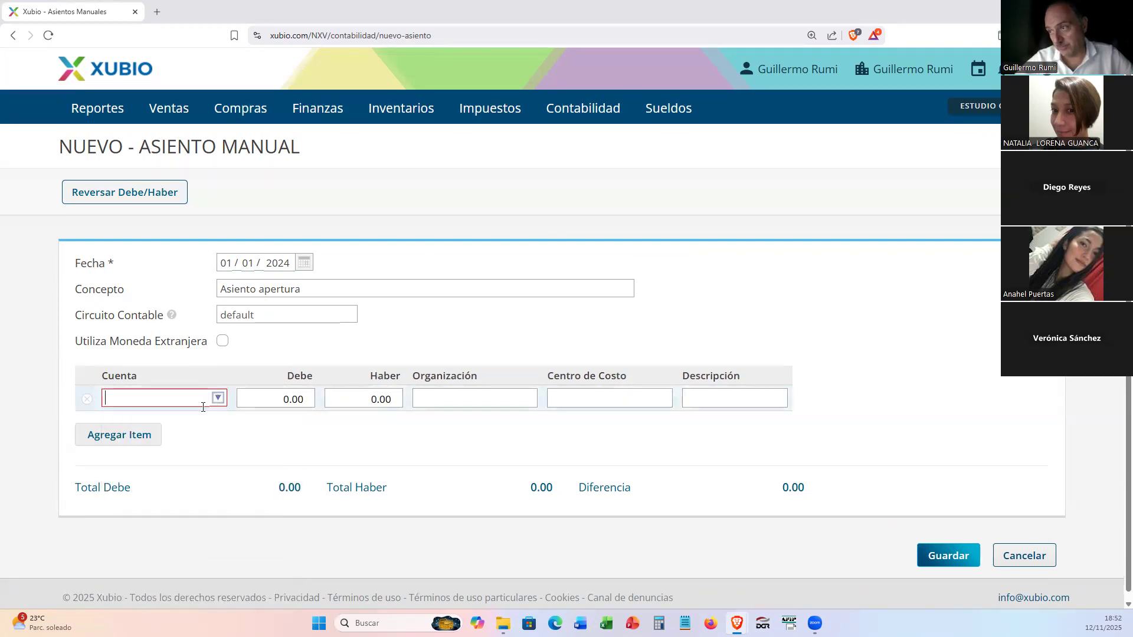
text(caj)
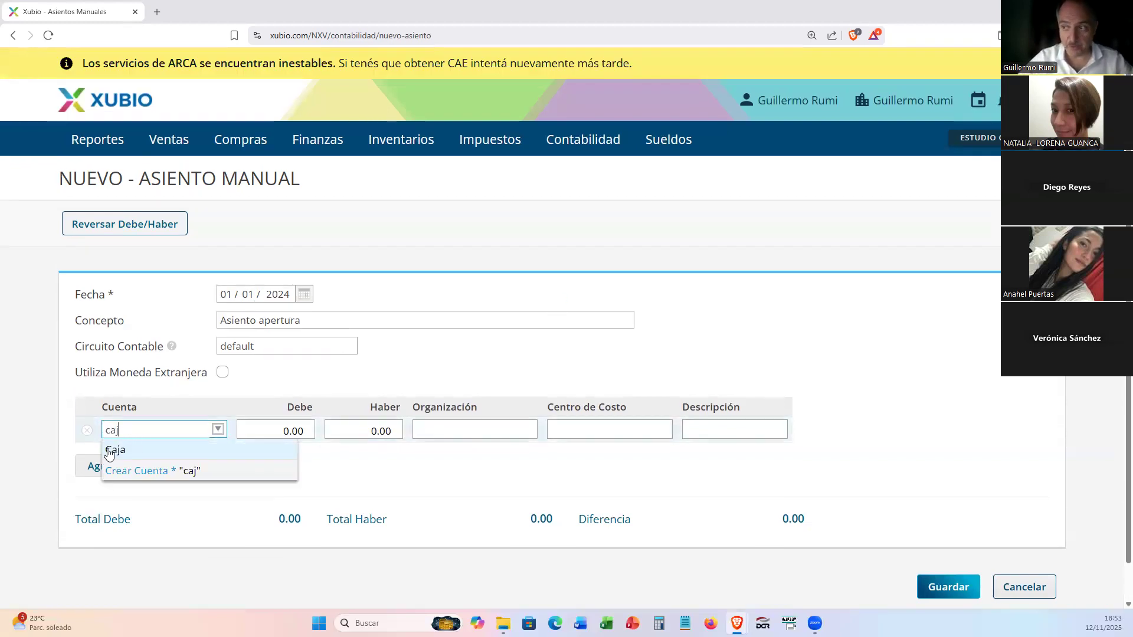
click(116, 451)
click(276, 436)
text(1,00)
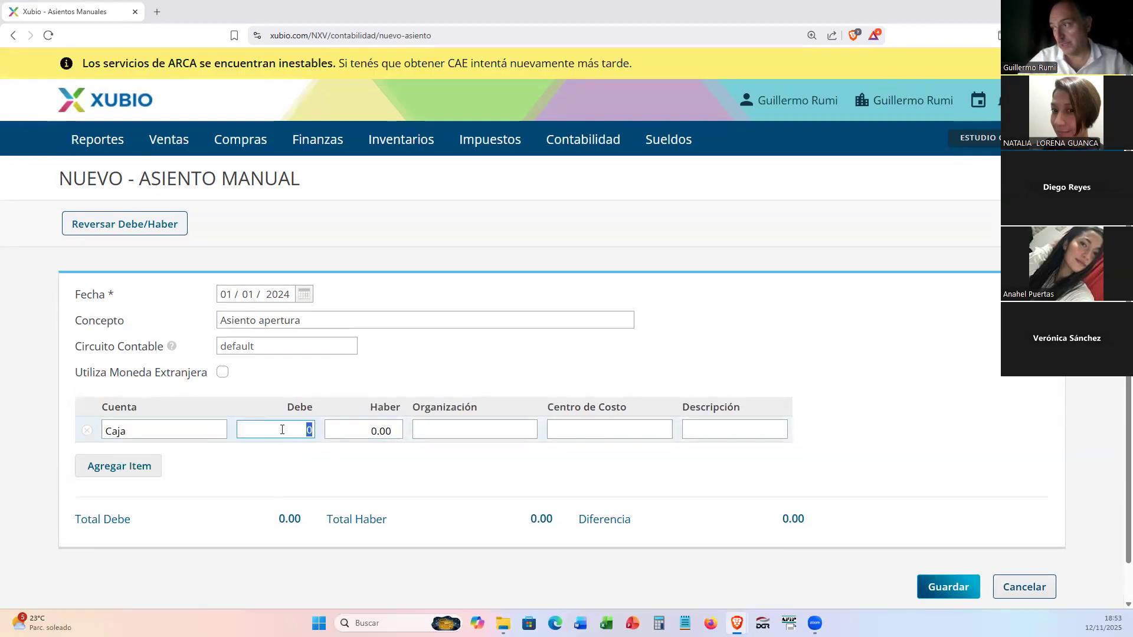
text(00)
click(358, 435)
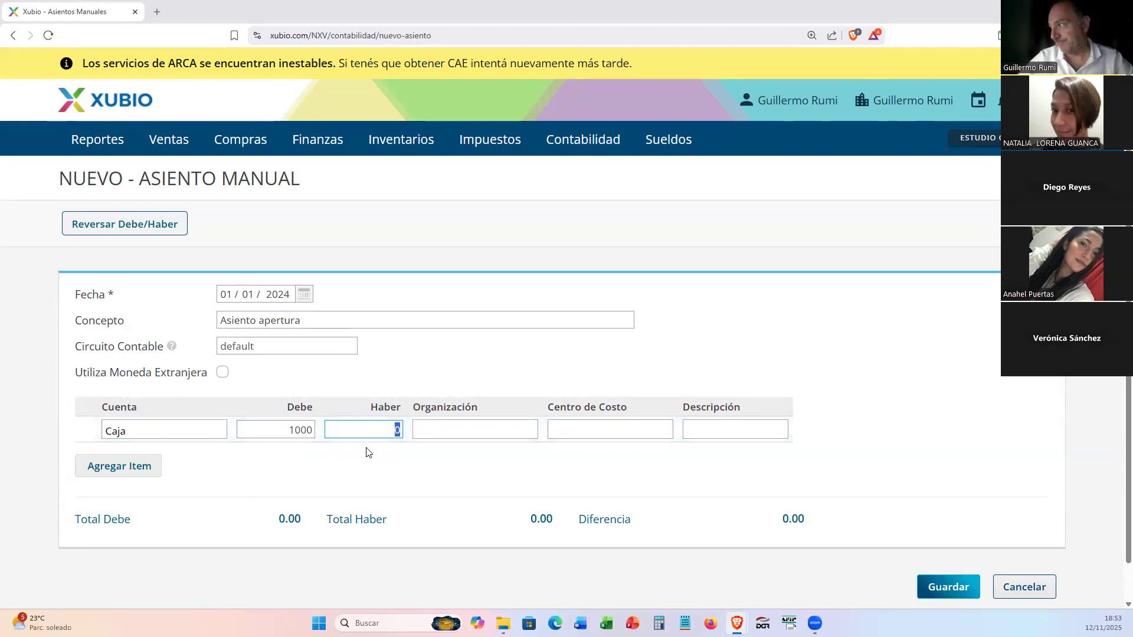
click(142, 451)
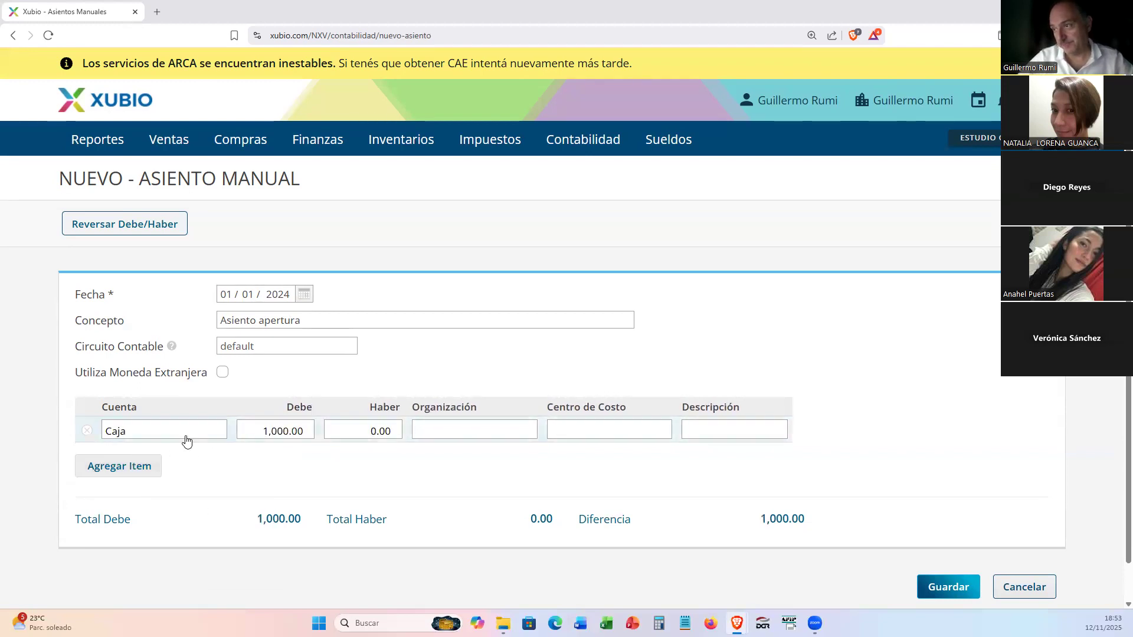
Add a second line to the entry and search its Cuenta field for "capital"
click(136, 470)
text(capita)
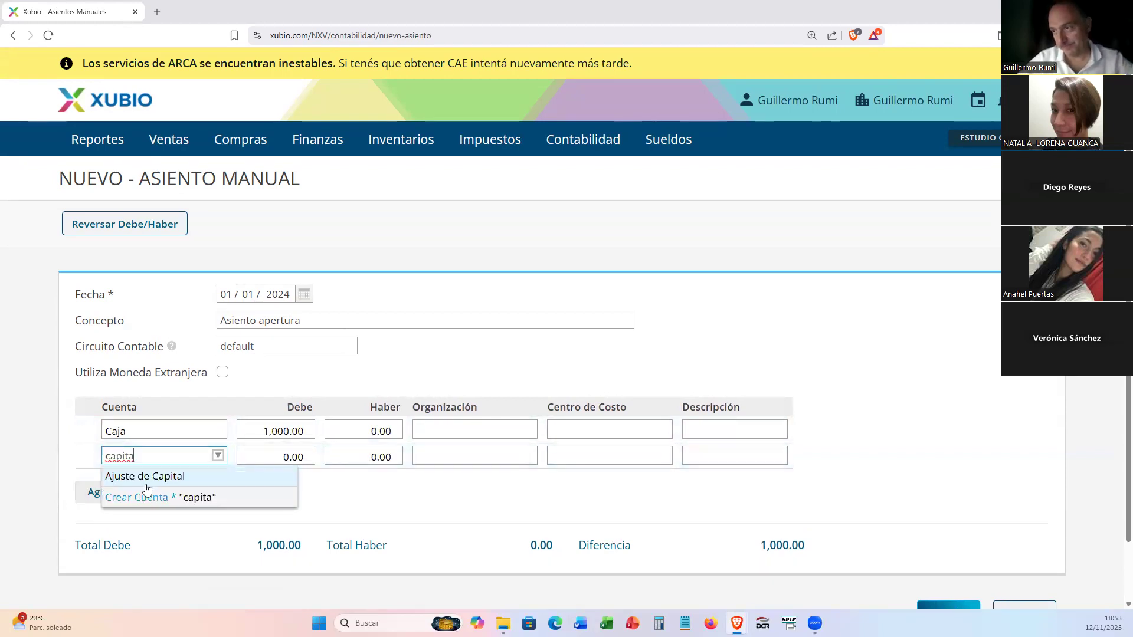
text(l)
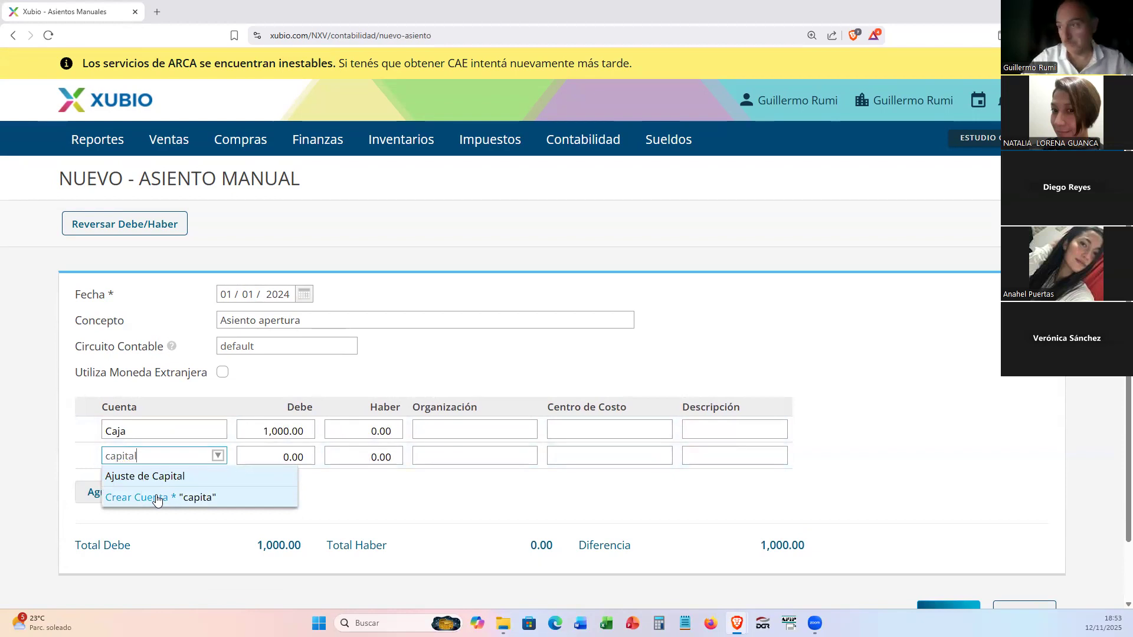
click(218, 461)
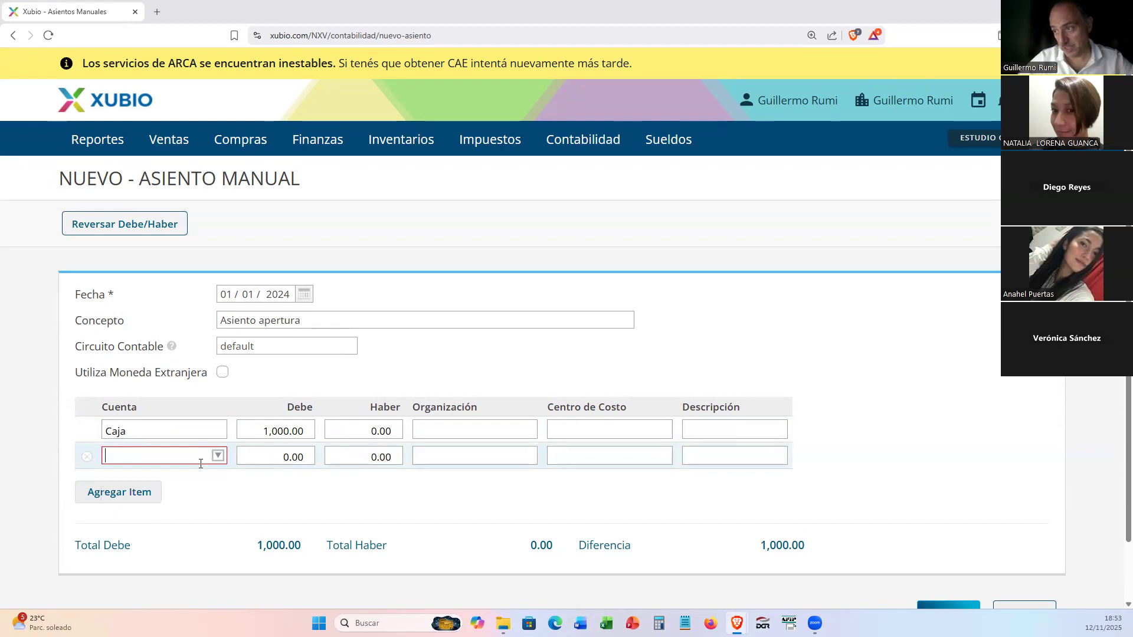
Look through the full list of accounts available for the second line for a capital account
click(218, 457)
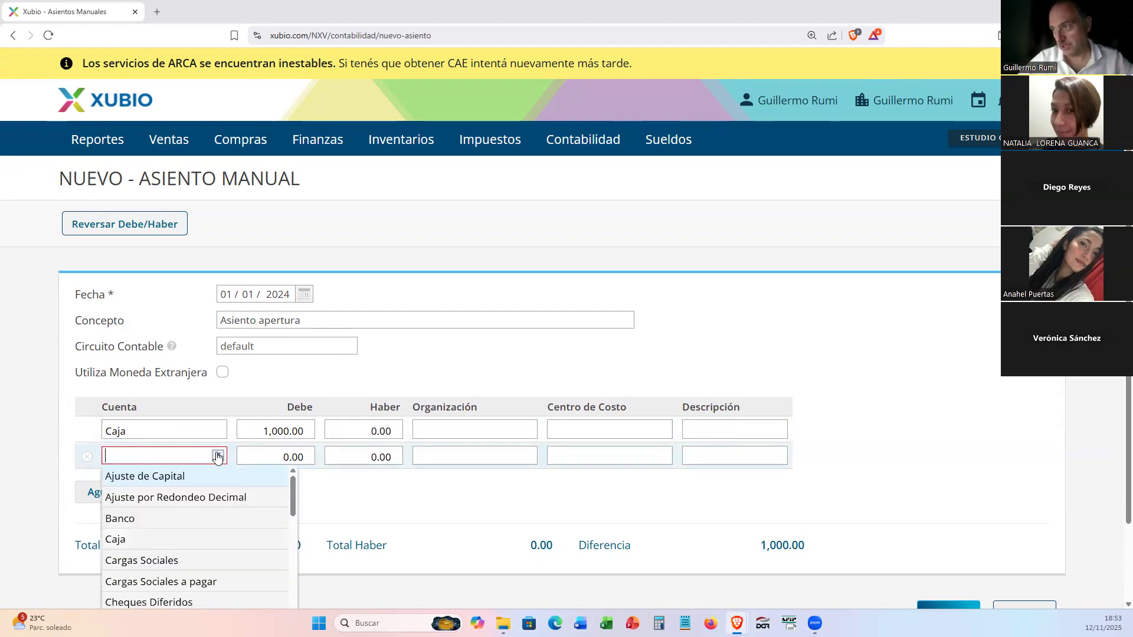
scroll(176, 502, down, 1)
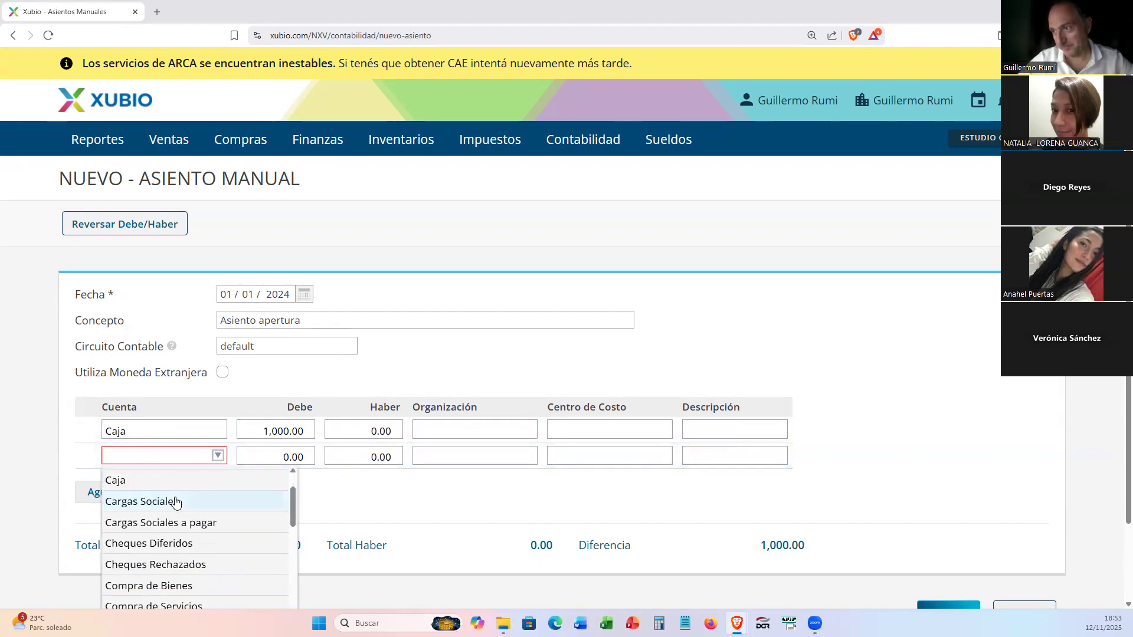
scroll(176, 502, up, 1)
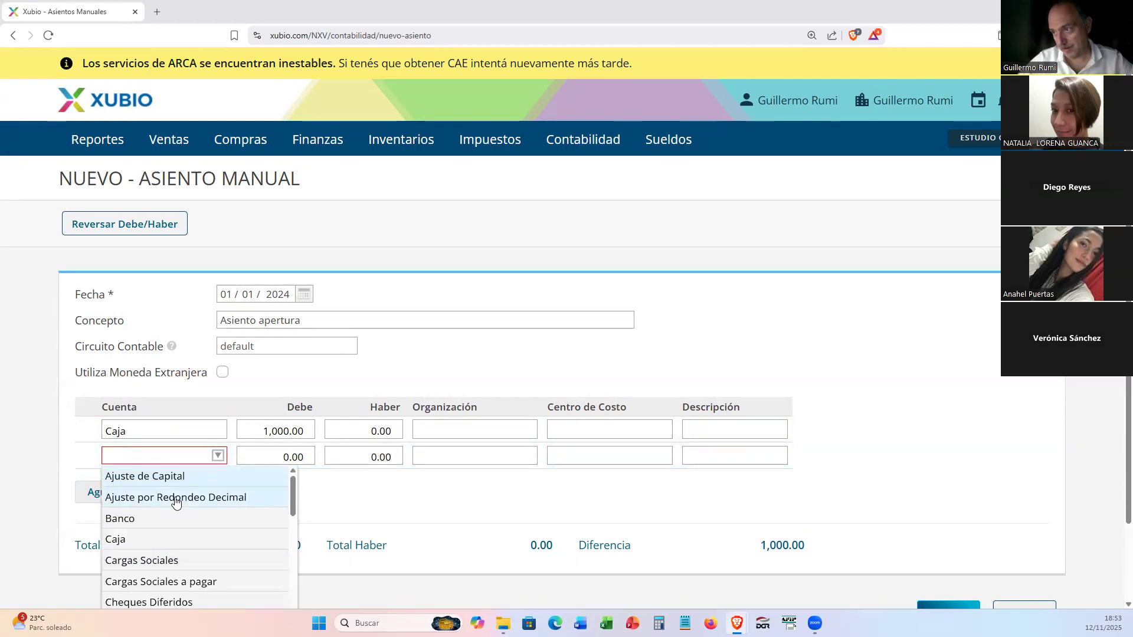
scroll(141, 489, down, 1)
scroll(140, 489, down, 9)
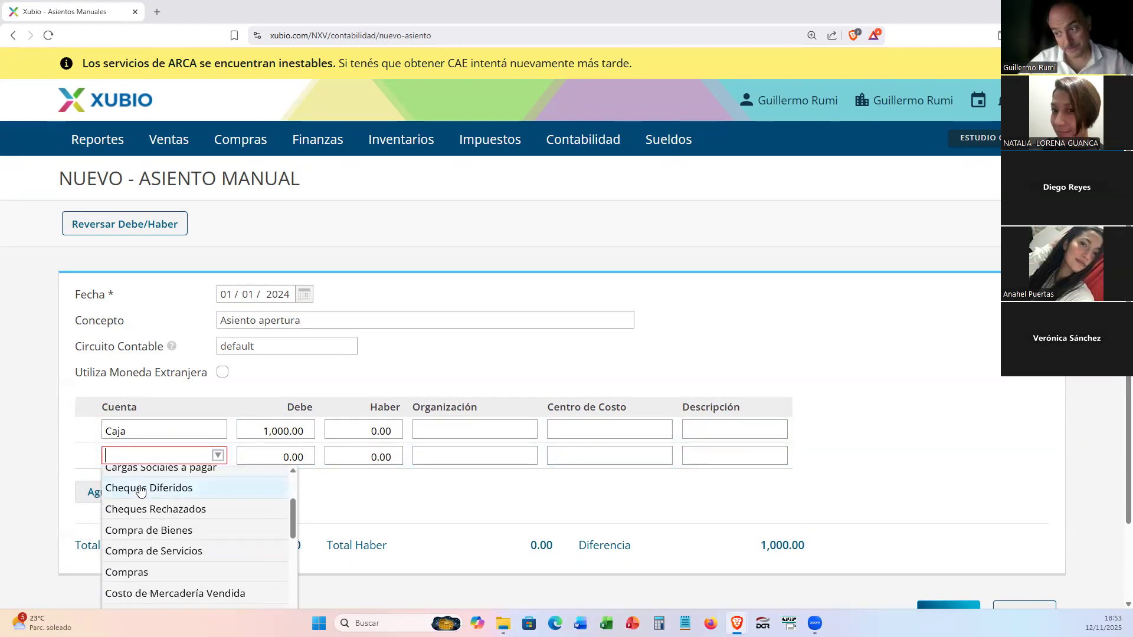
scroll(140, 495, down, 3)
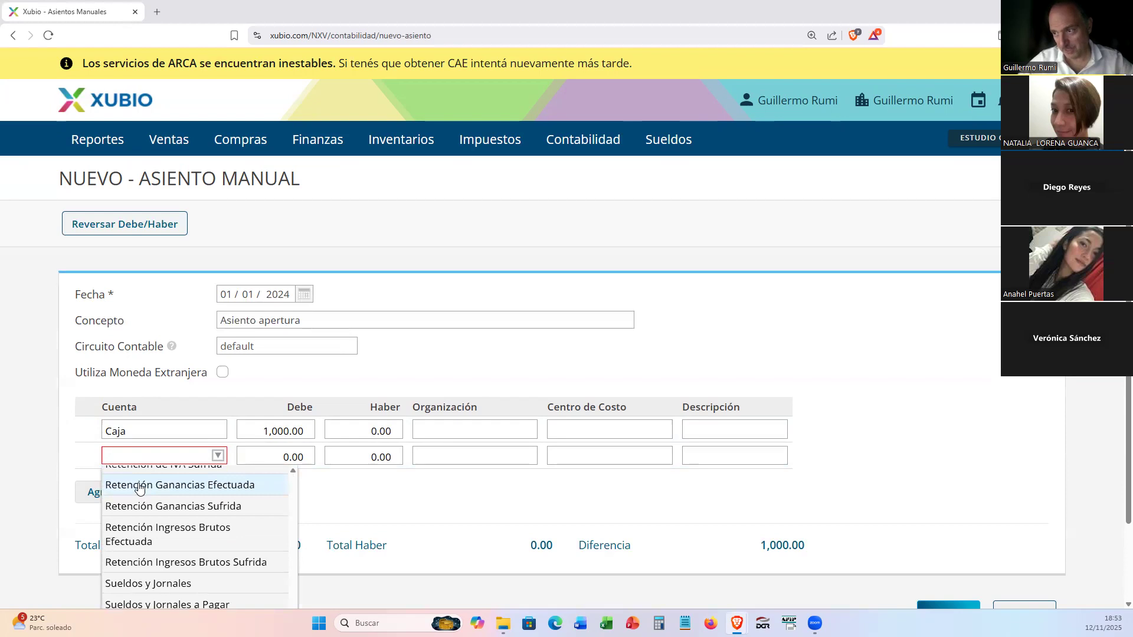
scroll(250, 522, up, 2)
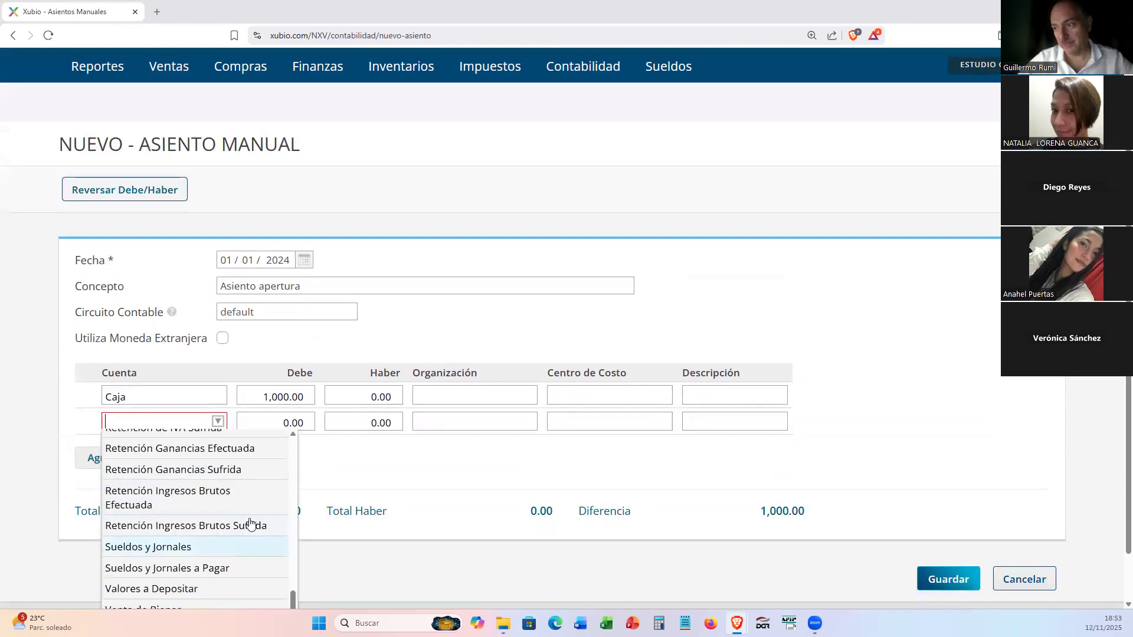
scroll(169, 499, down, 2)
scroll(207, 522, up, 1)
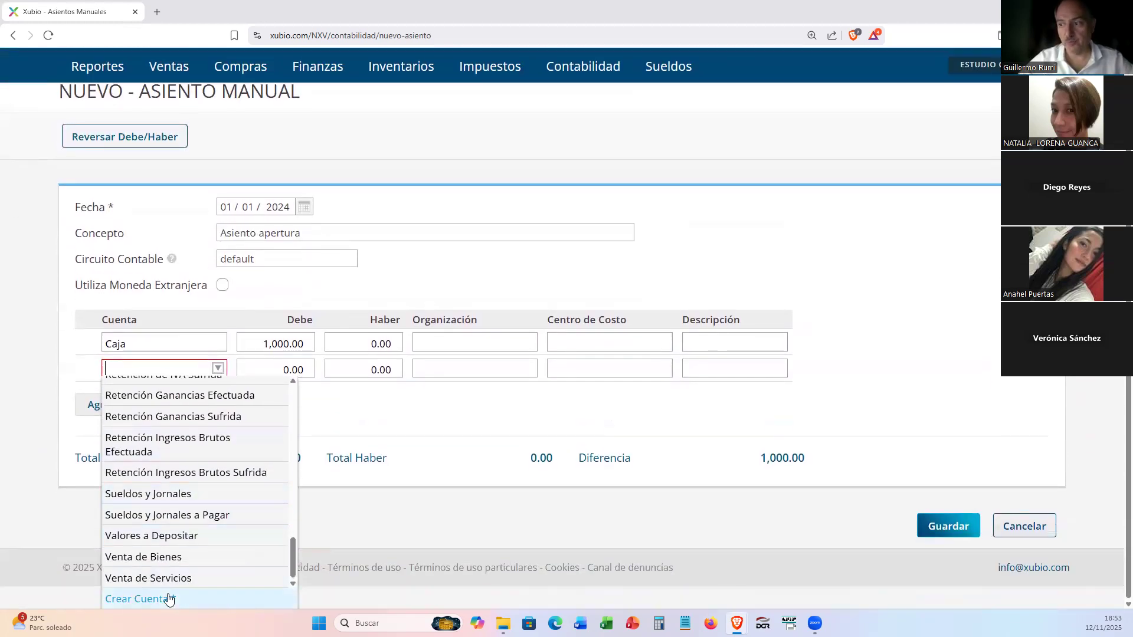
Leave the manual entry and open the Plan de Cuentas of the accounting module
click(642, 119)
mouse_move(614, 66)
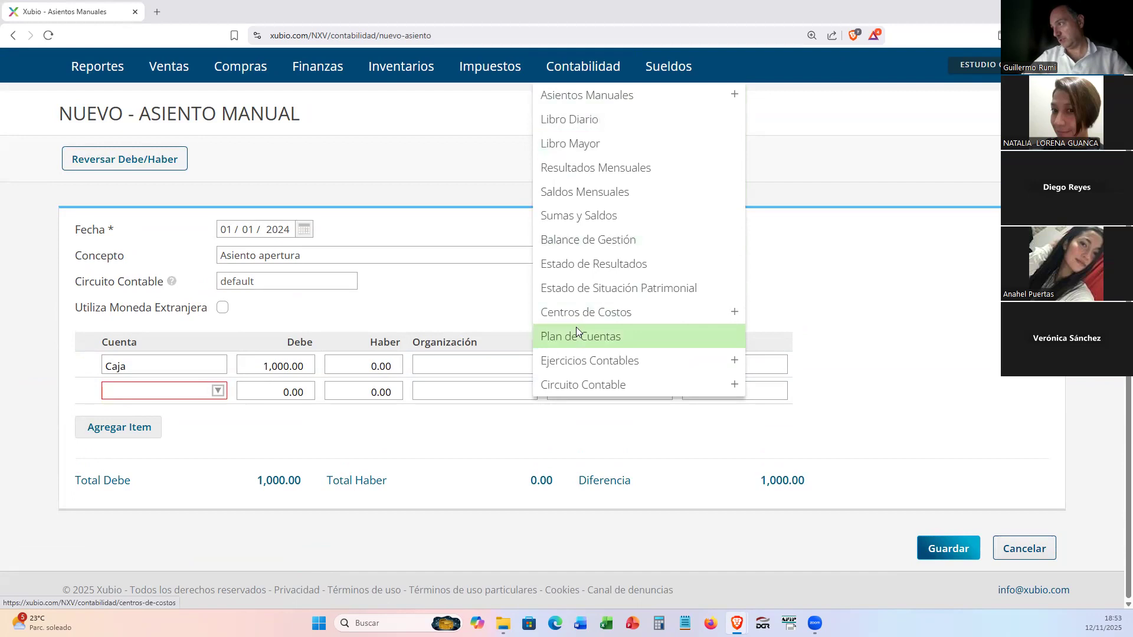
click(602, 336)
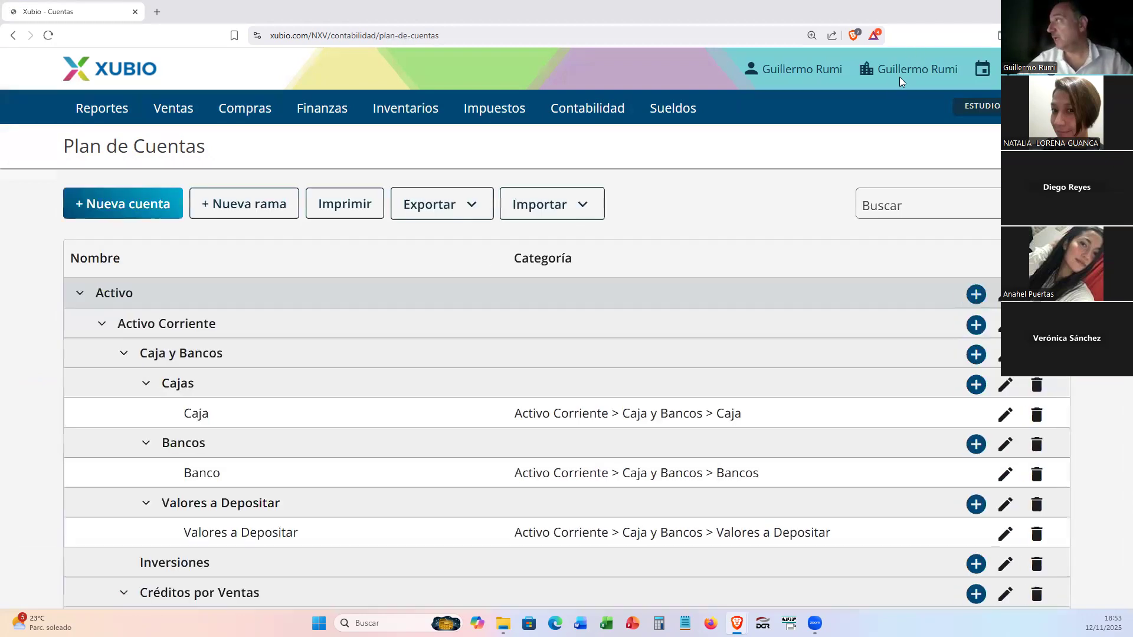
Switch the active company to Empresa Ejemplo S.A. and look over its start page
mouse_move(893, 79)
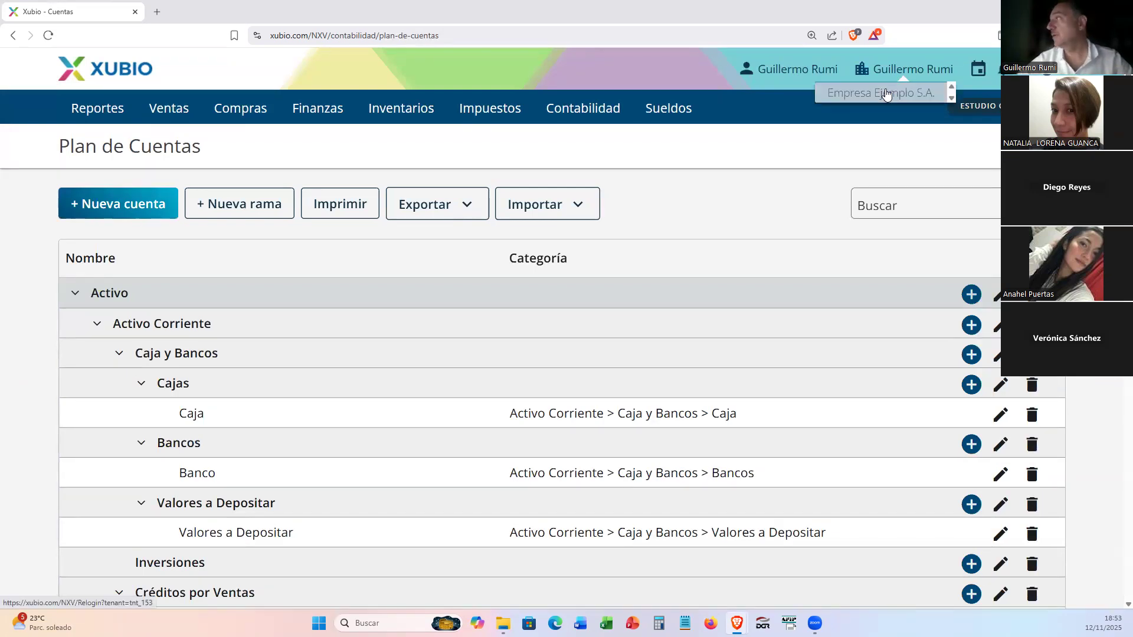
click(886, 95)
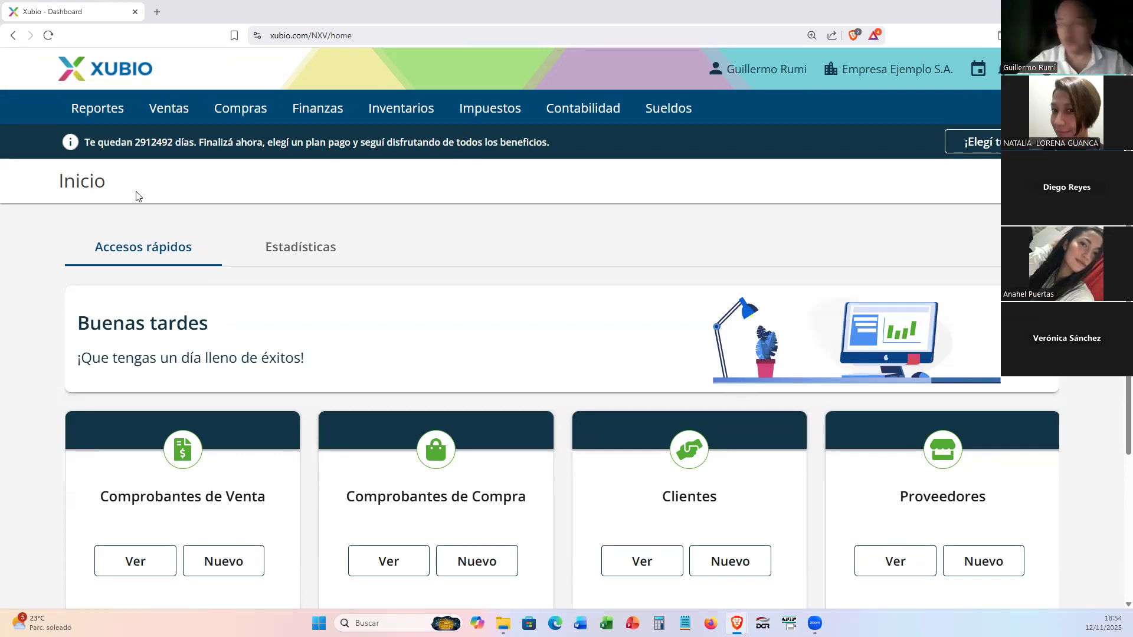
scroll(253, 213, down, 3)
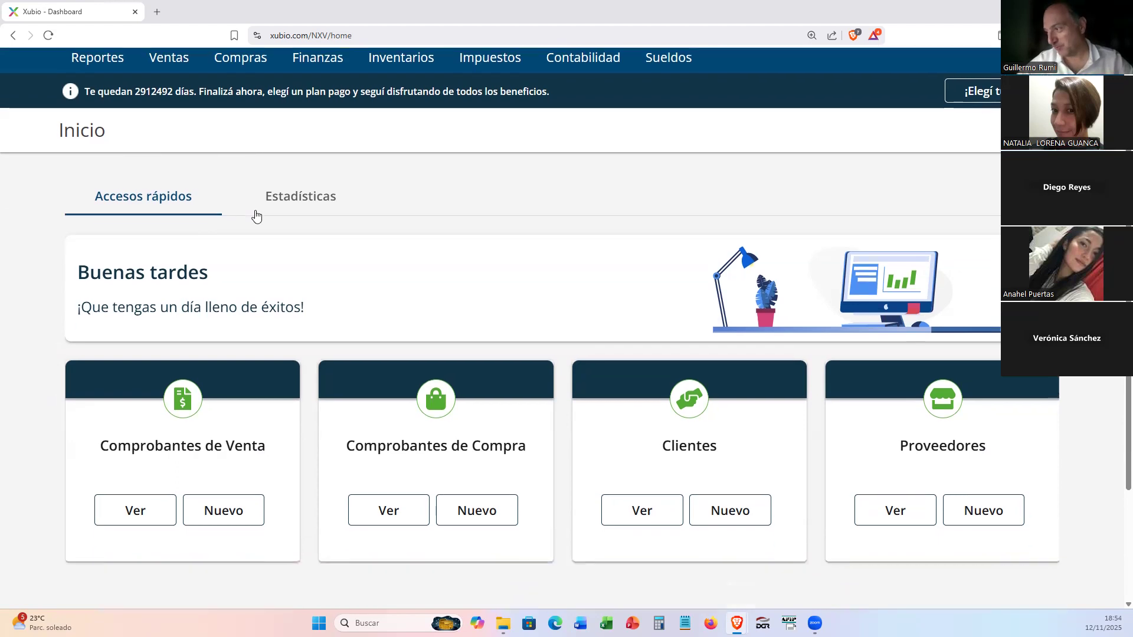
scroll(237, 206, up, 3)
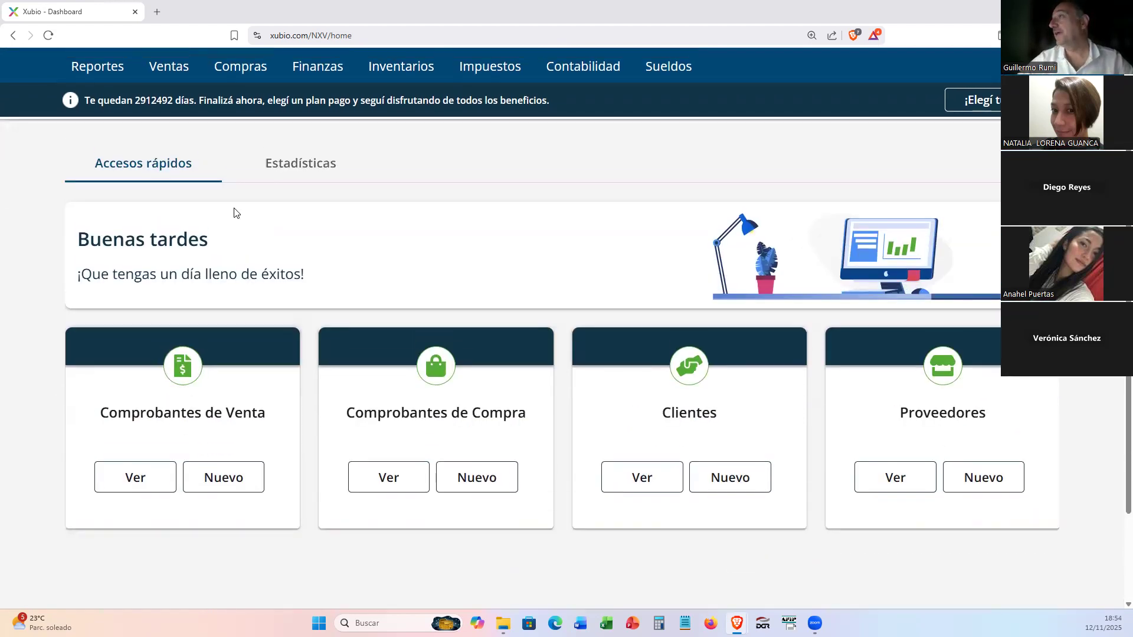
Open the Sumas y Saldos report for the example company and set its Desde date to 01/01/2020
click(553, 109)
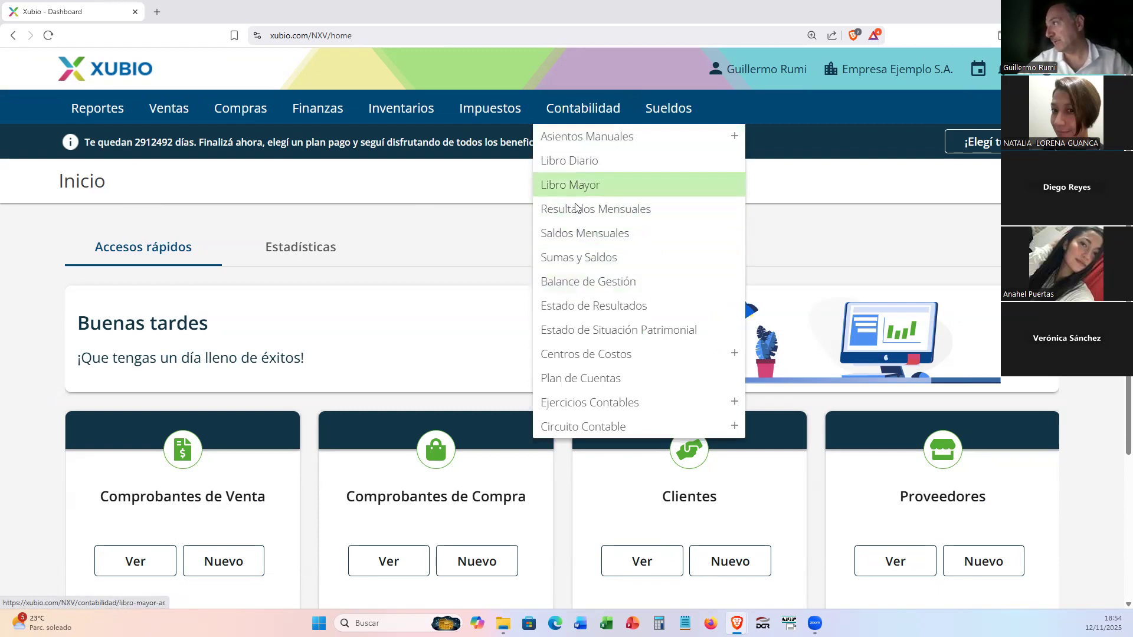
click(591, 257)
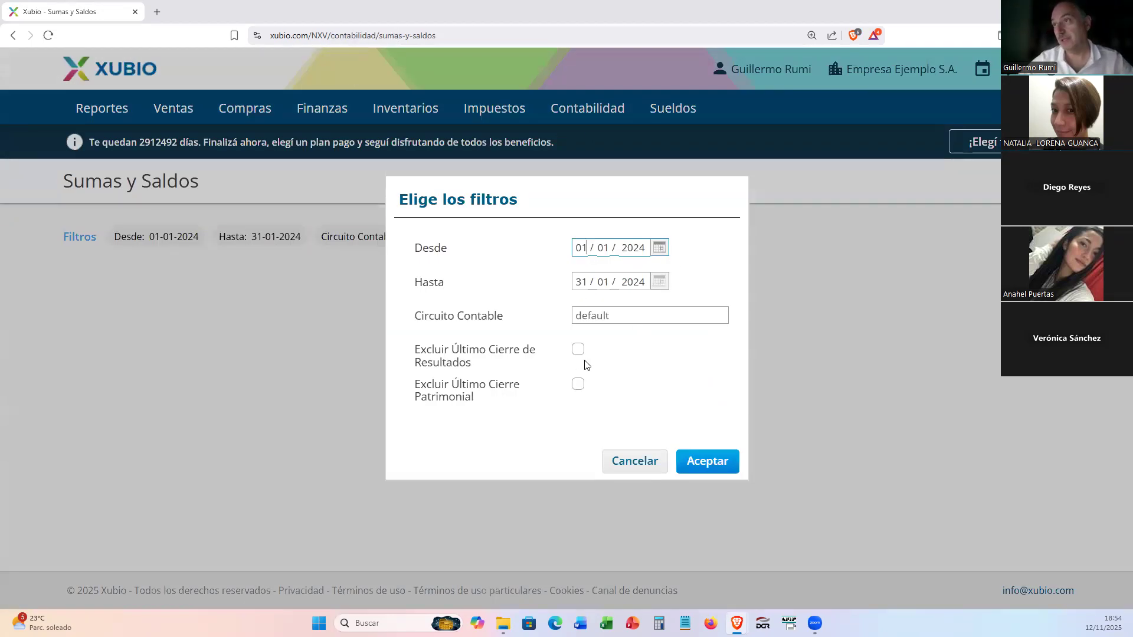
key(BackSpace)
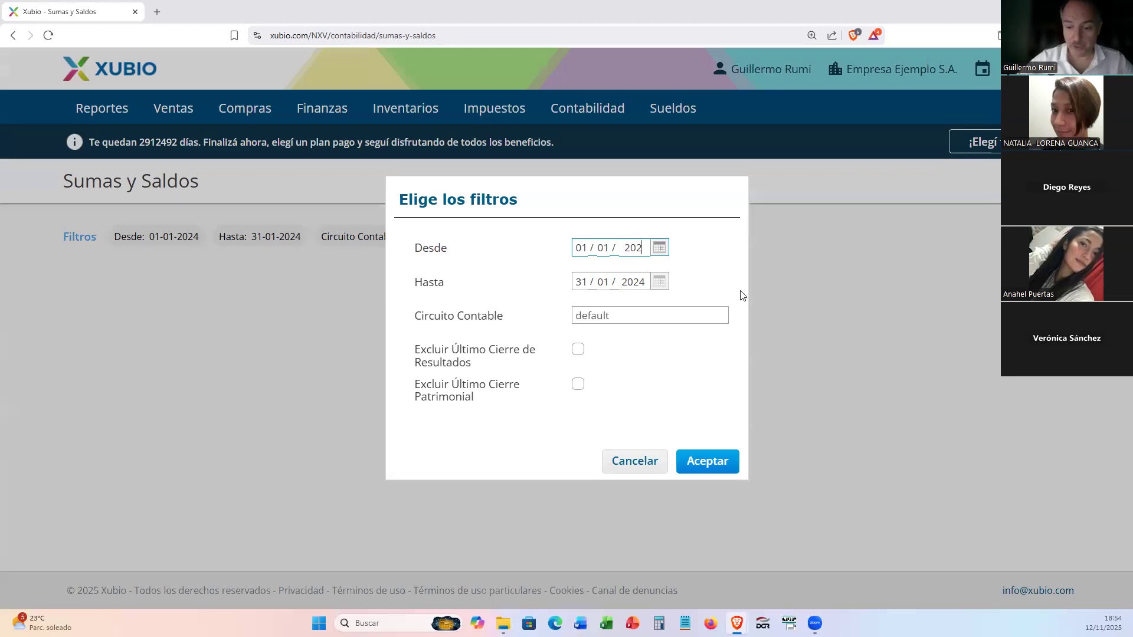
text(0)
key(Tab)
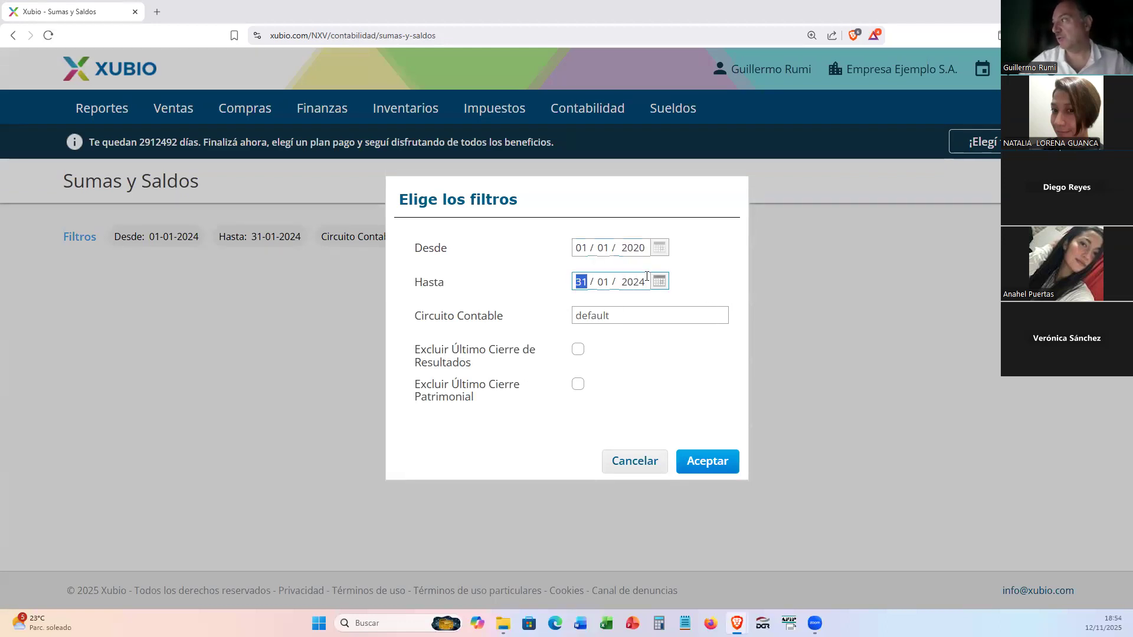
Generate the Sumas y Saldos report with the Hasta date 31/01/2025 and review the account balances
key(BackSpace)
text(5)
click(700, 469)
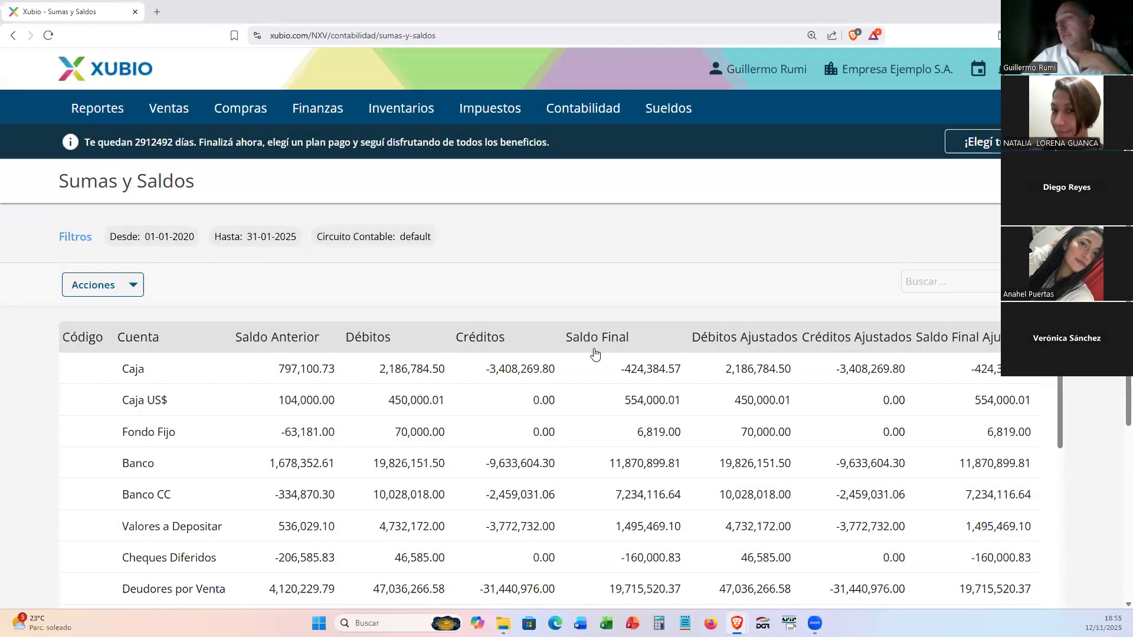
scroll(379, 462, down, 3)
scroll(332, 443, down, 5)
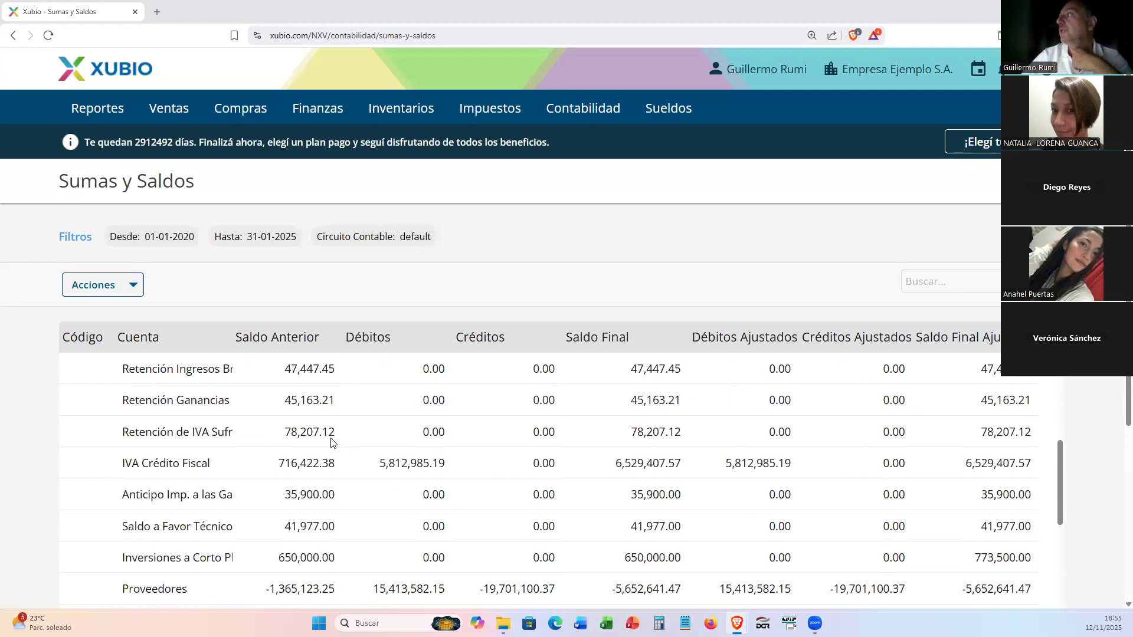